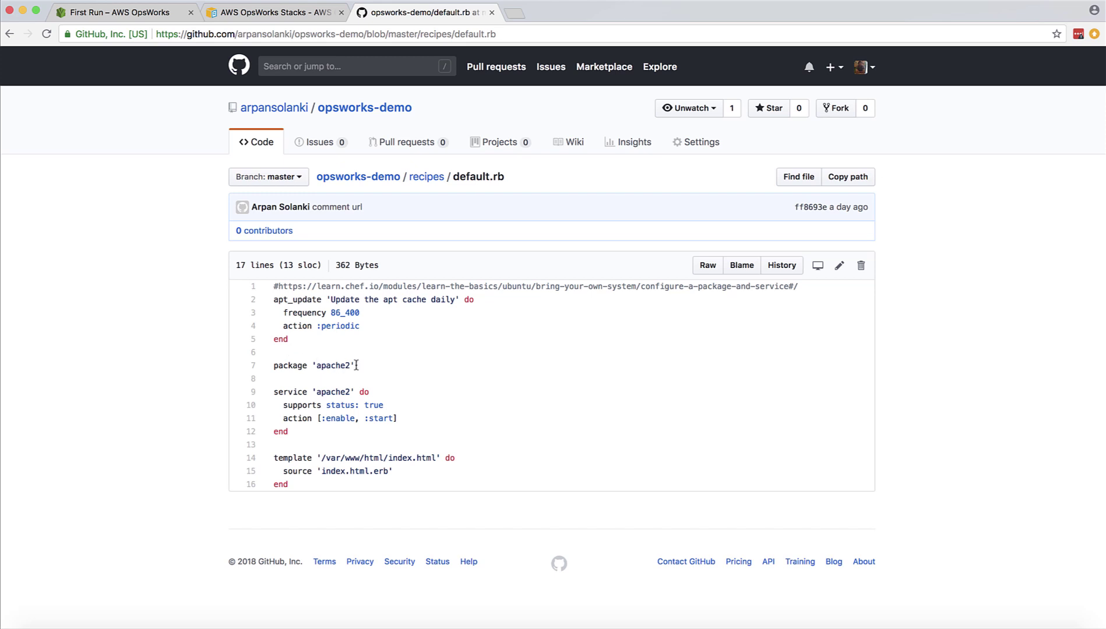
# - Examine the apache2 package line and the service block's status and enable/start actions in the default.rb recipe
pyautogui.moveTo(358, 367); pyautogui.dragTo(273, 370)
pyautogui.click(273, 370)
pyautogui.moveTo(358, 367); pyautogui.dragTo(280, 363)
pyautogui.click(280, 364)
pyautogui.doubleClick(344, 366)
pyautogui.click(218, 364)
pyautogui.doubleClick(334, 405)
pyautogui.doubleClick(336, 418)
pyautogui.click(336, 418)
pyautogui.tripleClick(335, 419)
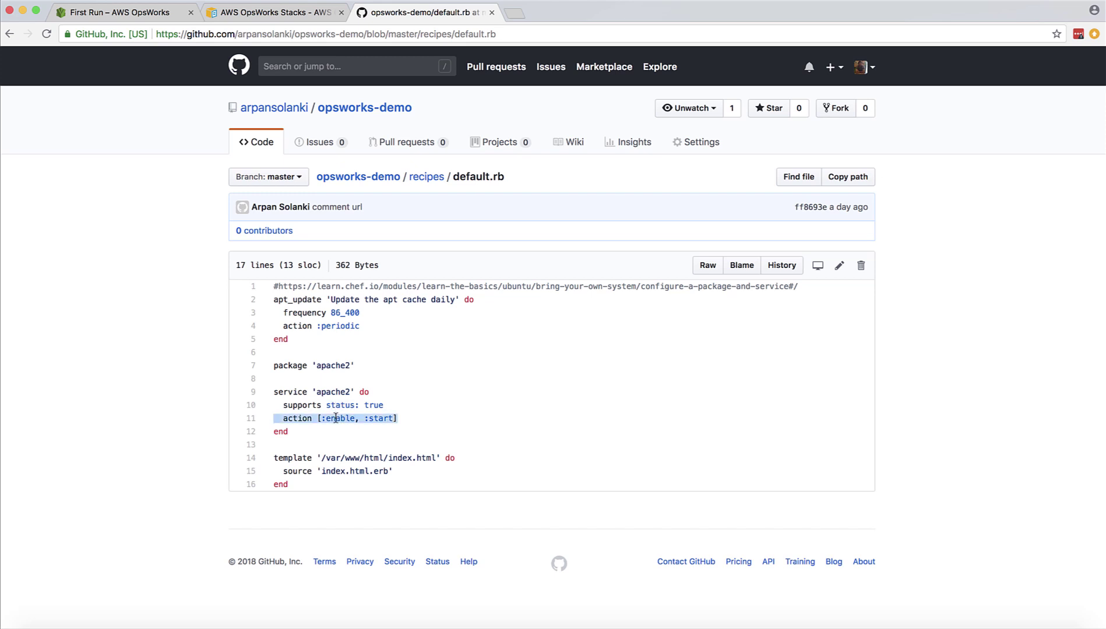
pyautogui.click(335, 419)
pyautogui.doubleClick(380, 418)
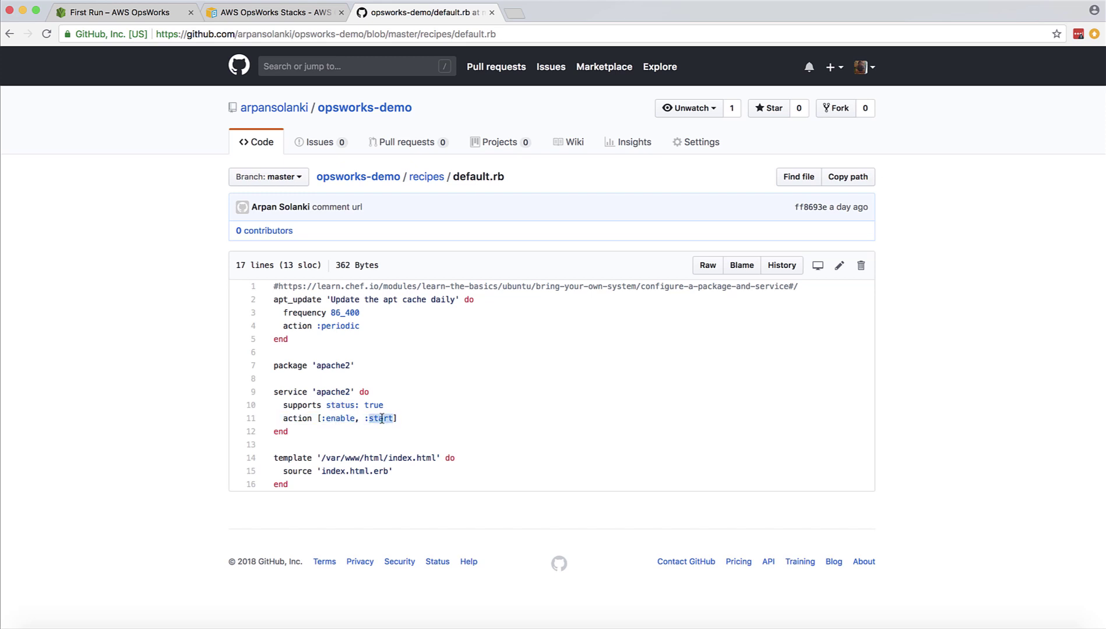
pyautogui.click(422, 416)
# - Examine the template block in default.rb, including the /var/www/html/index.html path and the index.html.erb source
pyautogui.moveTo(434, 460); pyautogui.dragTo(324, 458)
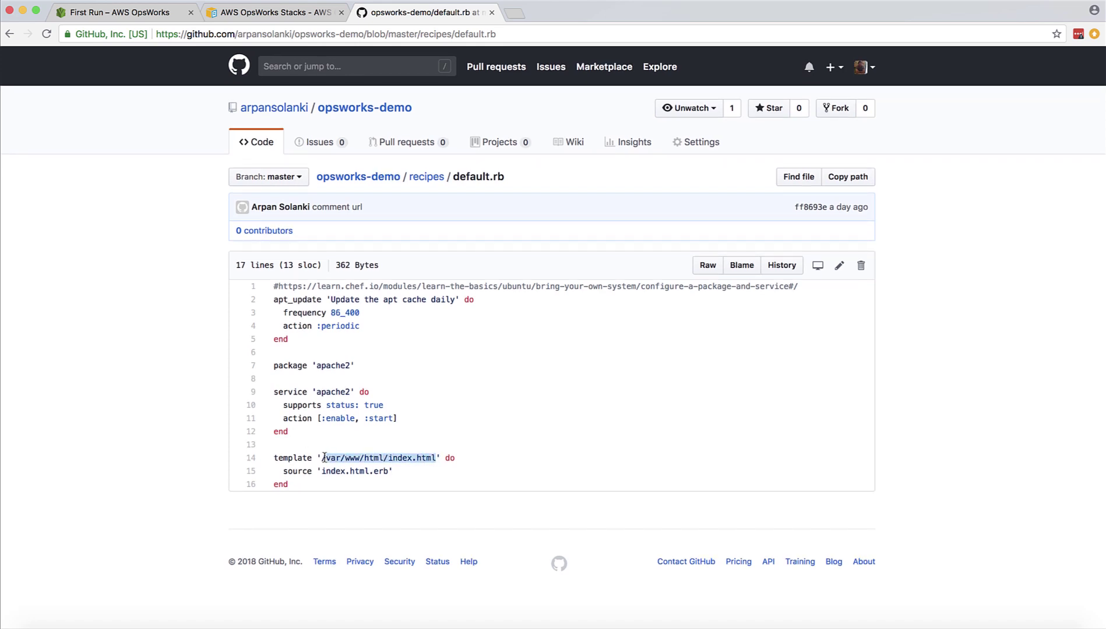
pyautogui.click(324, 458)
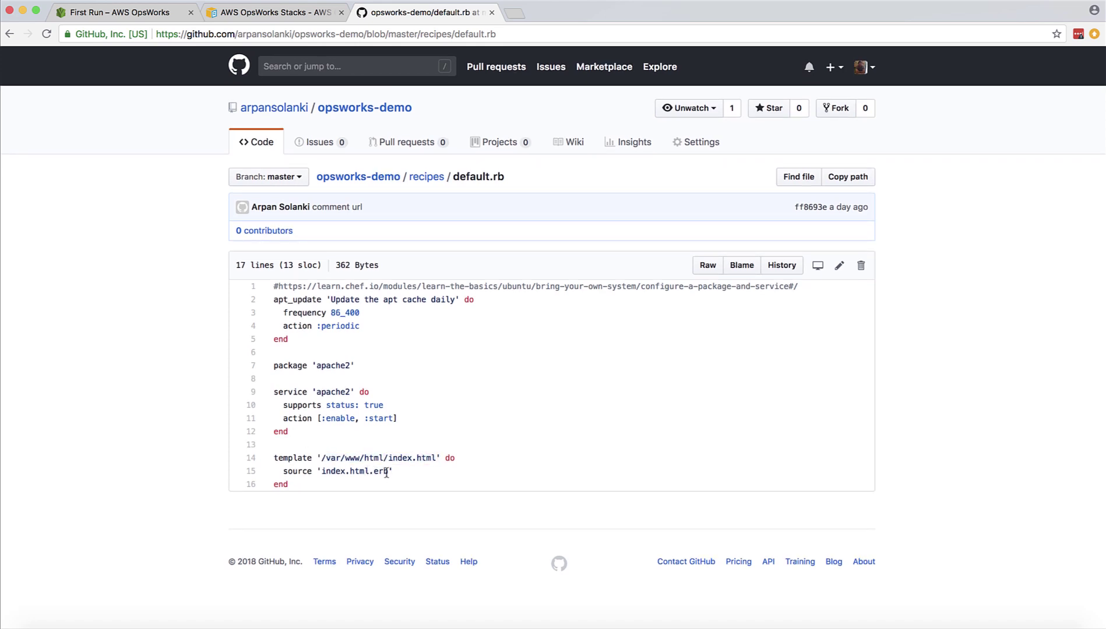
pyautogui.moveTo(388, 472); pyautogui.dragTo(324, 473)
pyautogui.click(323, 472)
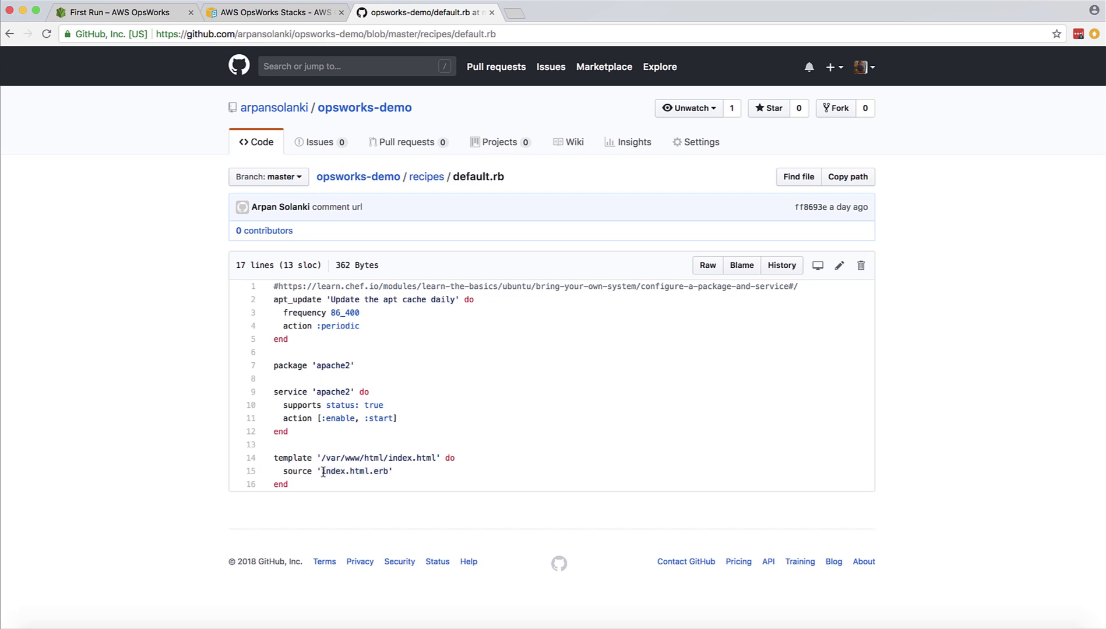
pyautogui.doubleClick(296, 459)
pyautogui.click(296, 460)
# - Open index.html.erb from the repository's templates folder and examine its HTML markup
pyautogui.click(415, 185)
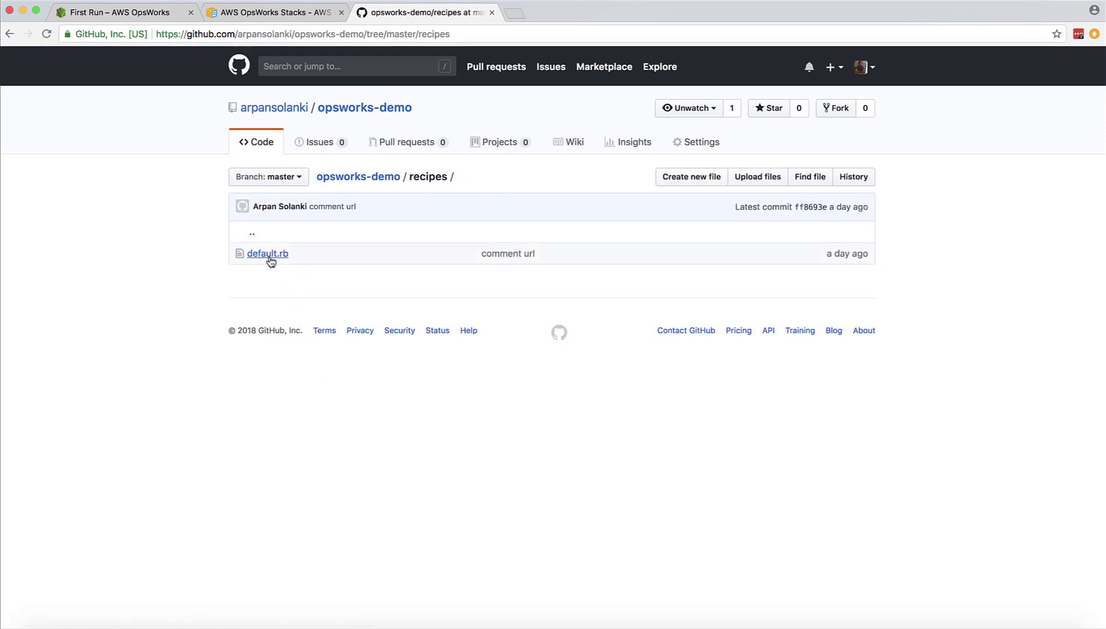
pyautogui.click(360, 178)
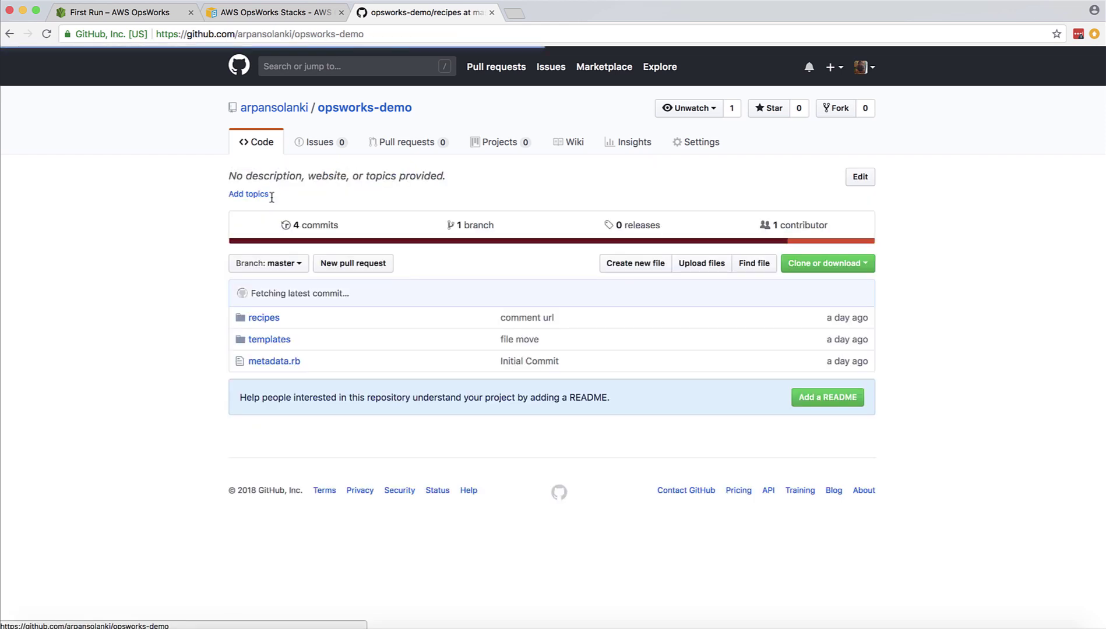
pyautogui.click(256, 346)
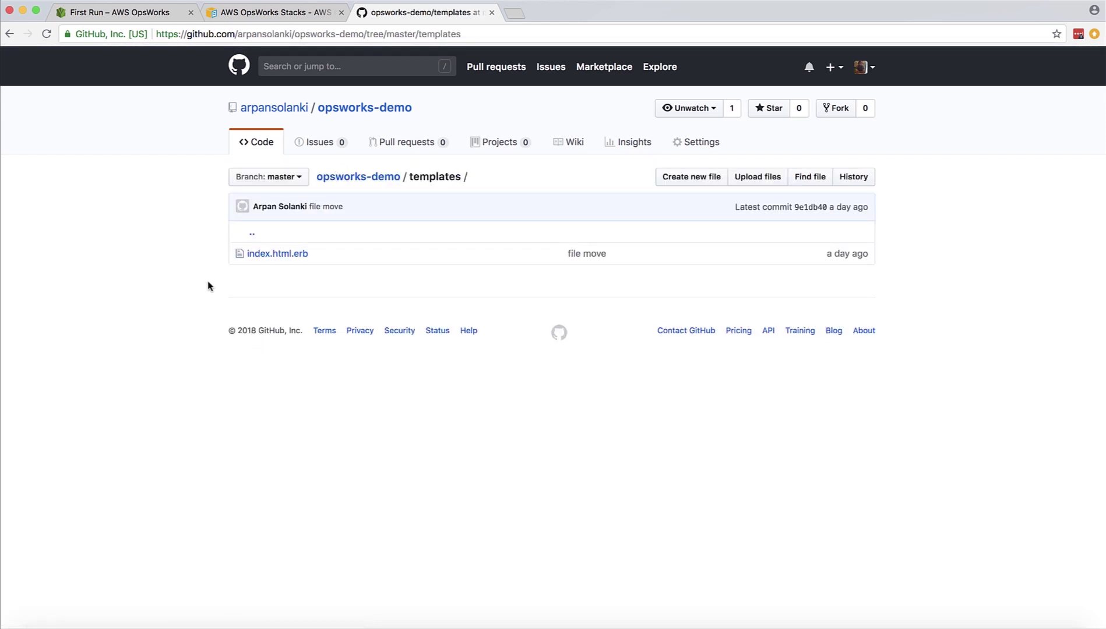
pyautogui.click(275, 255)
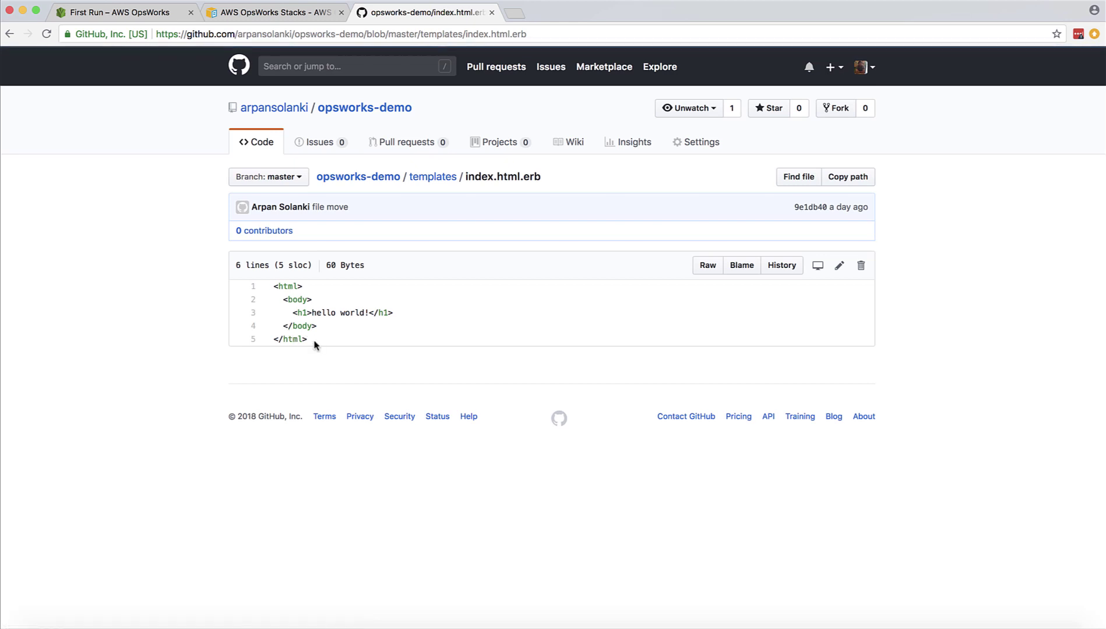
pyautogui.moveTo(313, 343)
pyautogui.mouseDown()
pyautogui.moveTo(276, 298)
pyautogui.moveTo(313, 347)
pyautogui.mouseUp()
pyautogui.click(272, 291)
pyautogui.click(314, 347)
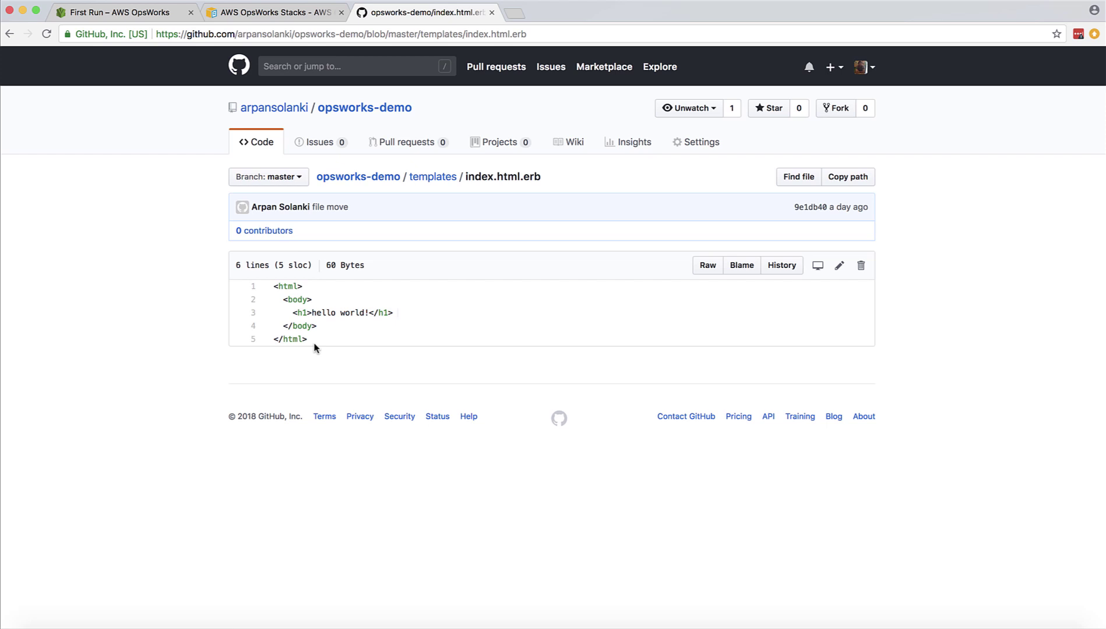
pyautogui.moveTo(314, 348); pyautogui.dragTo(276, 297)
pyautogui.click(277, 297)
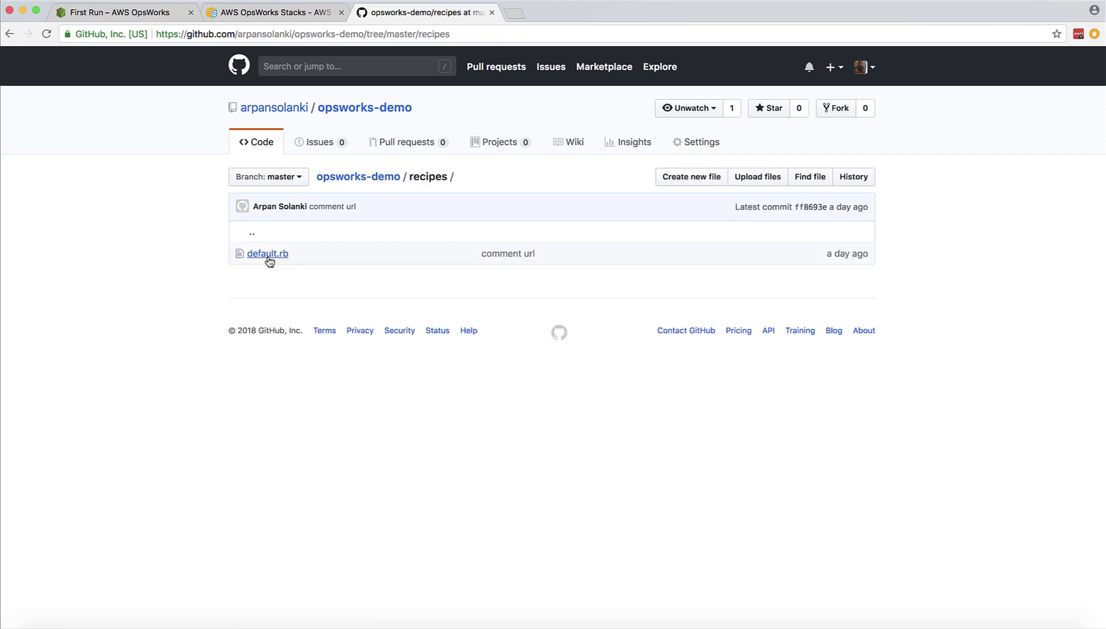
# - Open default.rb in the recipes folder again and review its package, service and template blocks
pyautogui.click(269, 259)
pyautogui.doubleClick(433, 458)
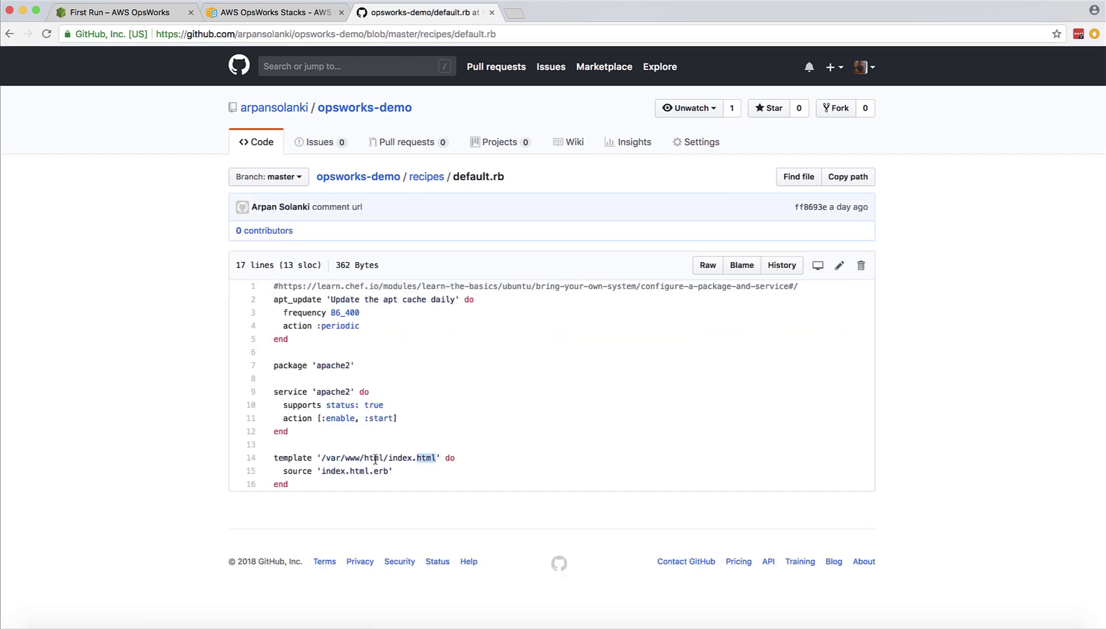
pyautogui.moveTo(375, 459); pyautogui.dragTo(317, 458)
pyautogui.click(317, 459)
pyautogui.moveTo(275, 365); pyautogui.dragTo(284, 470)
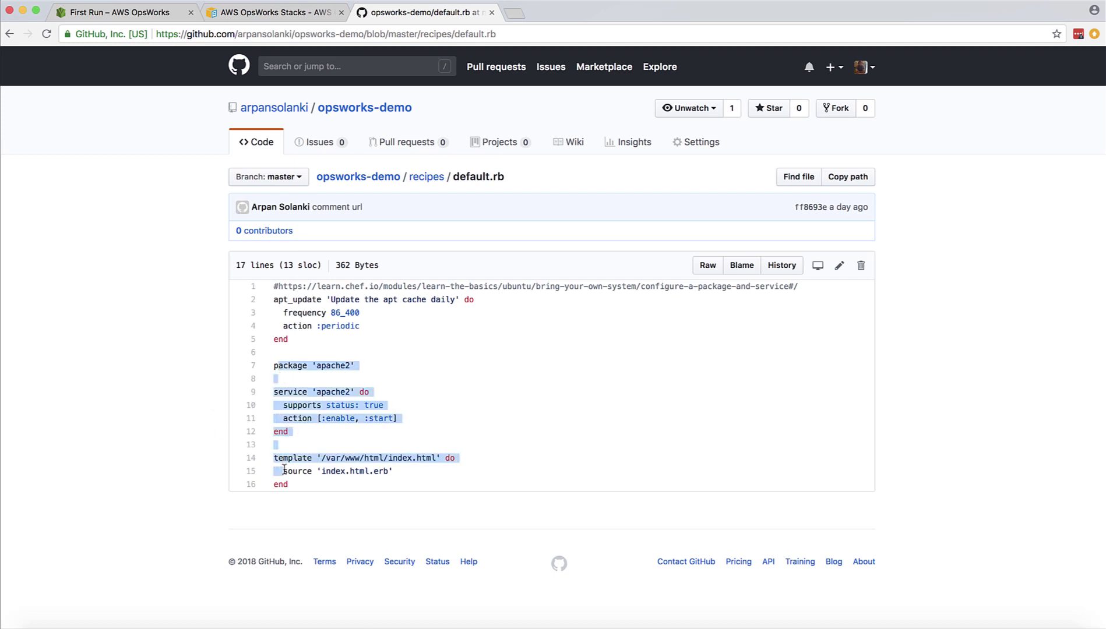
pyautogui.click(284, 470)
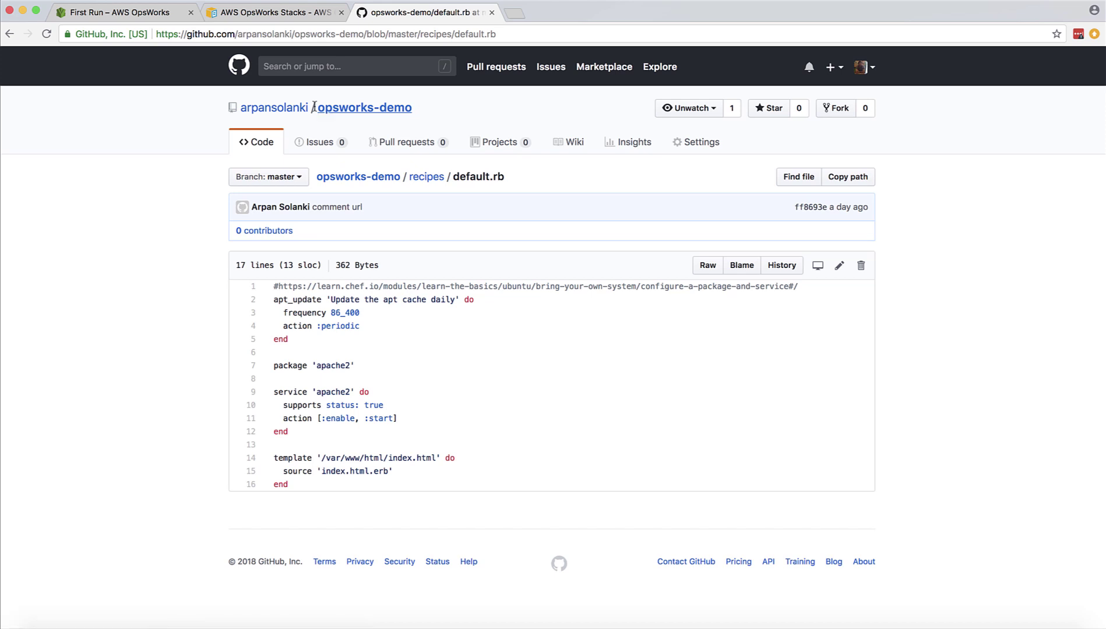
pyautogui.moveTo(414, 111); pyautogui.dragTo(247, 111)
pyautogui.click(210, 148)
# - Switch to the AWS OpsWorks first-run page and review its OpsWorks Stacks benefits section
pyautogui.click(246, 13)
pyautogui.click(133, 14)
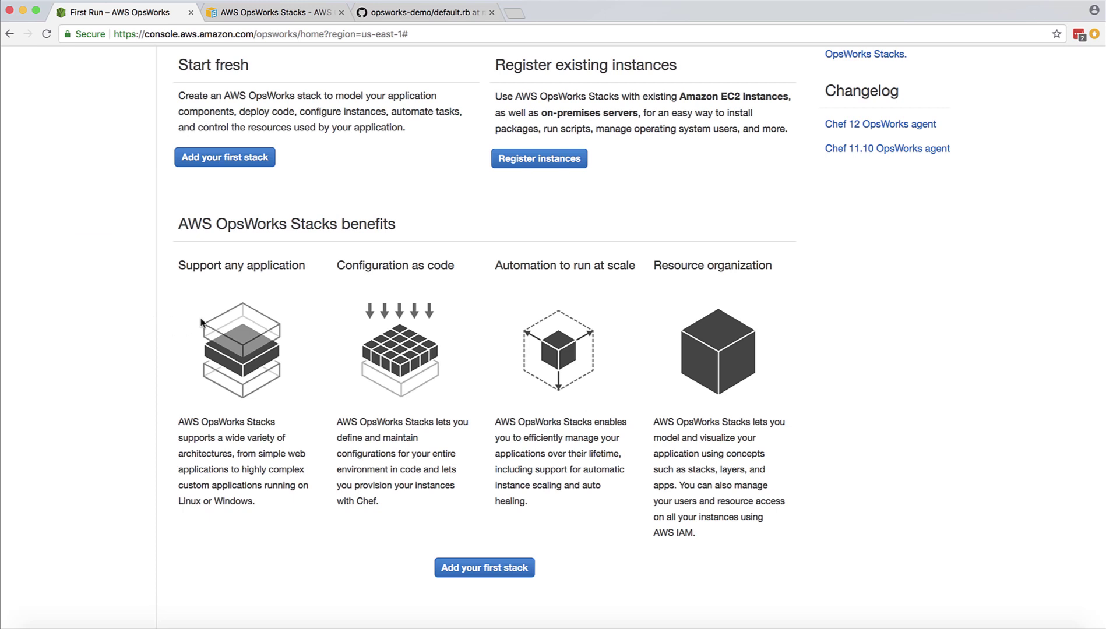
pyautogui.doubleClick(231, 225)
pyautogui.doubleClick(197, 219)
pyautogui.click(196, 219)
pyautogui.moveTo(341, 226); pyautogui.dragTo(201, 228)
pyautogui.click(200, 228)
pyautogui.click(265, 10)
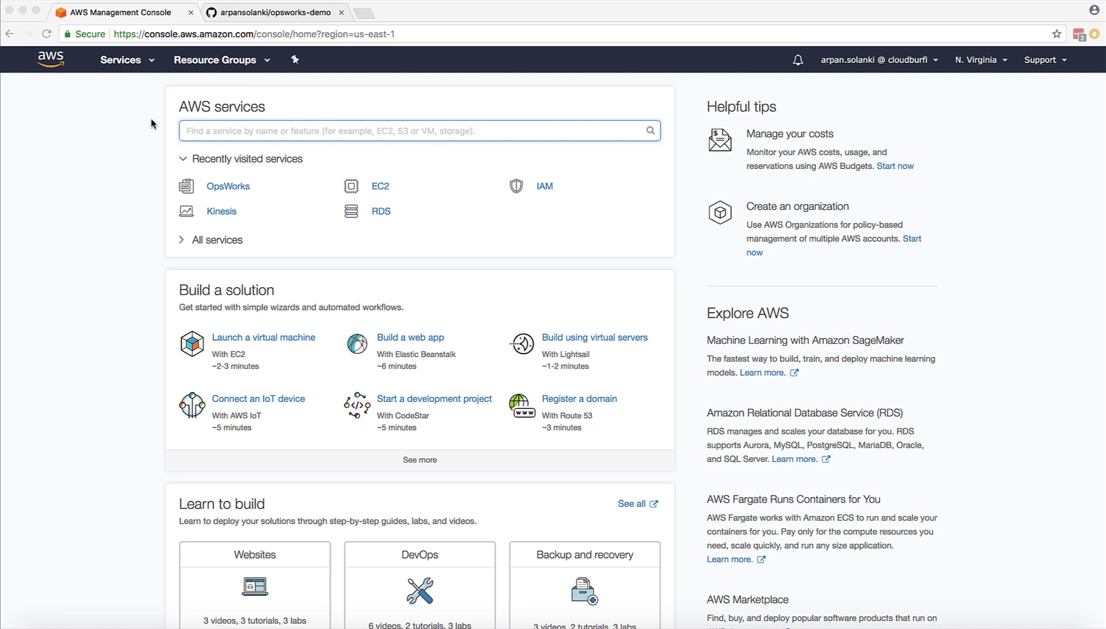
# - Open OpsWorks from the AWS Management Console and start adding the first stack
pyautogui.click(223, 131)
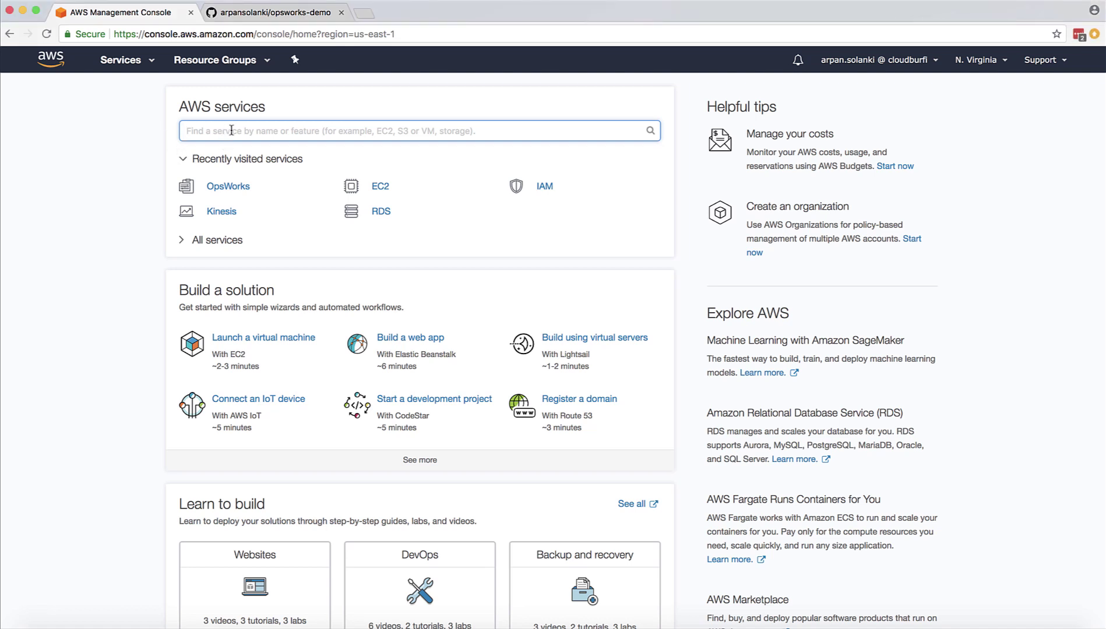
pyautogui.click(222, 188)
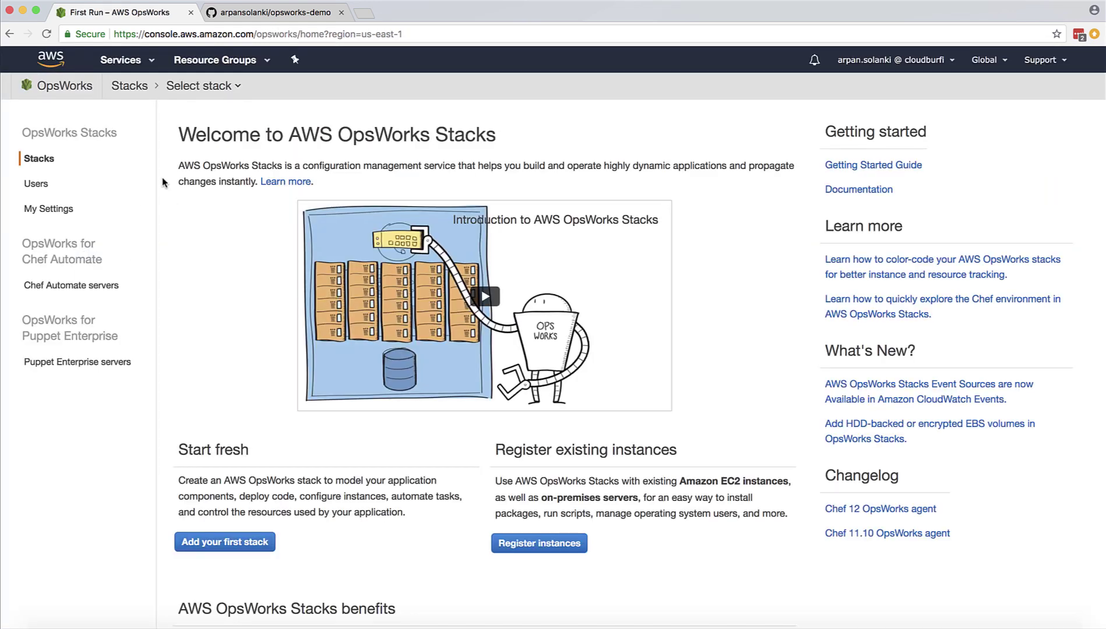
pyautogui.scroll(-2, 224, 255)
pyautogui.scroll(-1, 224, 256)
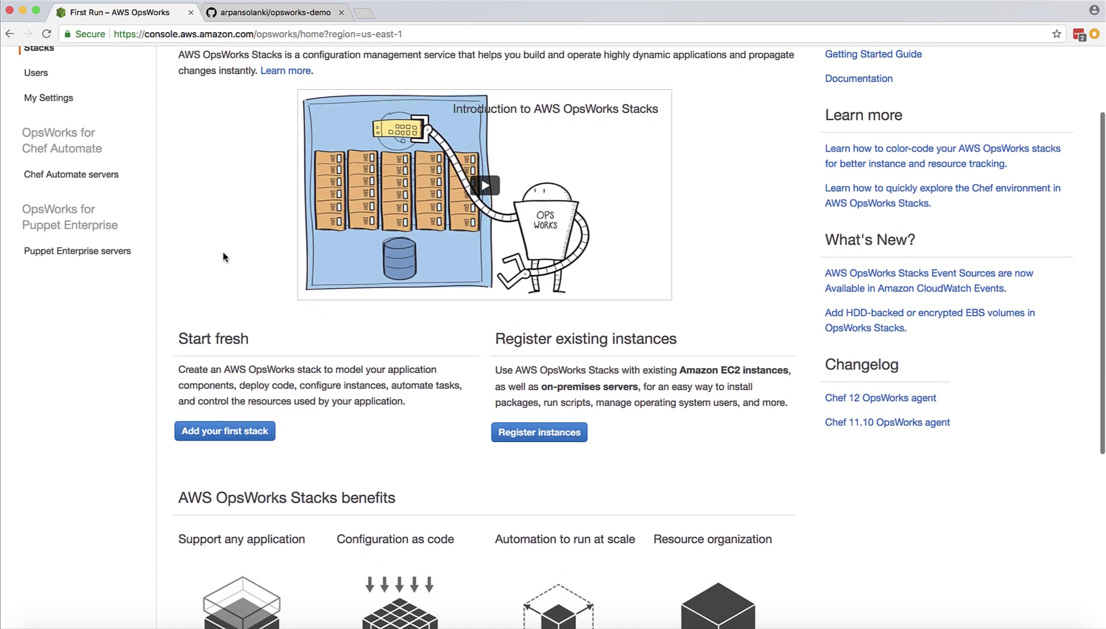
pyautogui.scroll(3, 224, 256)
pyautogui.scroll(-5, 225, 256)
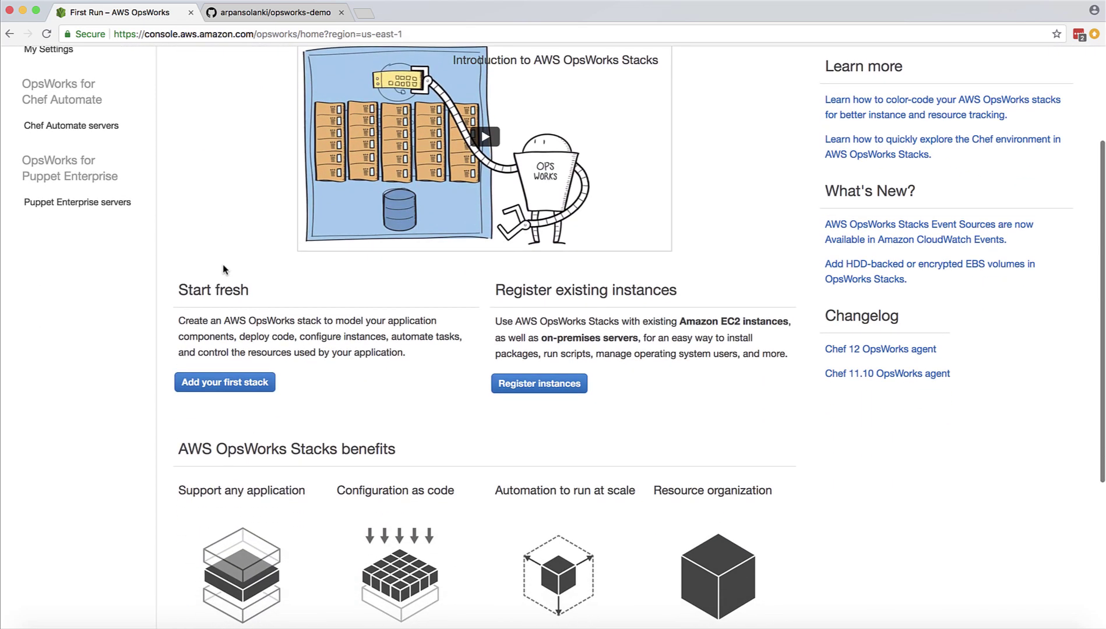
pyautogui.click(220, 388)
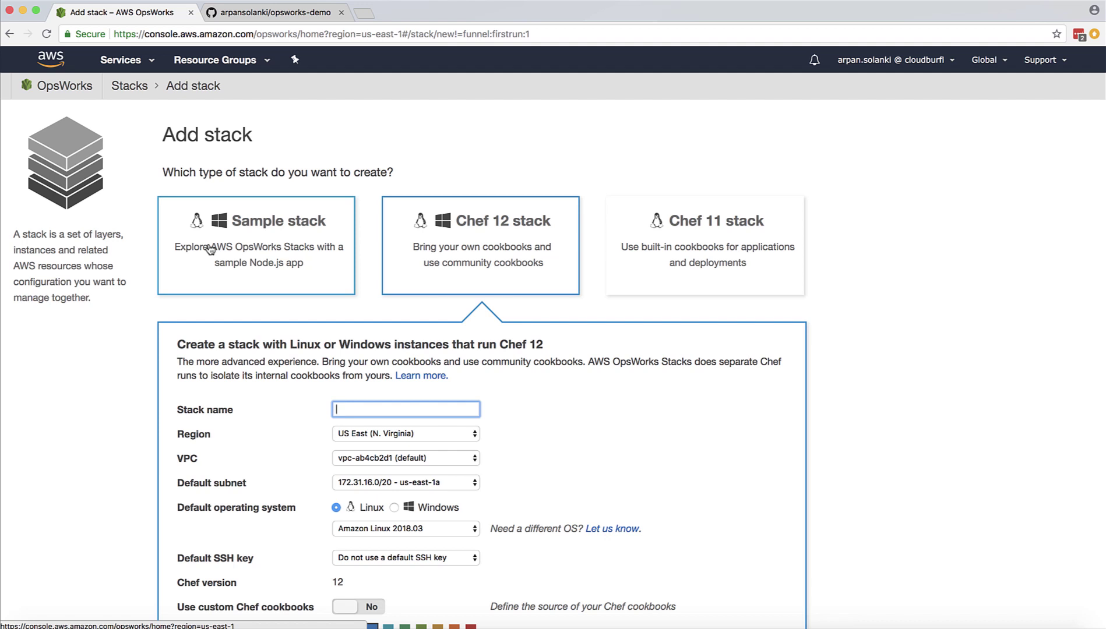
# - Choose the Chef 12 stack type and name the stack WebApplicationStack
pyautogui.click(467, 266)
pyautogui.scroll(-5, 466, 263)
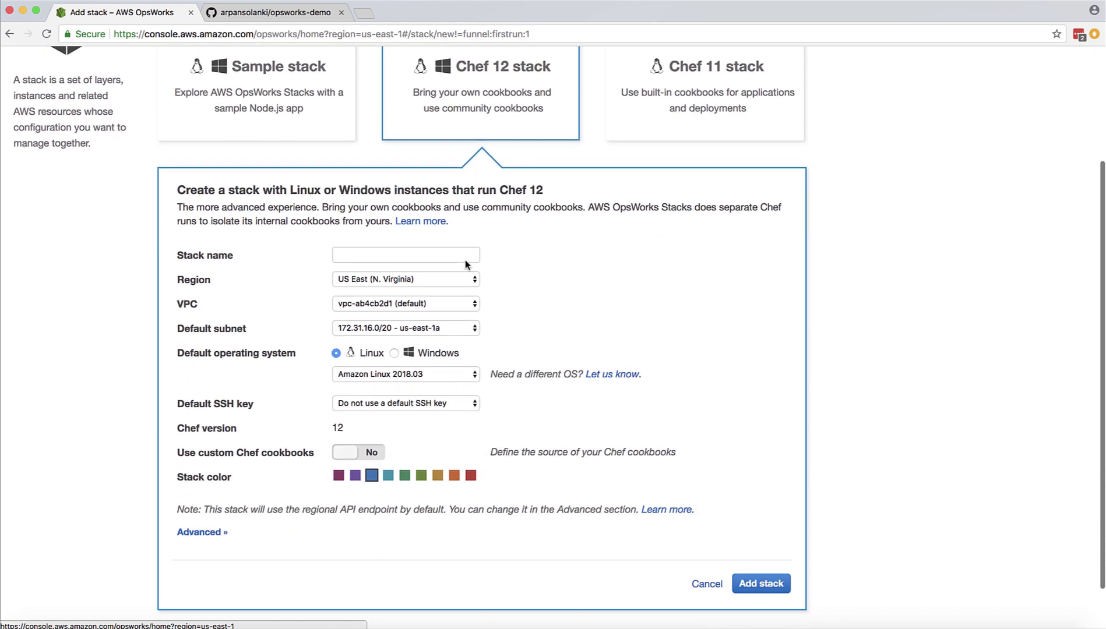
pyautogui.click(376, 234)
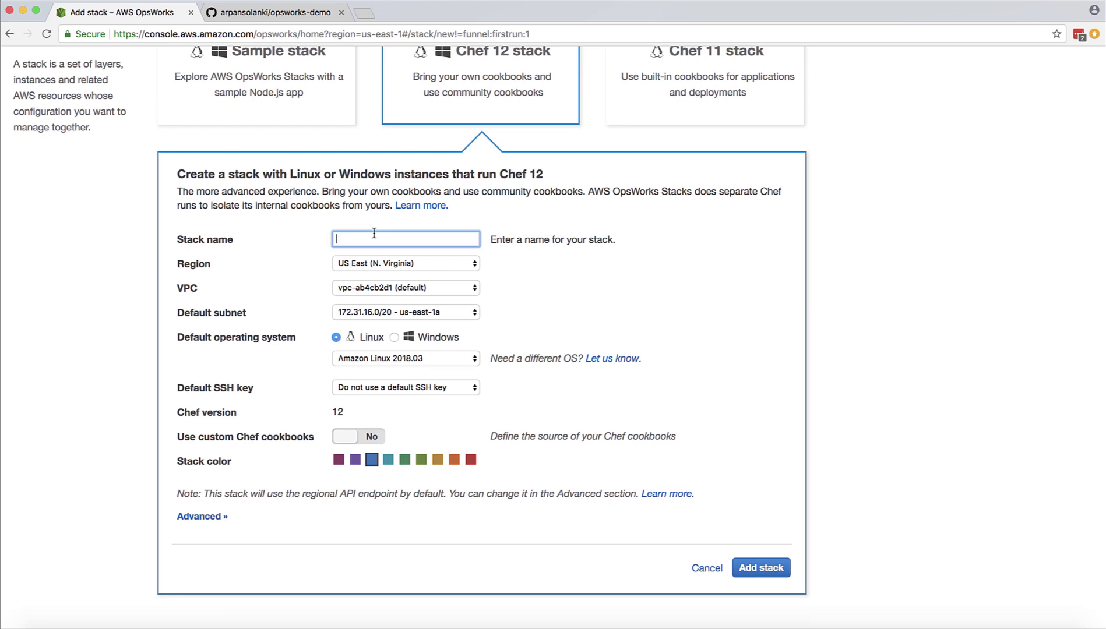
pyautogui.write('WebApplicationStack')
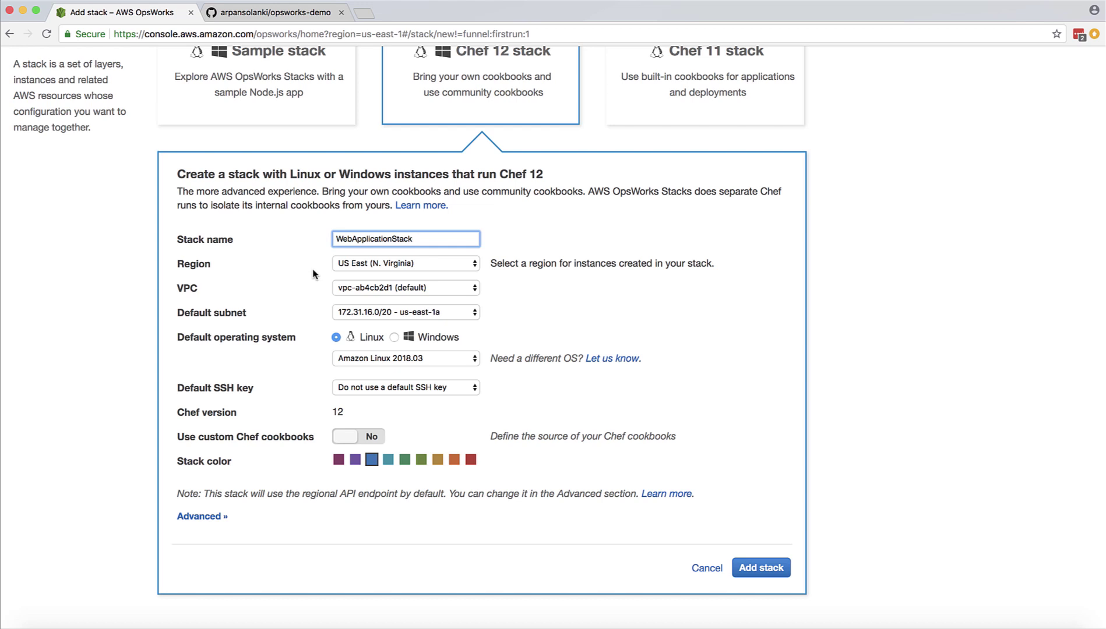
# - Set the stack's default operating system to Ubuntu 16.04 LTS
pyautogui.scroll(-2, 314, 268)
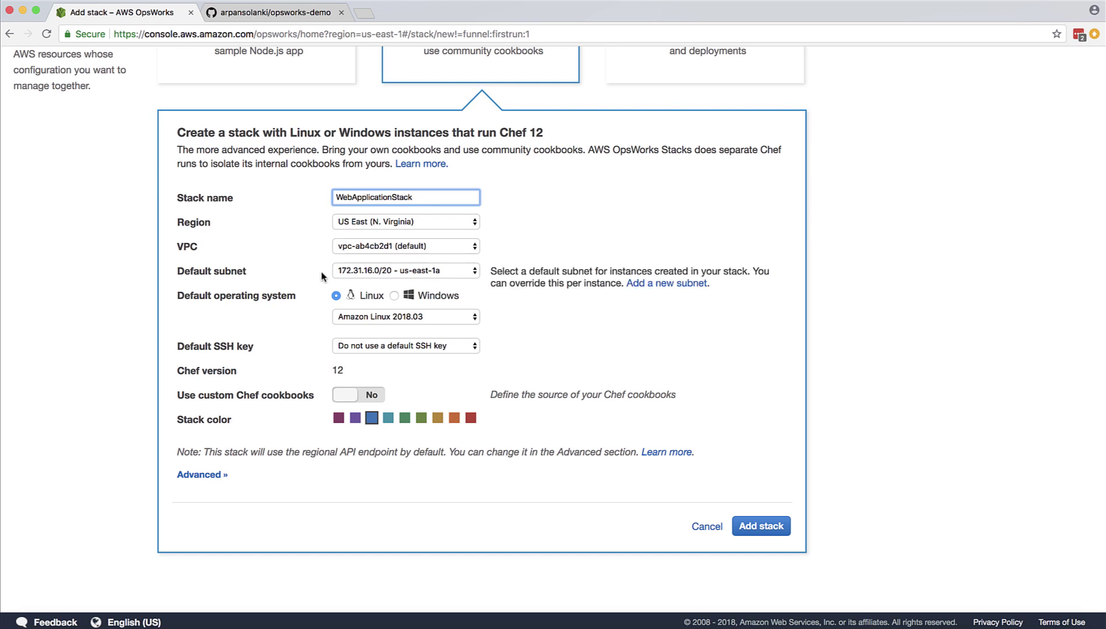
pyautogui.moveTo(318, 312)
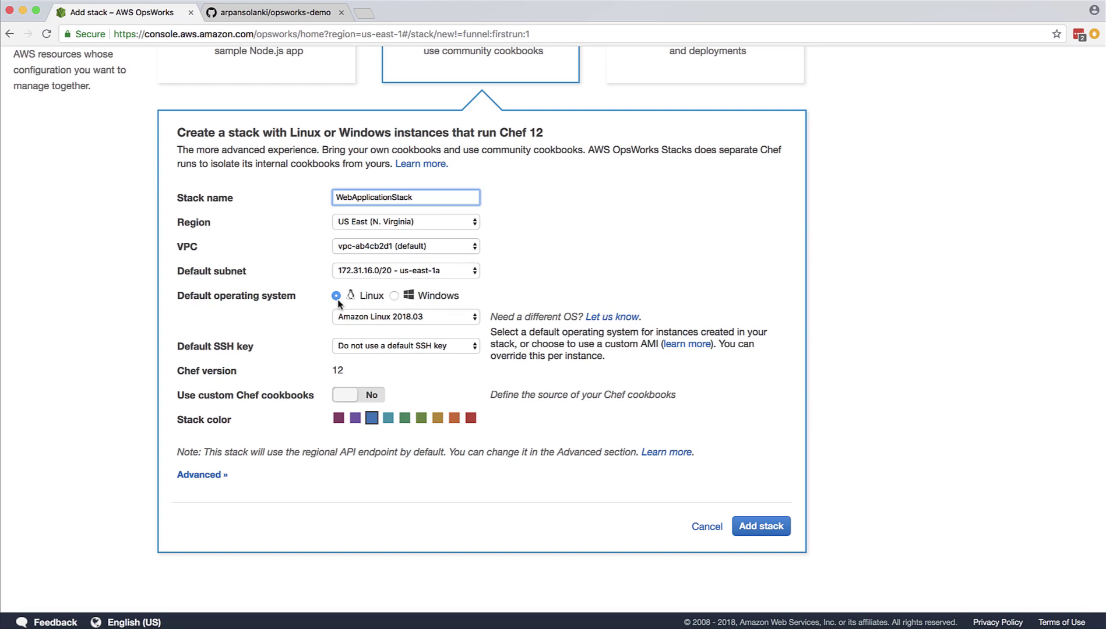
pyautogui.click(352, 319)
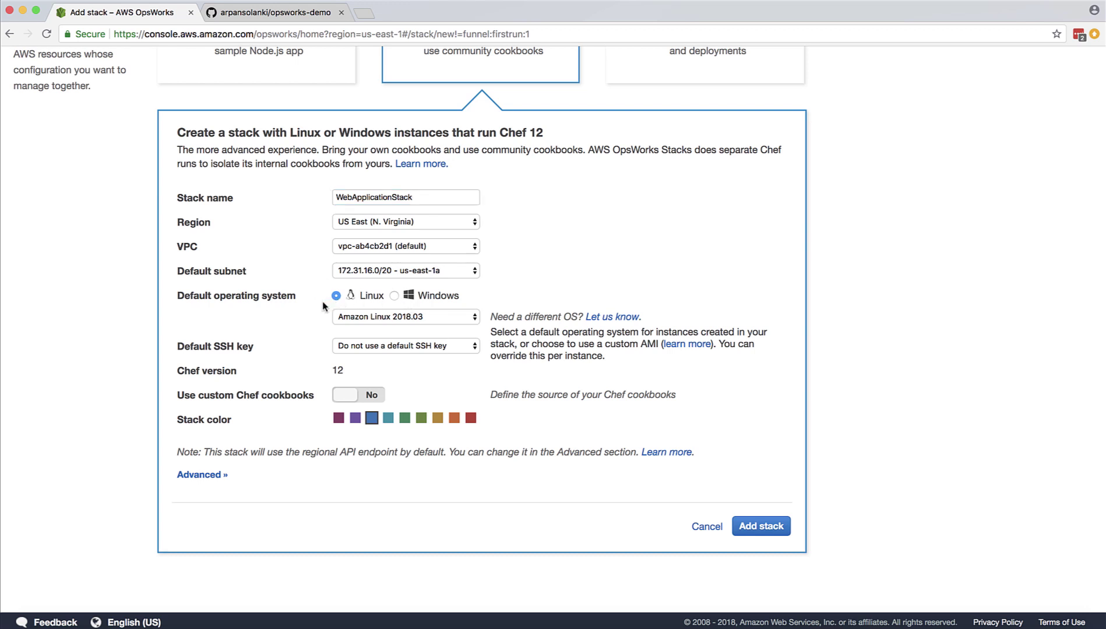
pyautogui.click(352, 316)
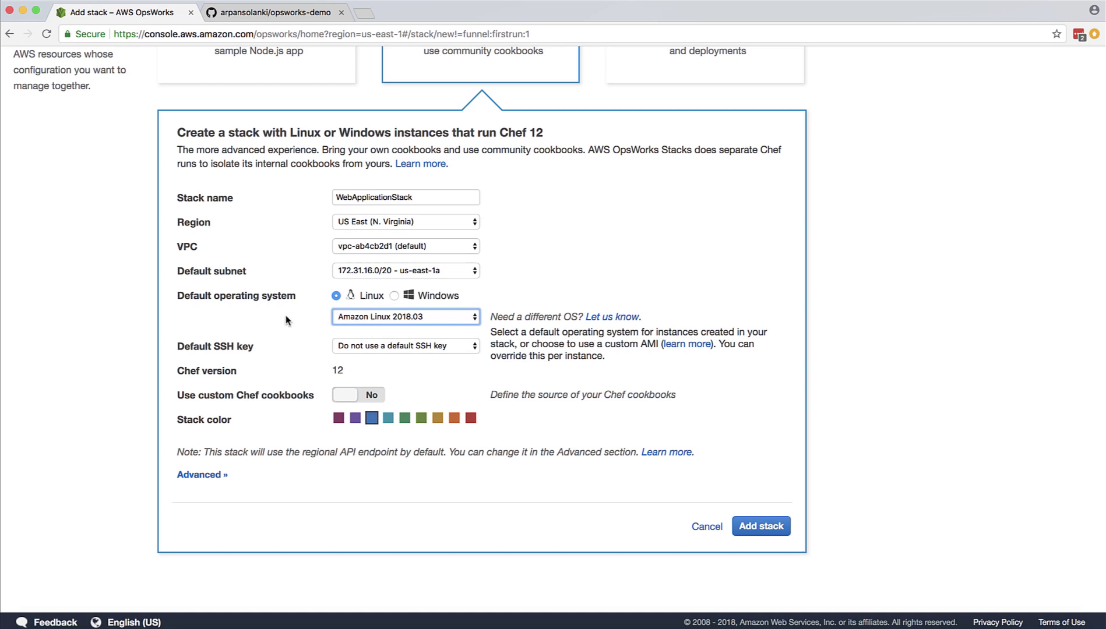
pyautogui.click(346, 318)
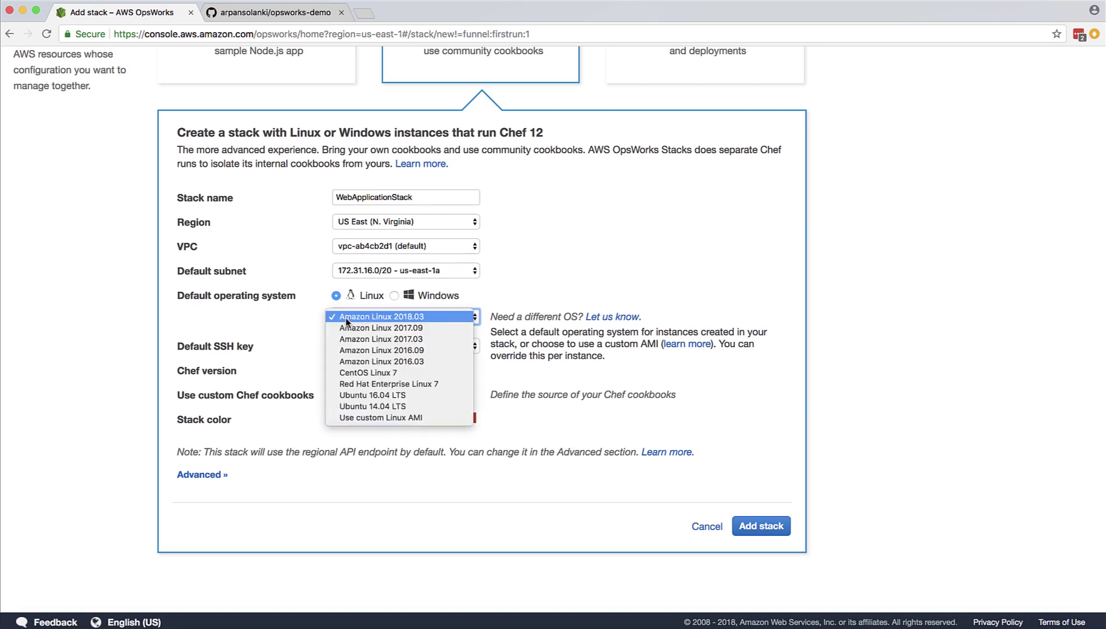
pyautogui.click(358, 396)
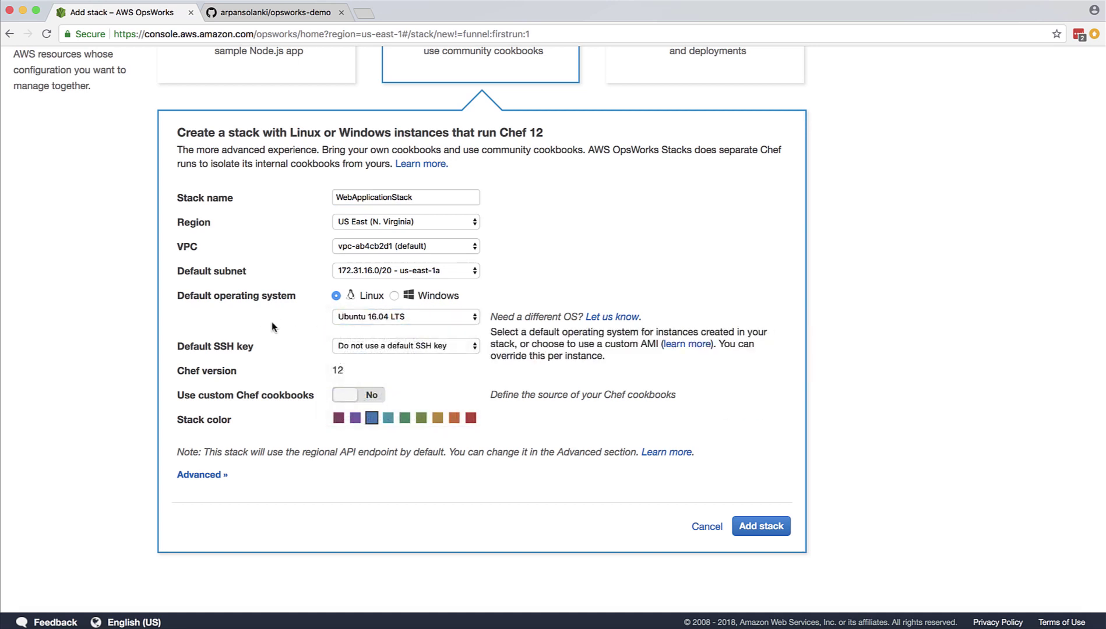
# - Set the default SSH key to nvirginia and enable custom Chef cookbooks for the stack
pyautogui.click(370, 346)
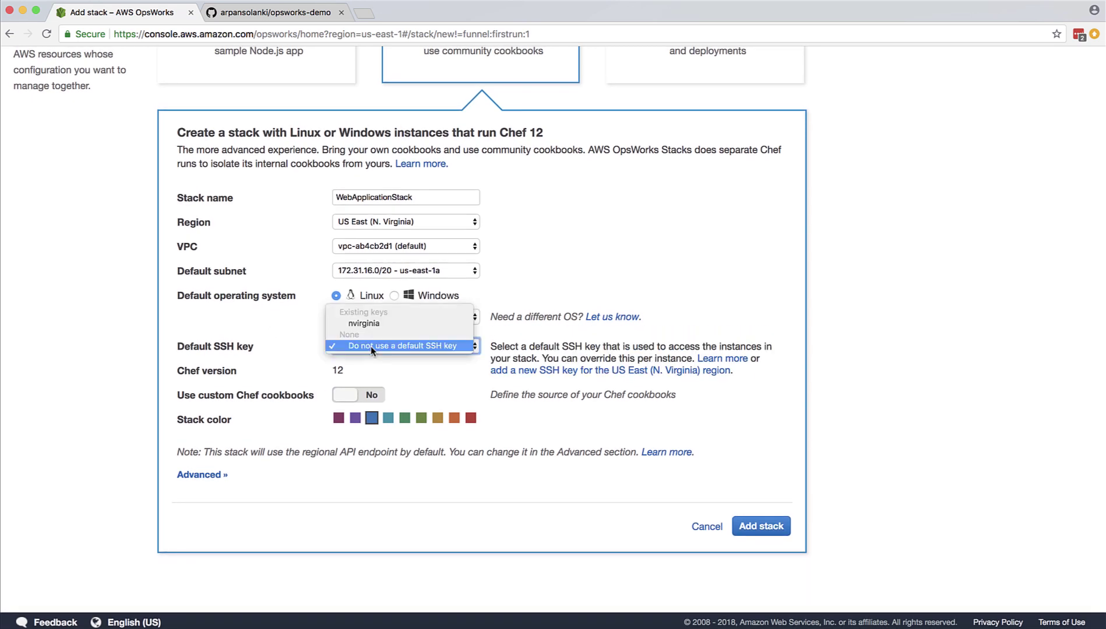
pyautogui.click(365, 321)
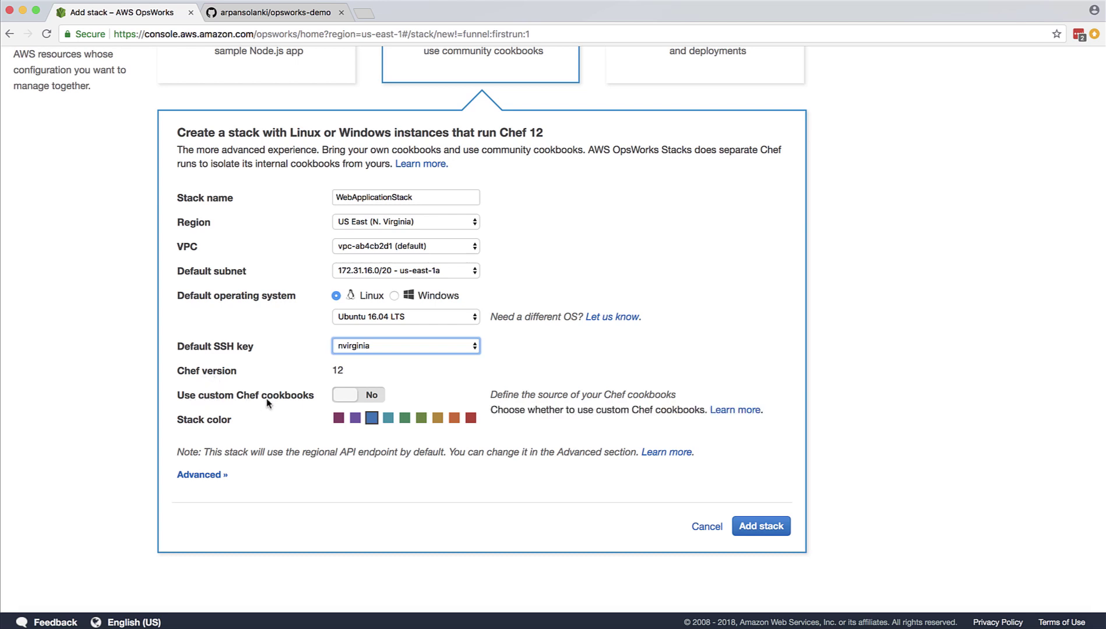
pyautogui.click(378, 398)
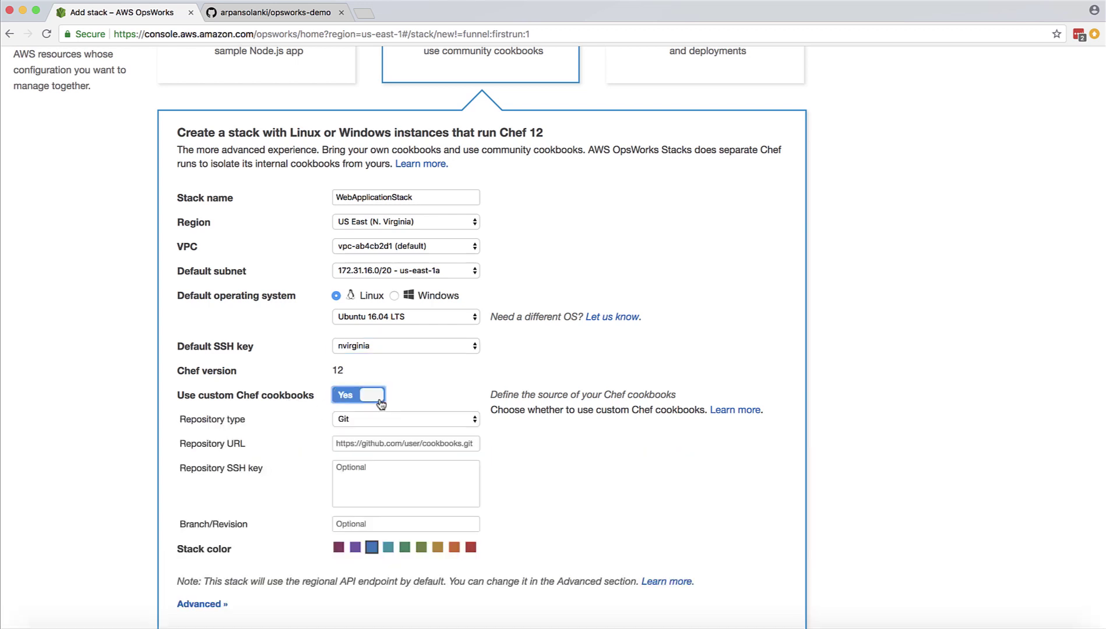
pyautogui.scroll(-2, 298, 379)
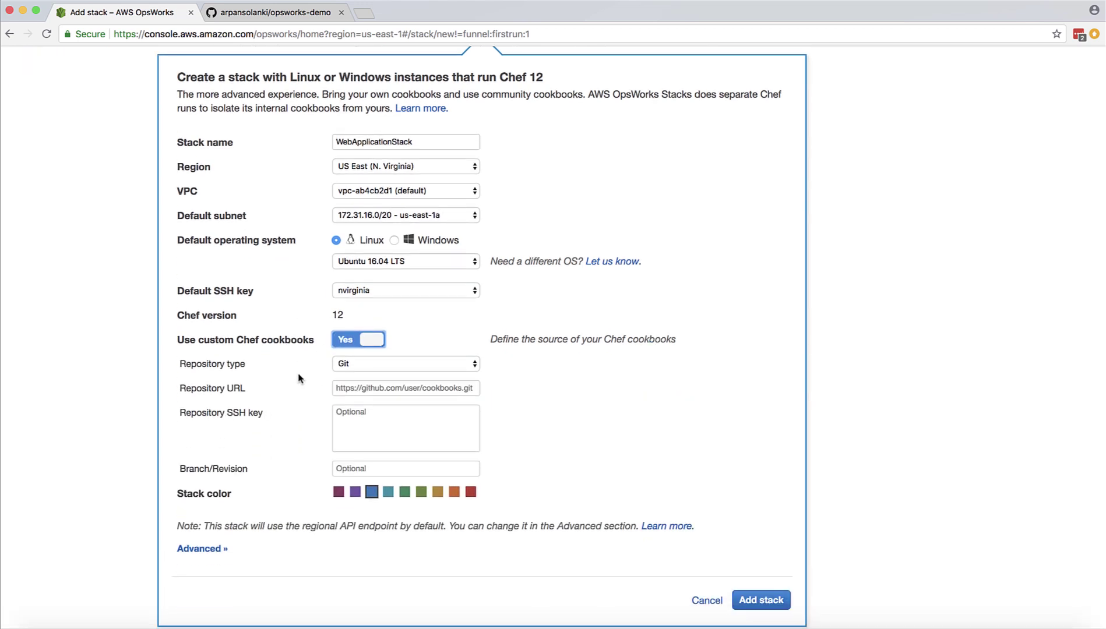
# - Switch to GitHub and copy the HTTPS clone URL of the opsworks-demo repository
pyautogui.click(249, 13)
pyautogui.click(230, 39)
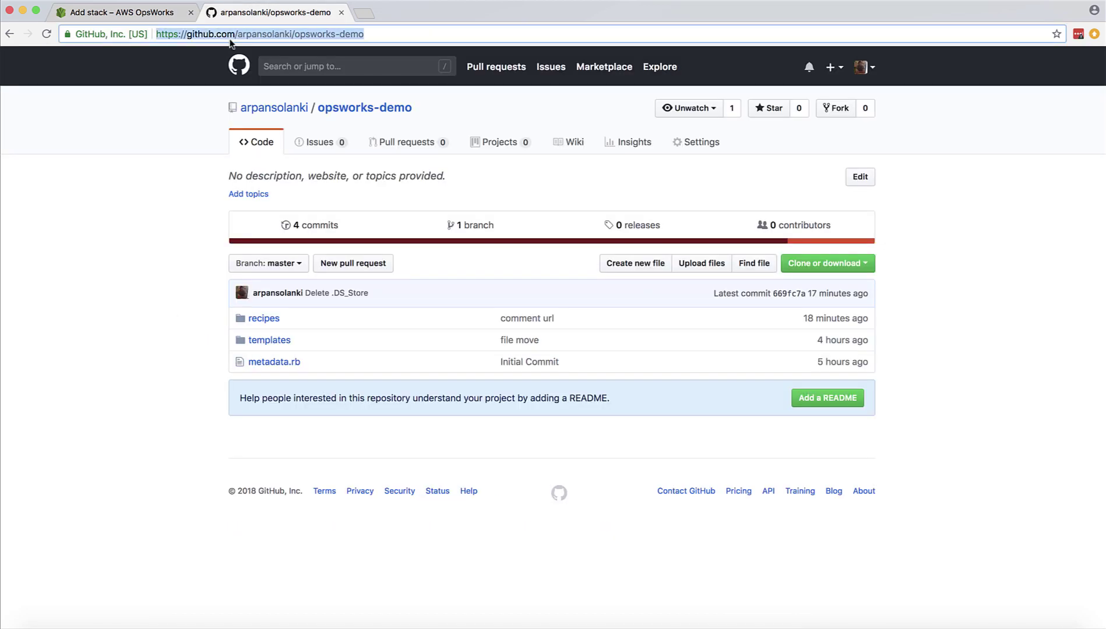
pyautogui.click(156, 163)
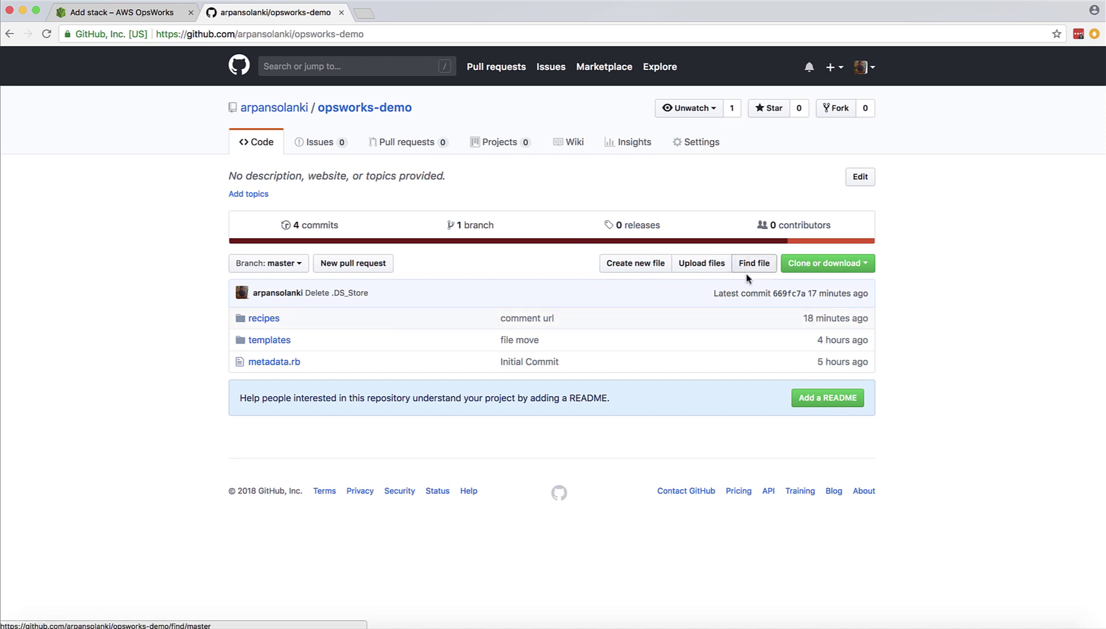
pyautogui.click(801, 267)
pyautogui.click(850, 333)
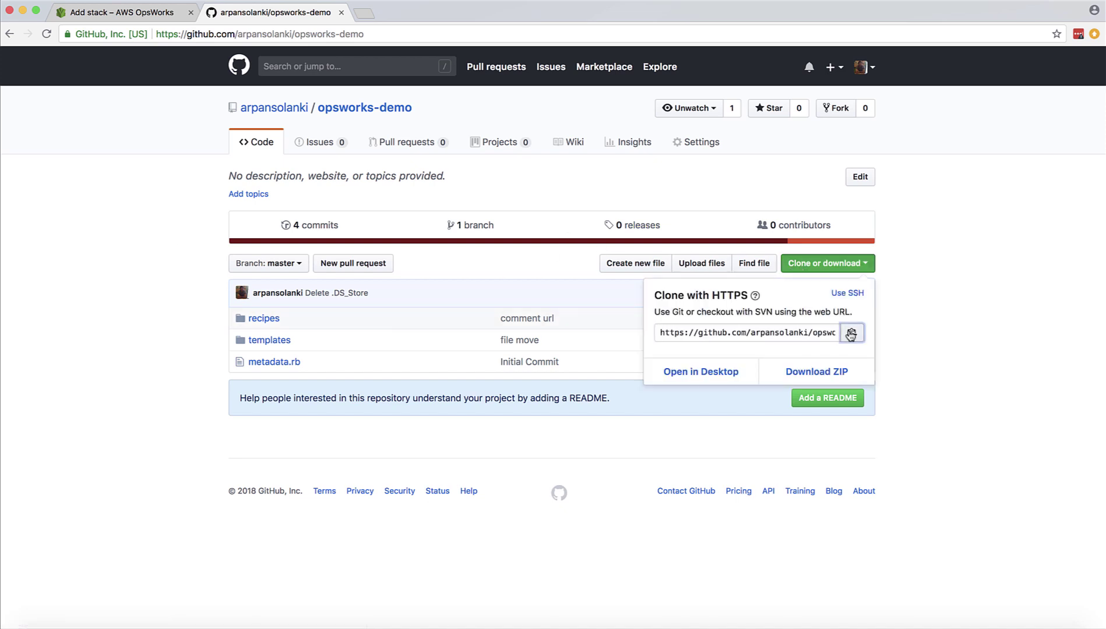
pyautogui.click(974, 338)
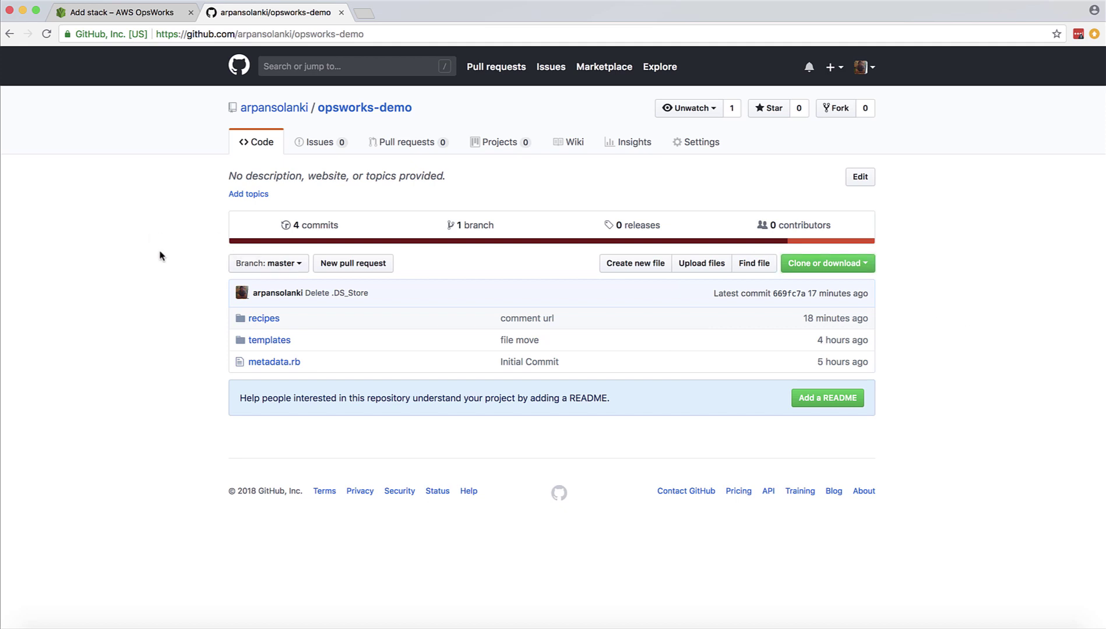
# - Return to OpsWorks and set the custom cookbooks' repository URL to the opsworks-demo.git clone address
pyautogui.click(149, 13)
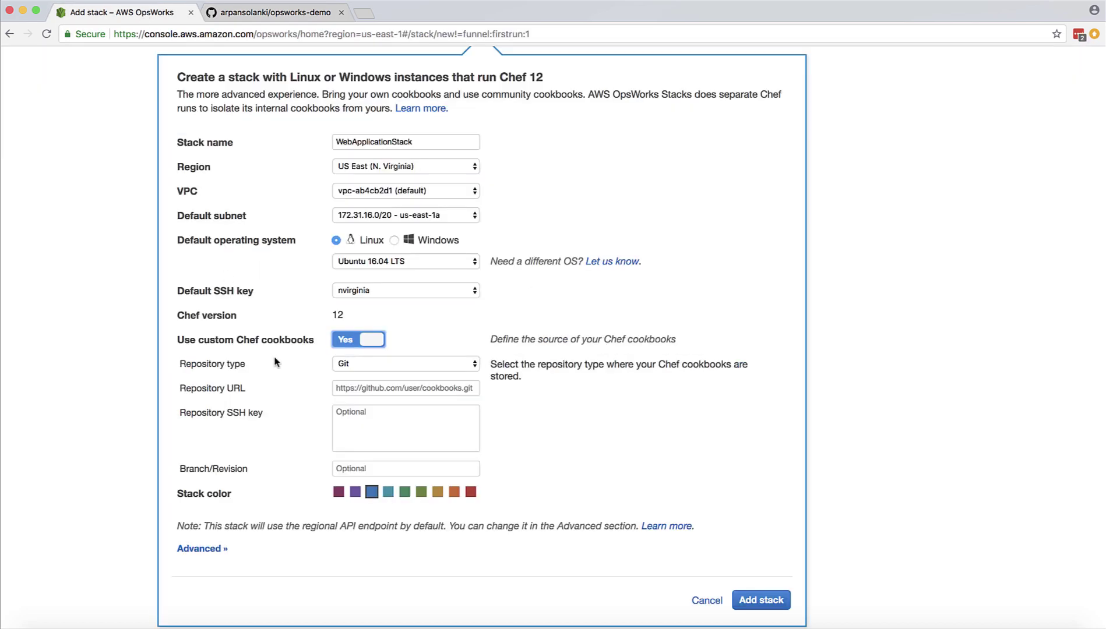
pyautogui.click(350, 388)
pyautogui.write('https://github.com/arpansolanki/opsworks-demo.git')
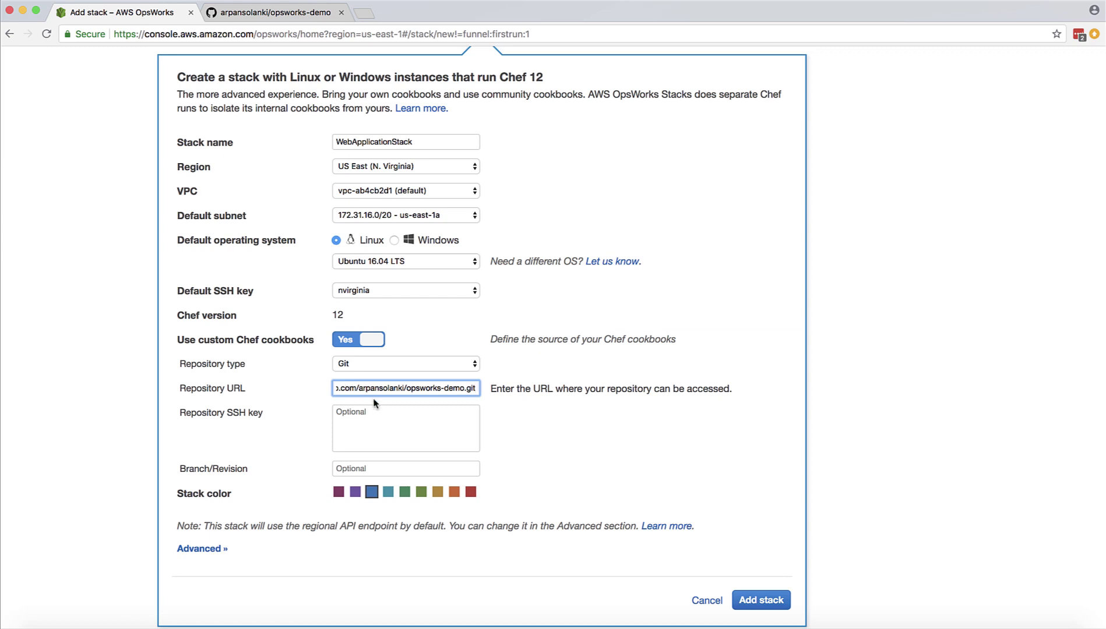
pyautogui.click(367, 443)
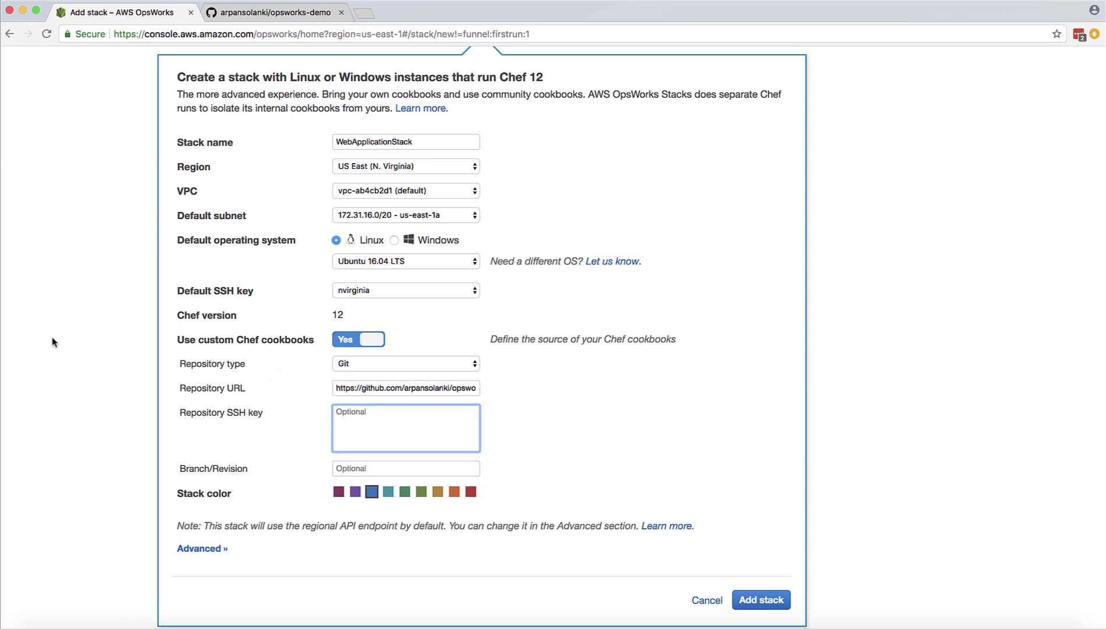
# - Expand the advanced options of the new stack
pyautogui.scroll(-3, 52, 342)
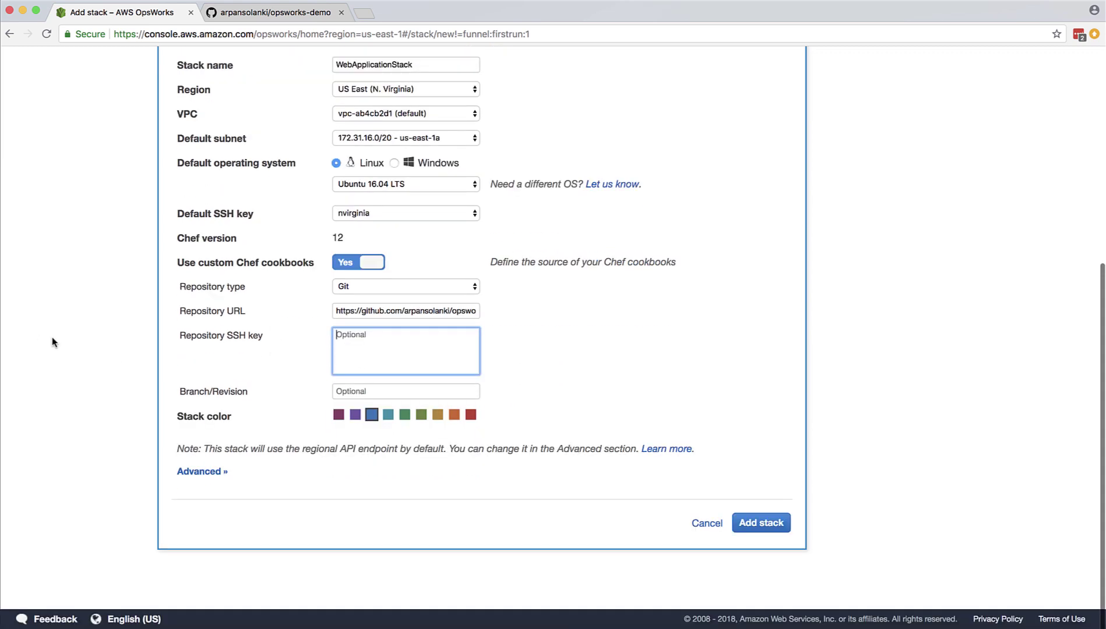
pyautogui.click(202, 475)
pyautogui.click(373, 395)
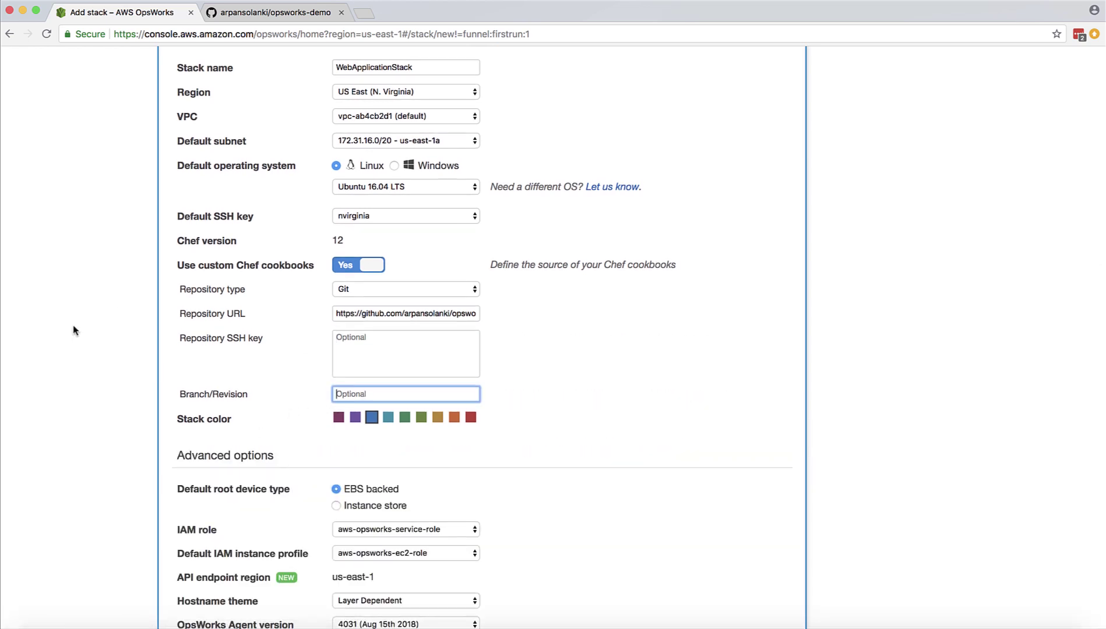
pyautogui.scroll(-10, 74, 330)
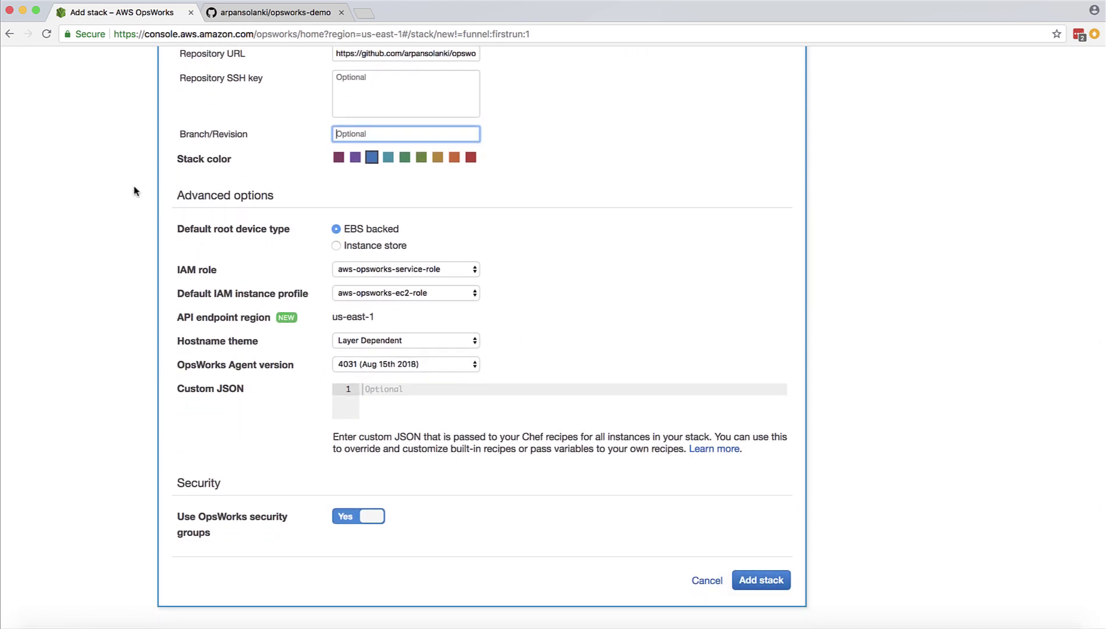
# - Review the default root device type, default IAM instance profile and the available IAM roles for the stack
pyautogui.moveTo(350, 233)
pyautogui.moveTo(176, 274)
pyautogui.moveTo(292, 304)
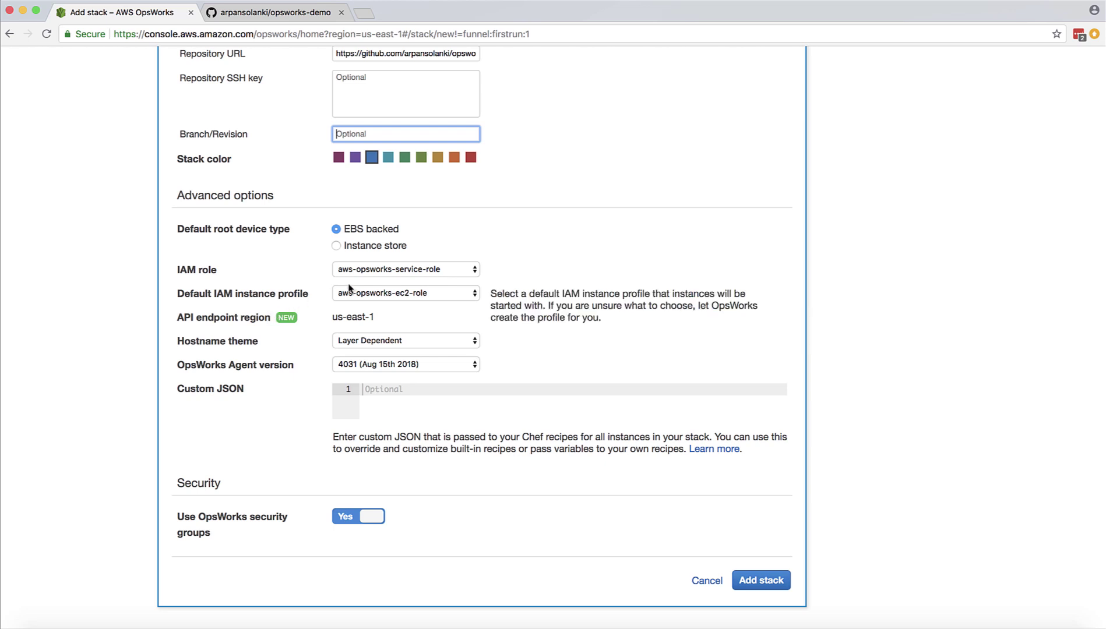
pyautogui.click(362, 273)
pyautogui.click(360, 271)
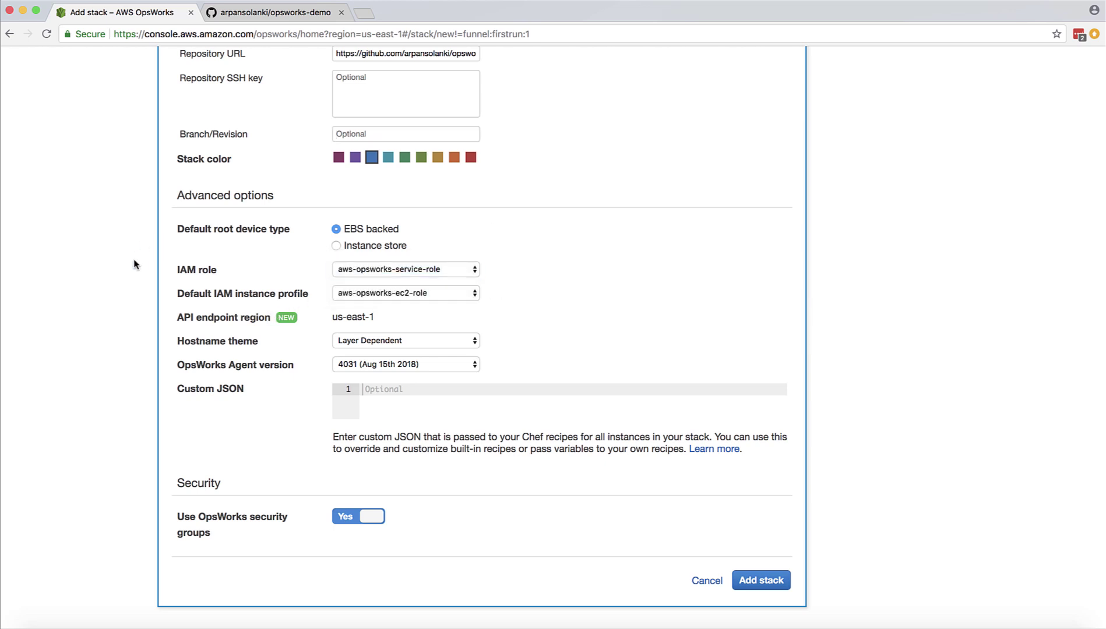
pyautogui.click(366, 270)
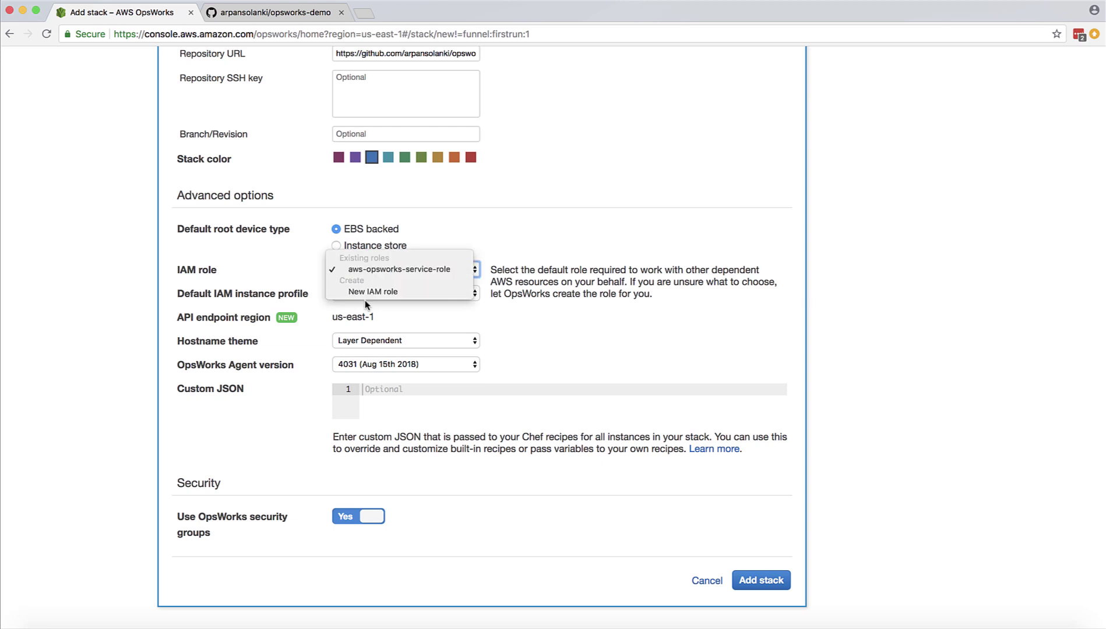
pyautogui.click(142, 272)
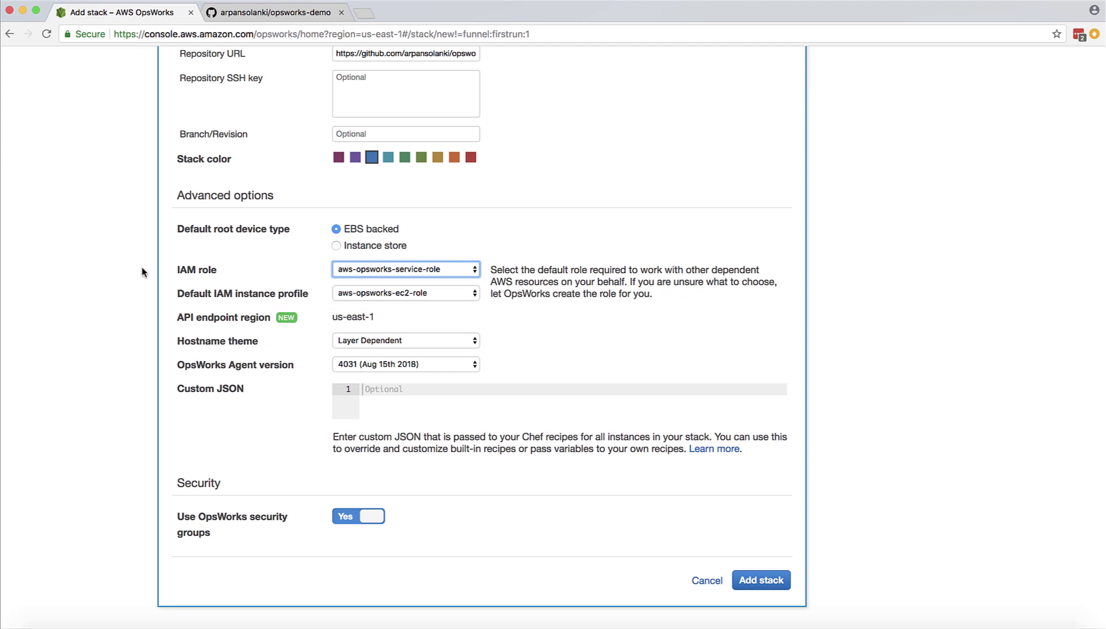
pyautogui.click(141, 269)
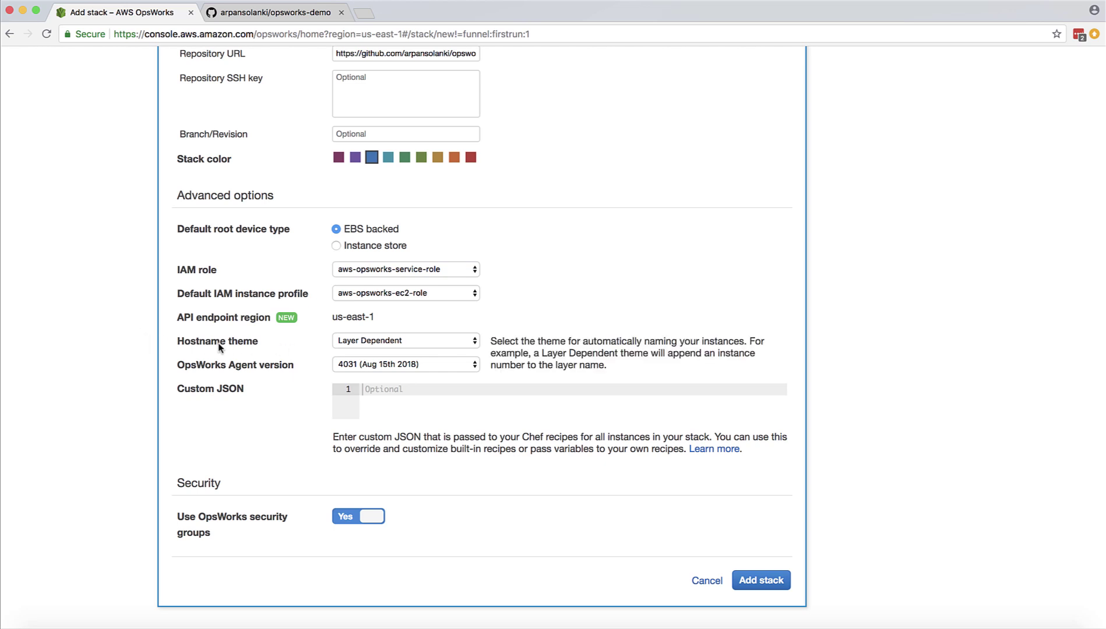
# - Keep Layer Dependent as the hostname theme and create the stack
pyautogui.moveTo(274, 342)
pyautogui.click(351, 344)
pyautogui.click(351, 343)
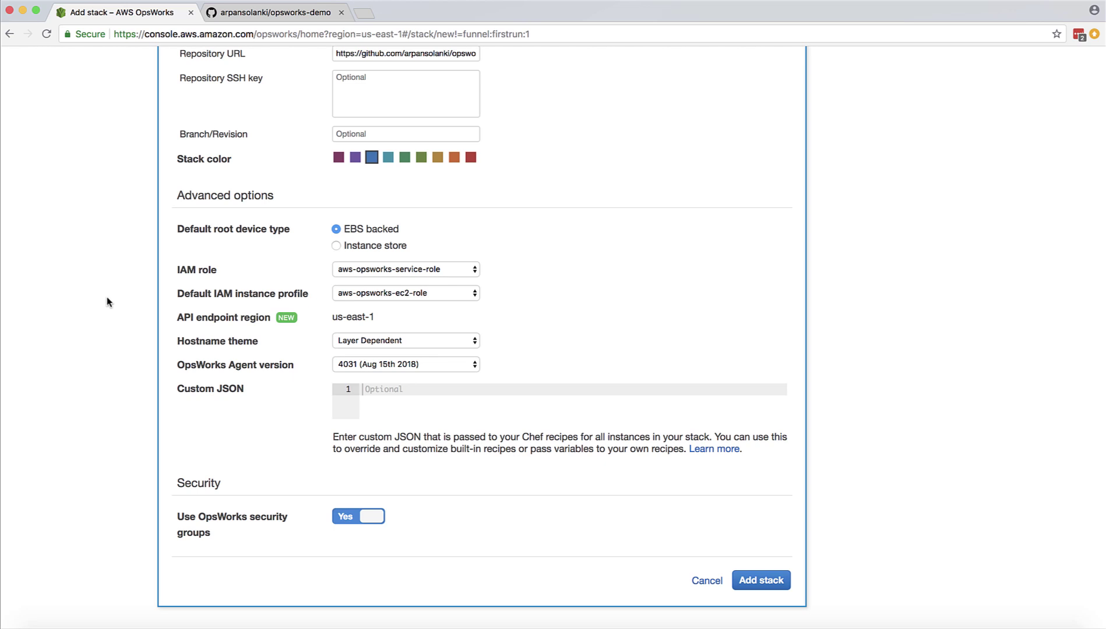
pyautogui.click(354, 343)
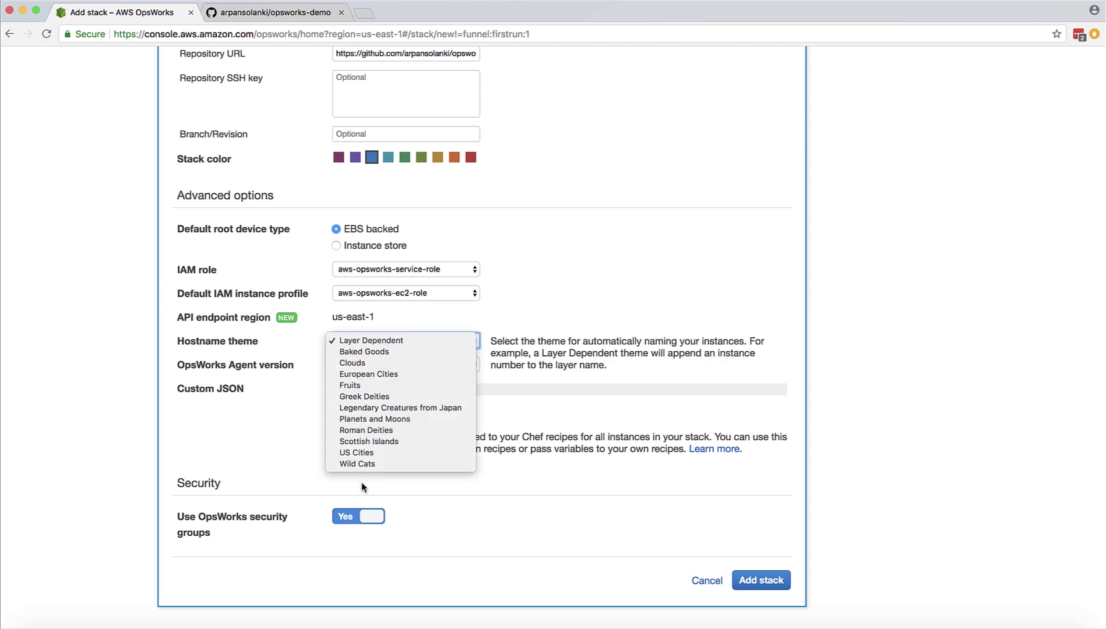
pyautogui.click(361, 344)
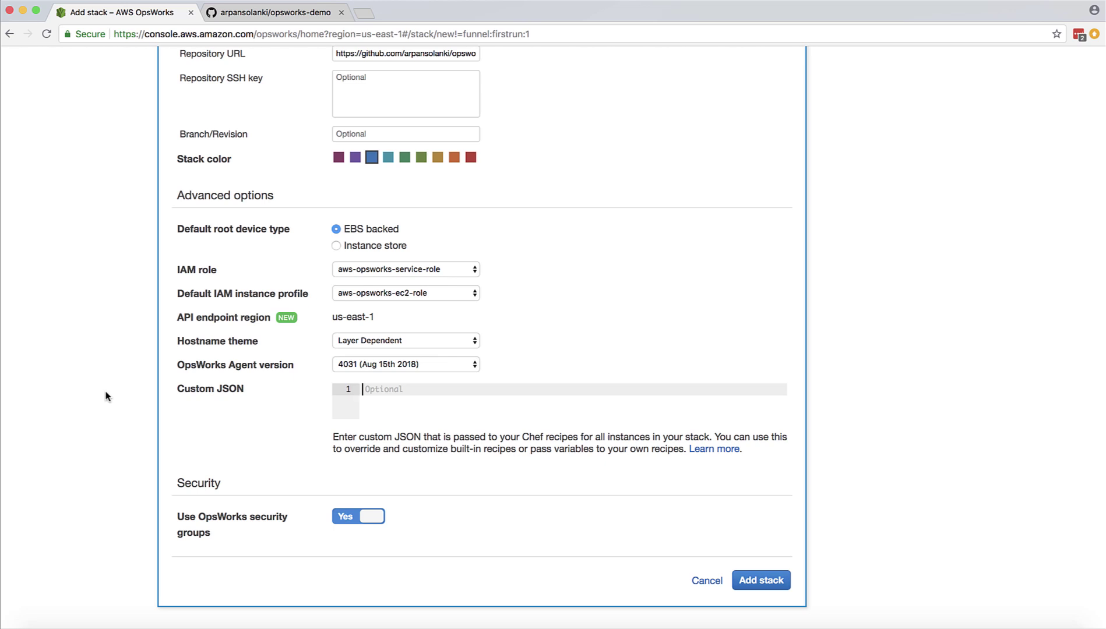
pyautogui.click(754, 580)
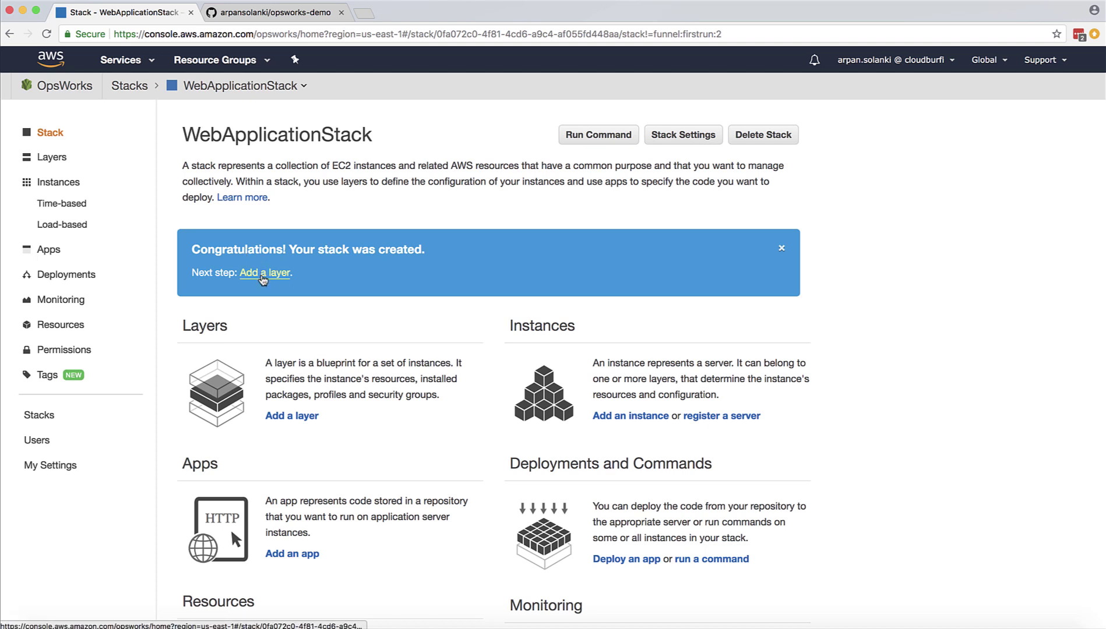
# - Add an OpsWorks layer to the stack with both its name and short name set to webserver
pyautogui.click(53, 158)
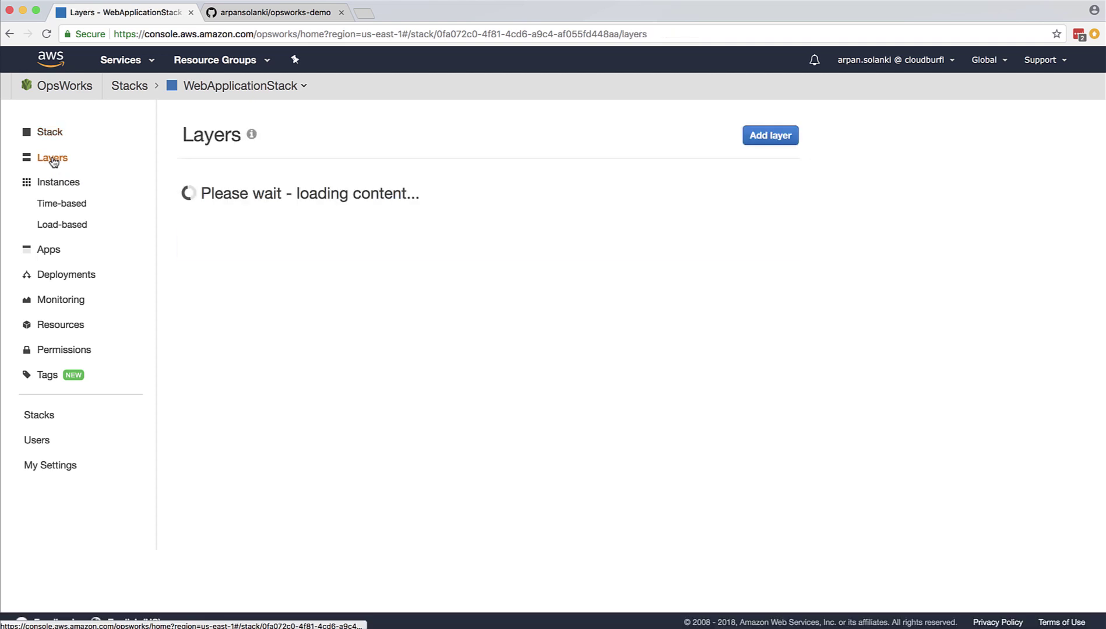
pyautogui.click(758, 141)
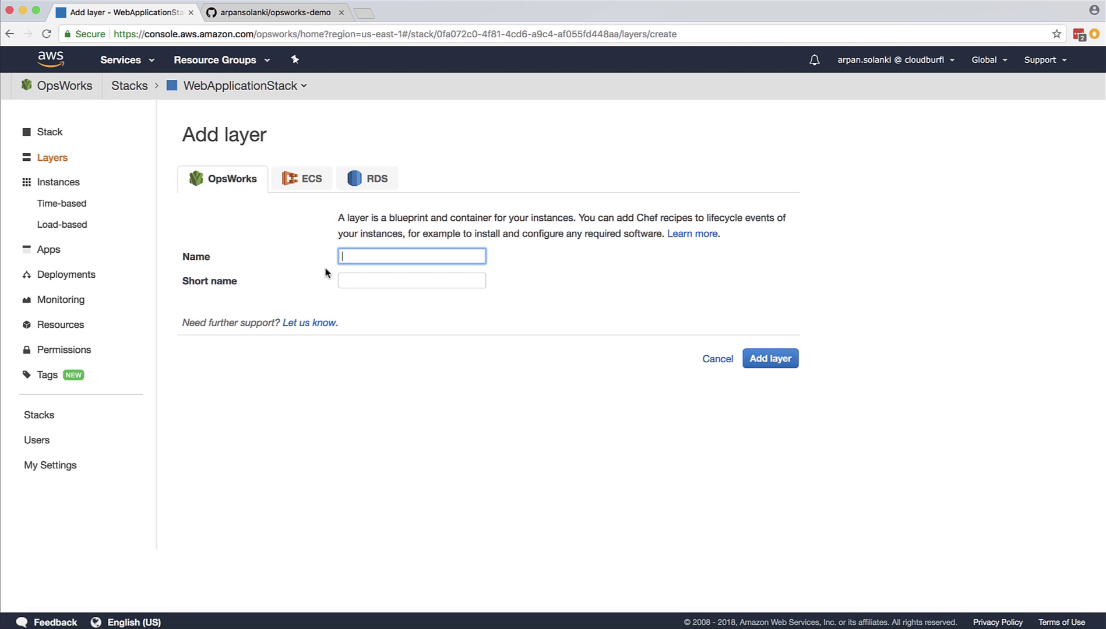
pyautogui.click(372, 254)
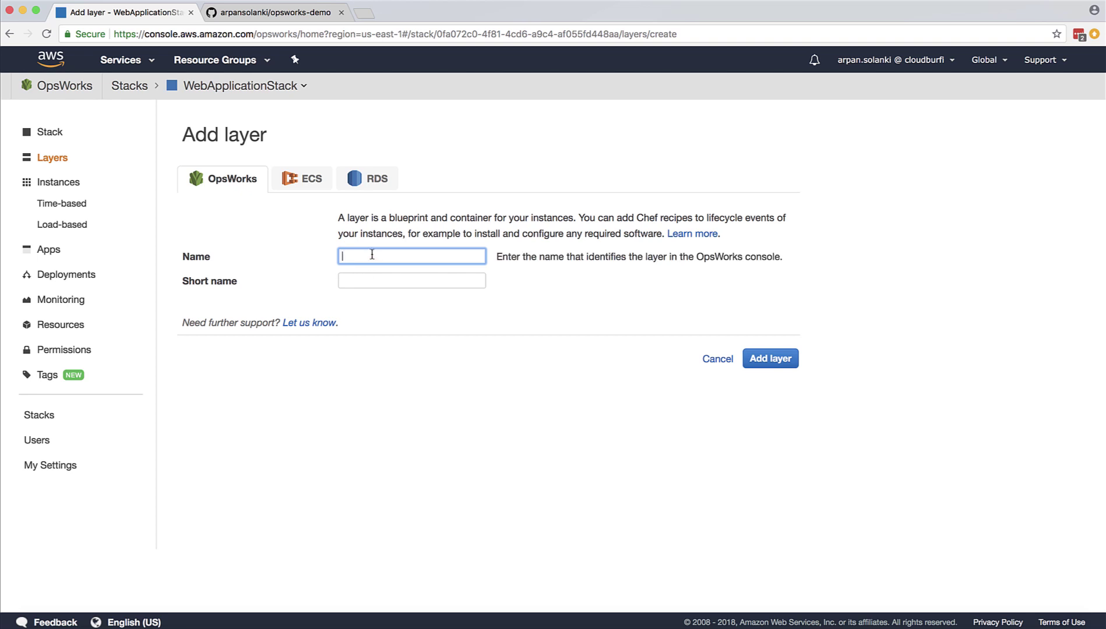
pyautogui.write('webserver')
pyautogui.press('Tab')
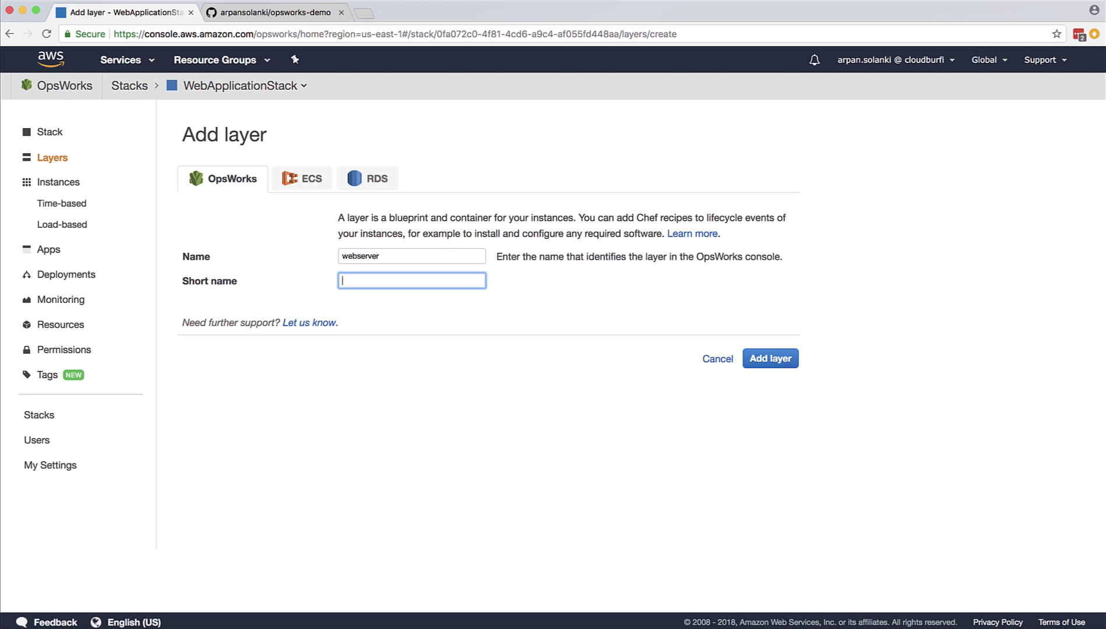
pyautogui.write('webserver')
pyautogui.click(409, 387)
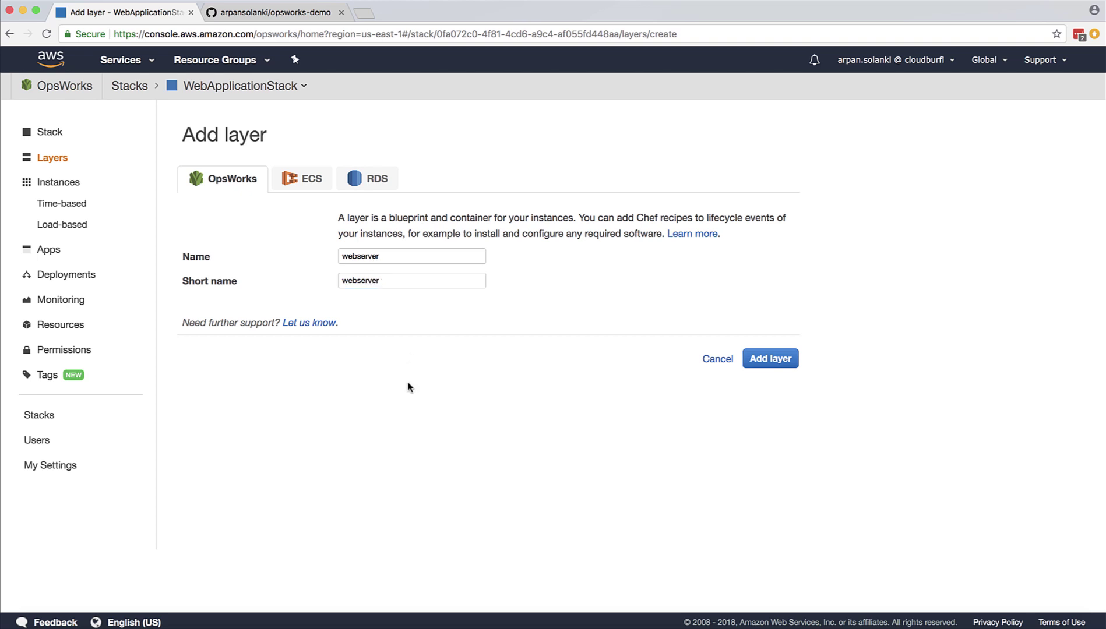
pyautogui.click(762, 360)
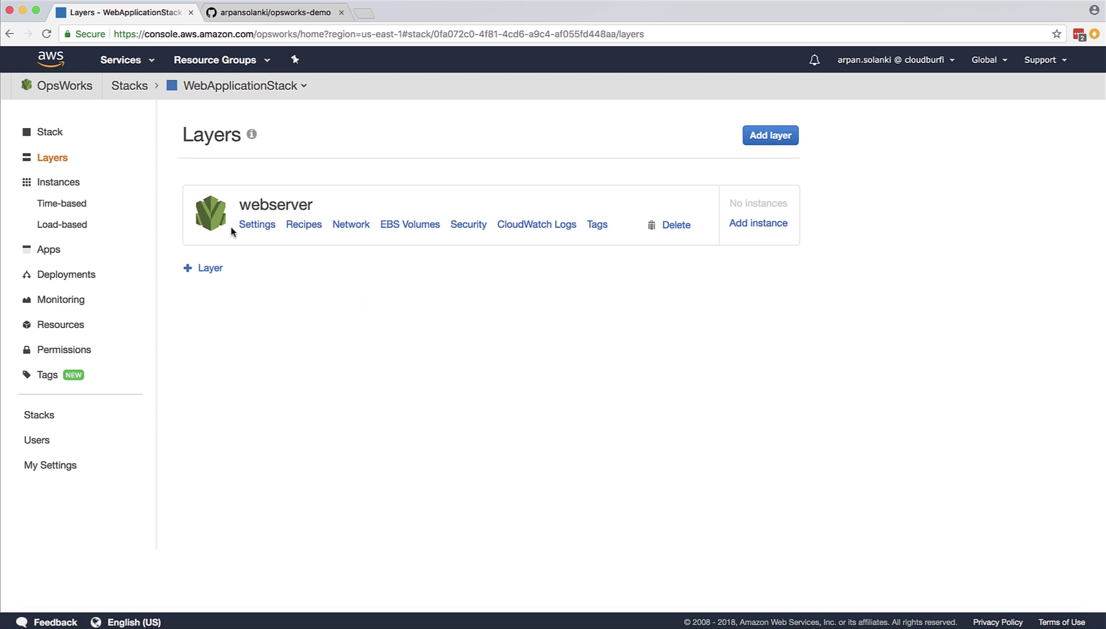
# - Open the webserver layer's recipes for editing and copy the cookbook name opsworks_demo from metadata.rb on GitHub
pyautogui.click(302, 224)
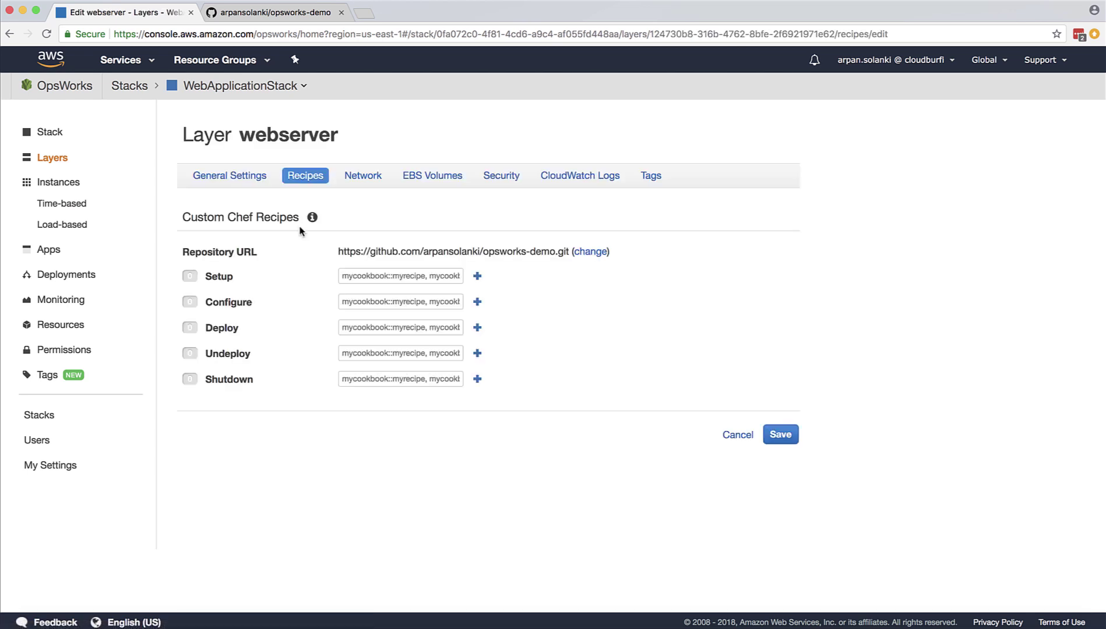
pyautogui.click(238, 307)
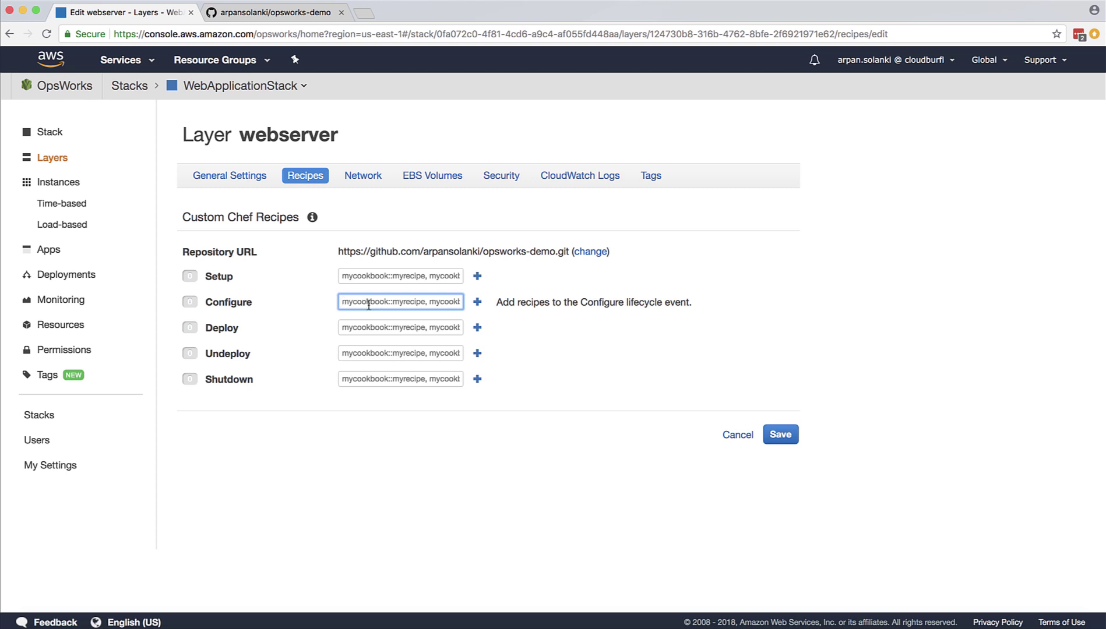
pyautogui.click(277, 12)
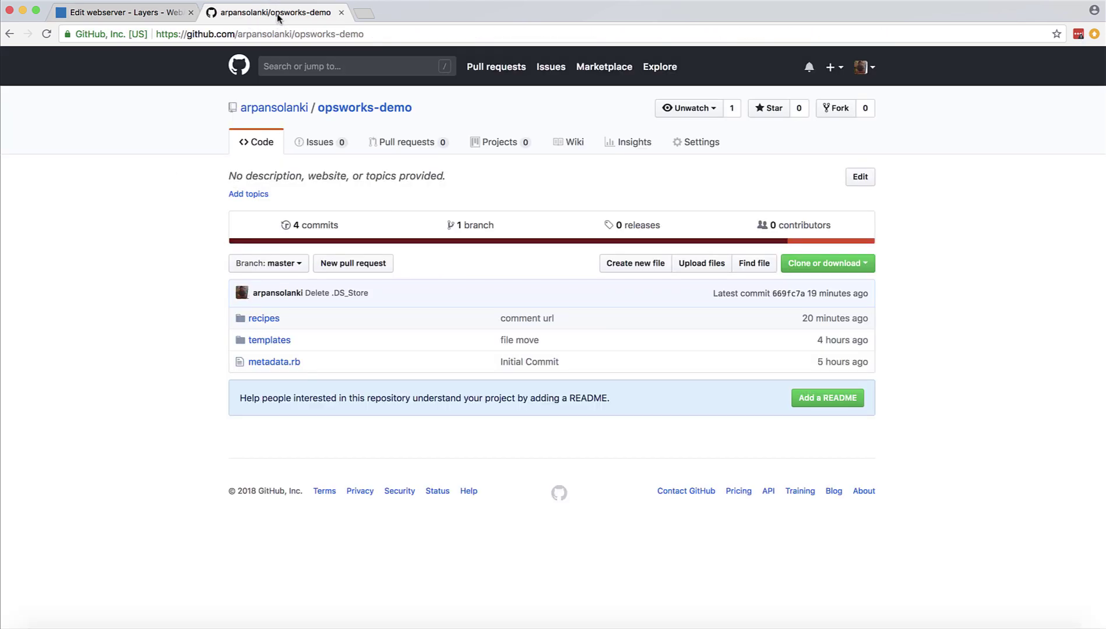
pyautogui.click(267, 362)
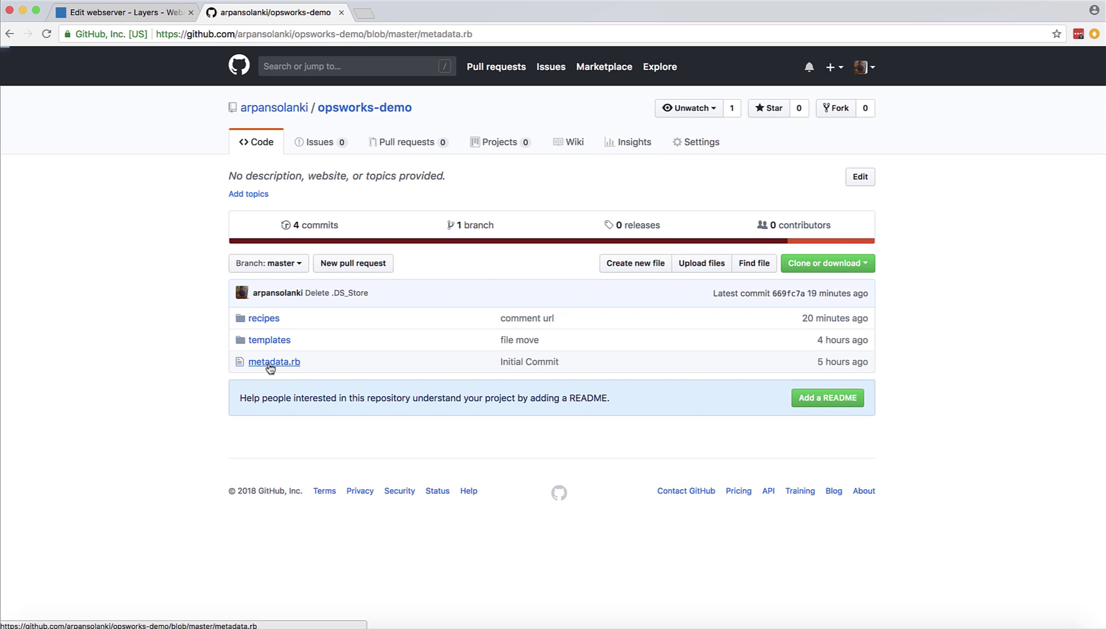
pyautogui.moveTo(366, 288); pyautogui.dragTo(302, 288)
pyautogui.press('super+c')
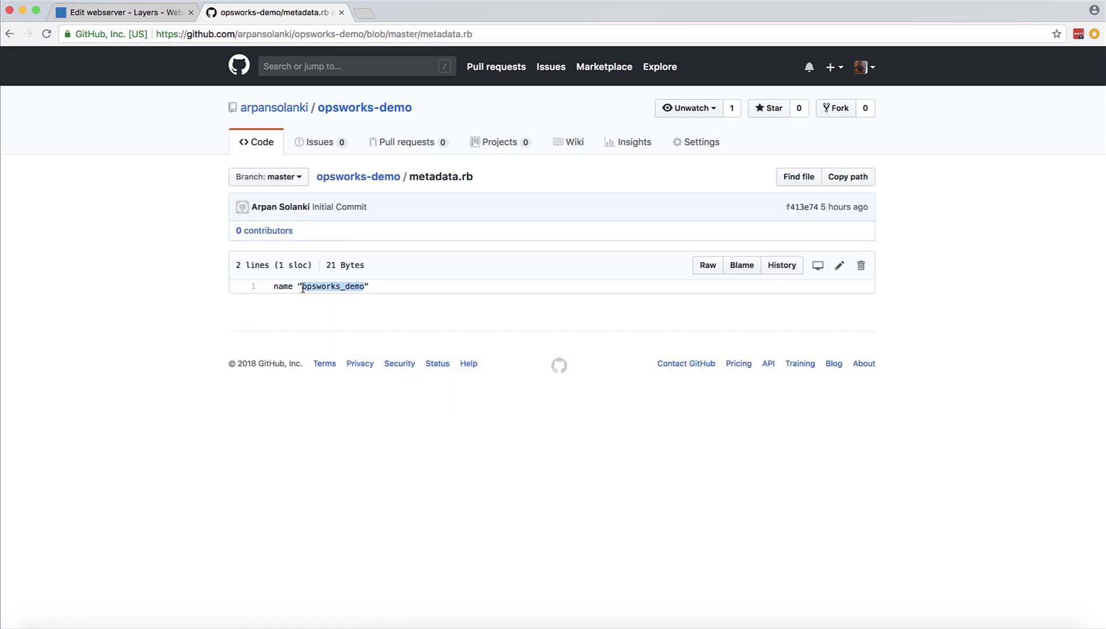
# - Begin the Configure recipe entry of the webserver layer with the cookbook name and separator, opsworks_demo::
pyautogui.click(120, 12)
pyautogui.click(365, 300)
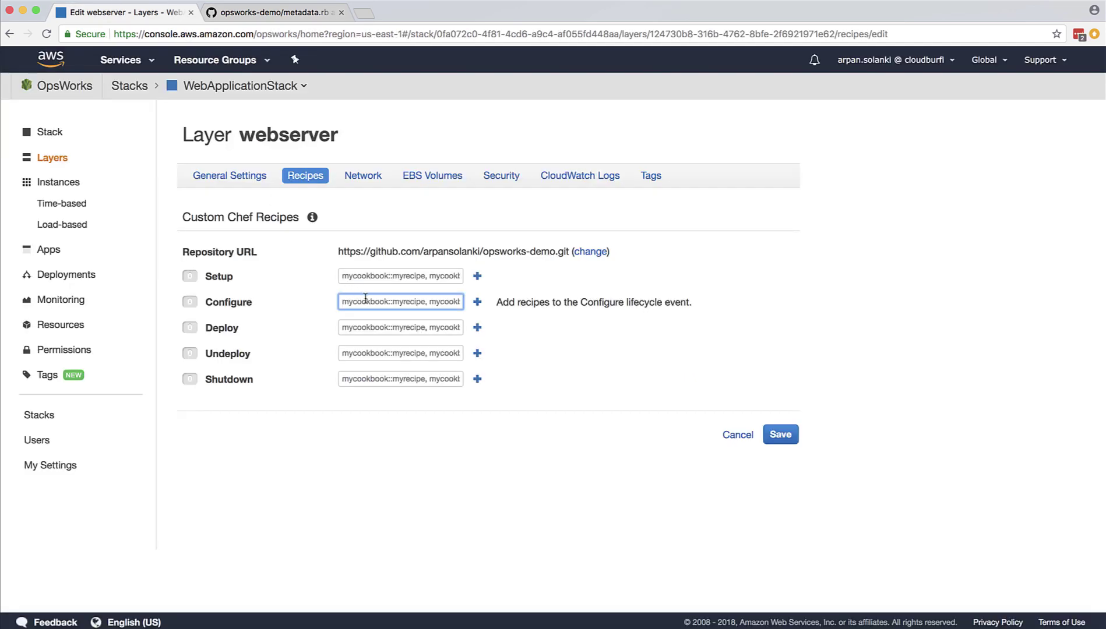
pyautogui.press('super+v')
pyautogui.write('::')
pyautogui.click(361, 440)
pyautogui.click(415, 303)
# - Look up the recipe name in the GitHub repository's recipes folder and return to the webserver layer's recipes in OpsWorks
pyautogui.click(296, 13)
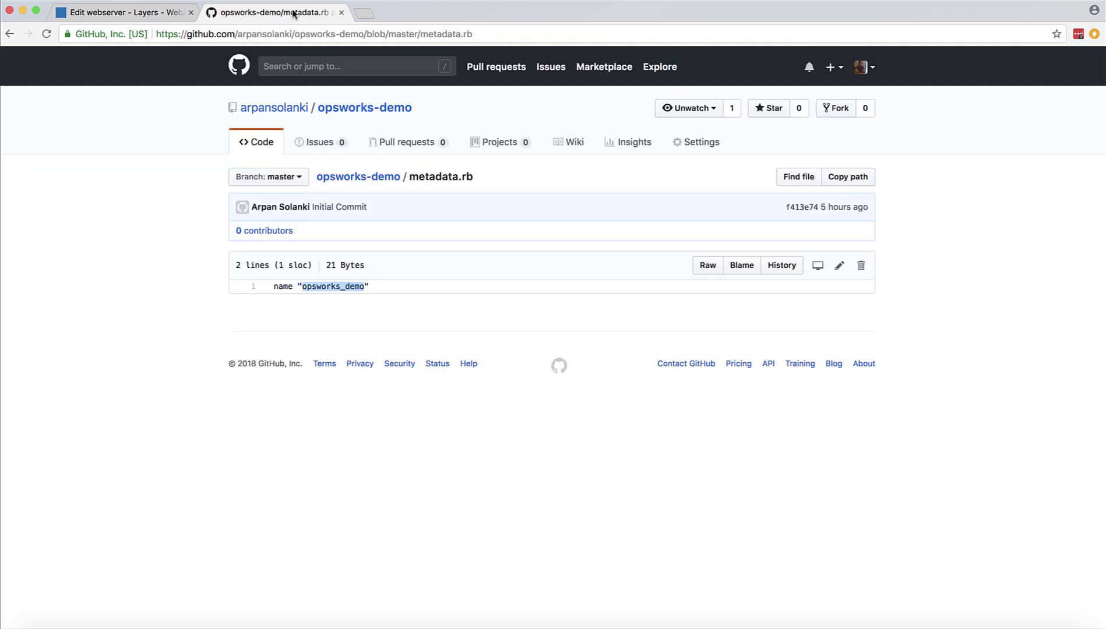
pyautogui.click(341, 177)
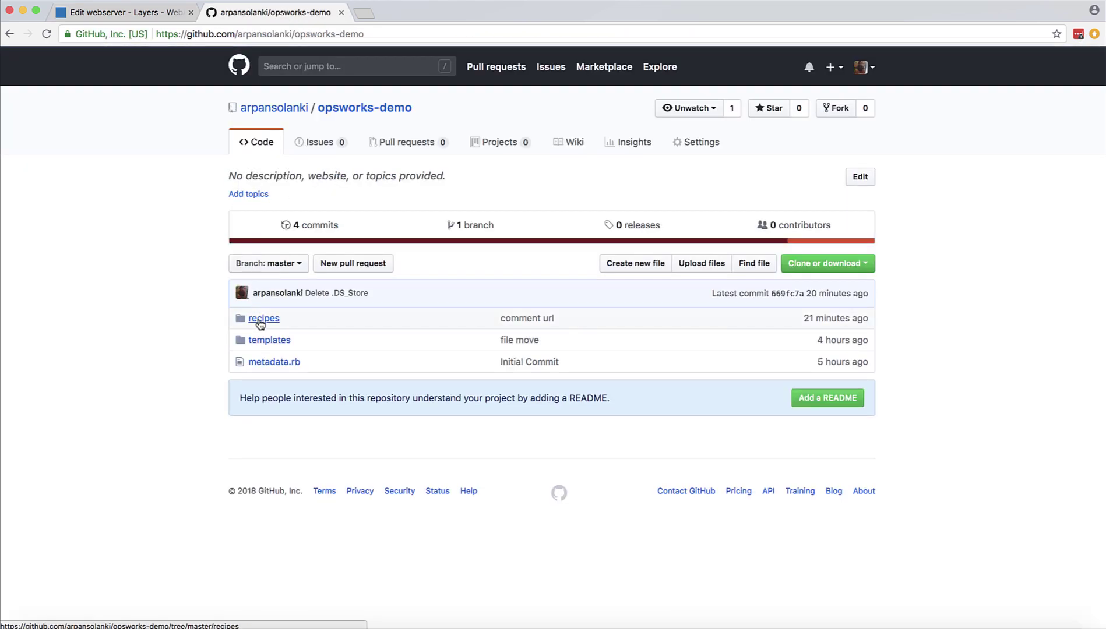
pyautogui.click(256, 317)
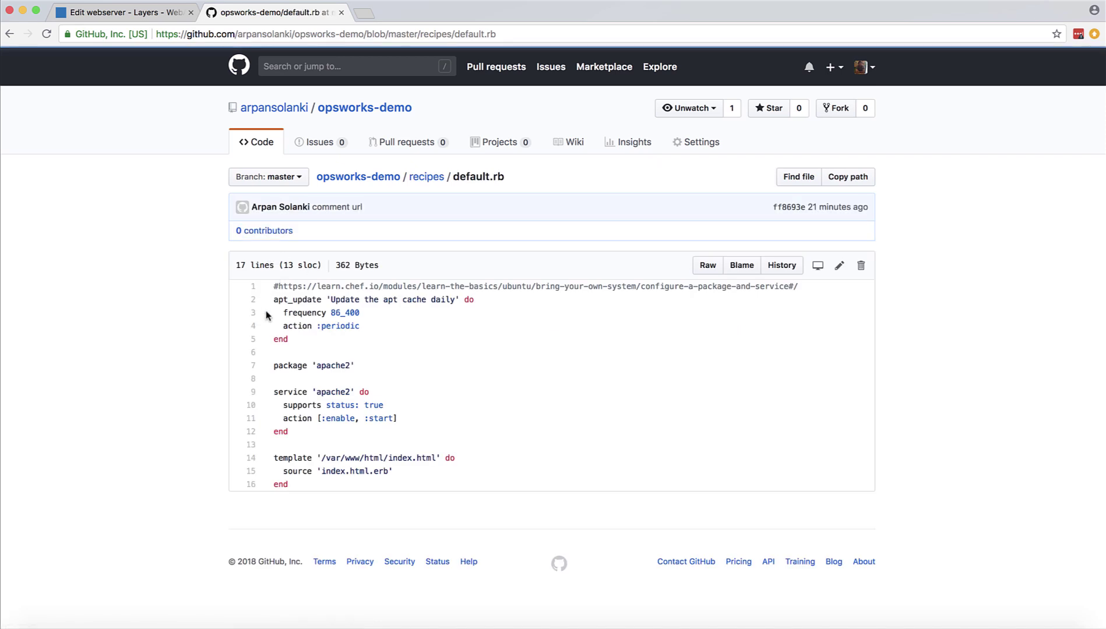
pyautogui.click(100, 12)
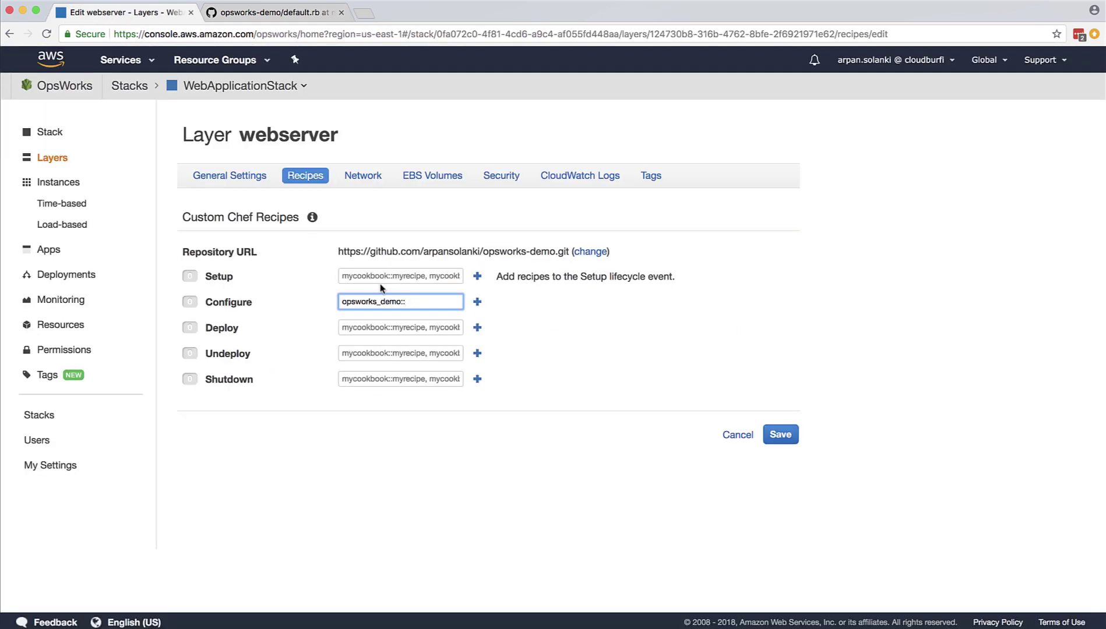
# - Complete the webserver layer's Configure recipe as opsworks_demo::default and save the recipe settings
pyautogui.write('default')
pyautogui.click(359, 430)
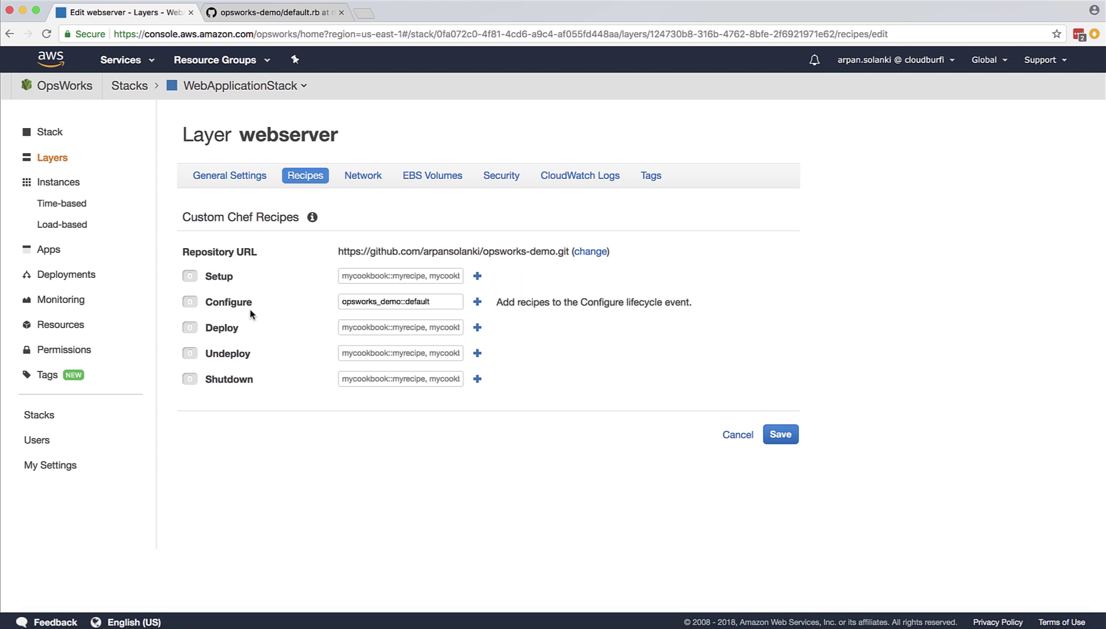
pyautogui.click(375, 302)
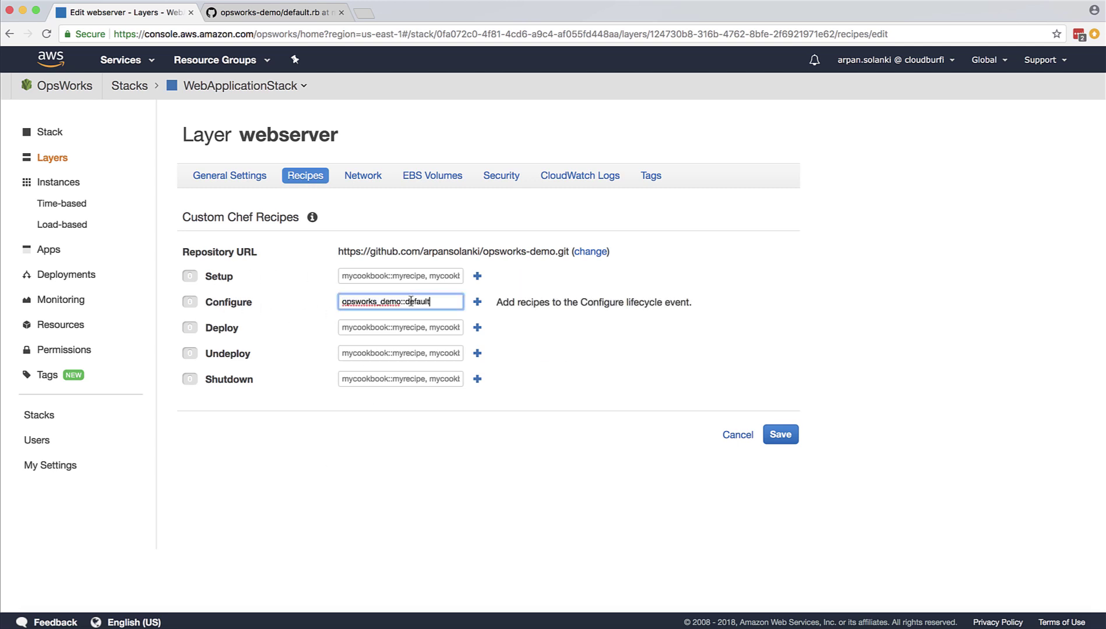
pyautogui.moveTo(411, 302); pyautogui.dragTo(330, 305)
pyautogui.click(329, 466)
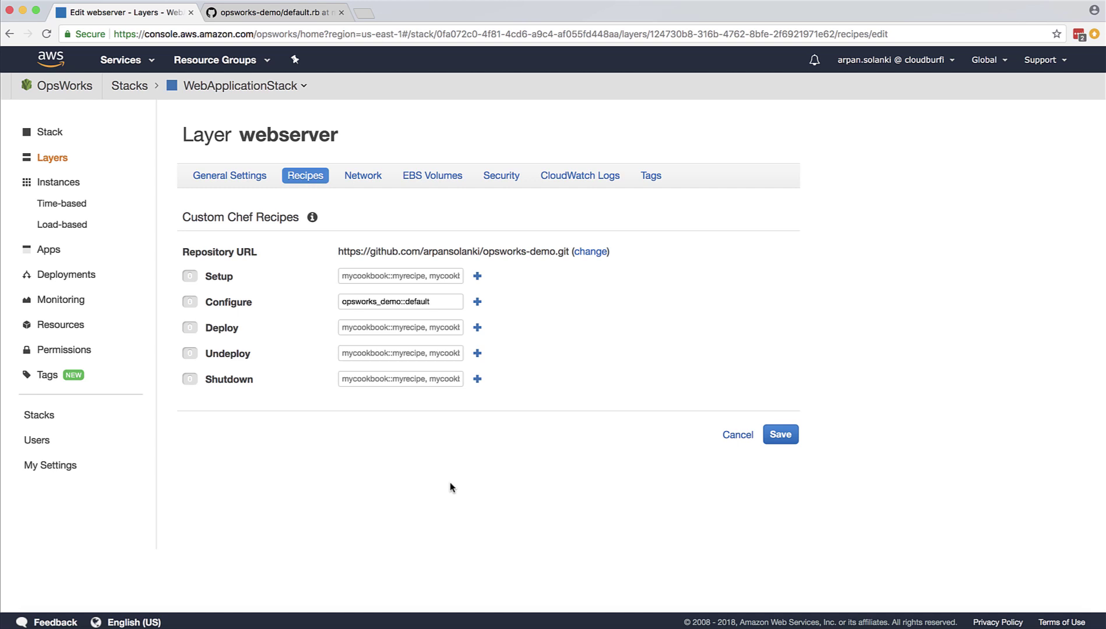
pyautogui.click(785, 438)
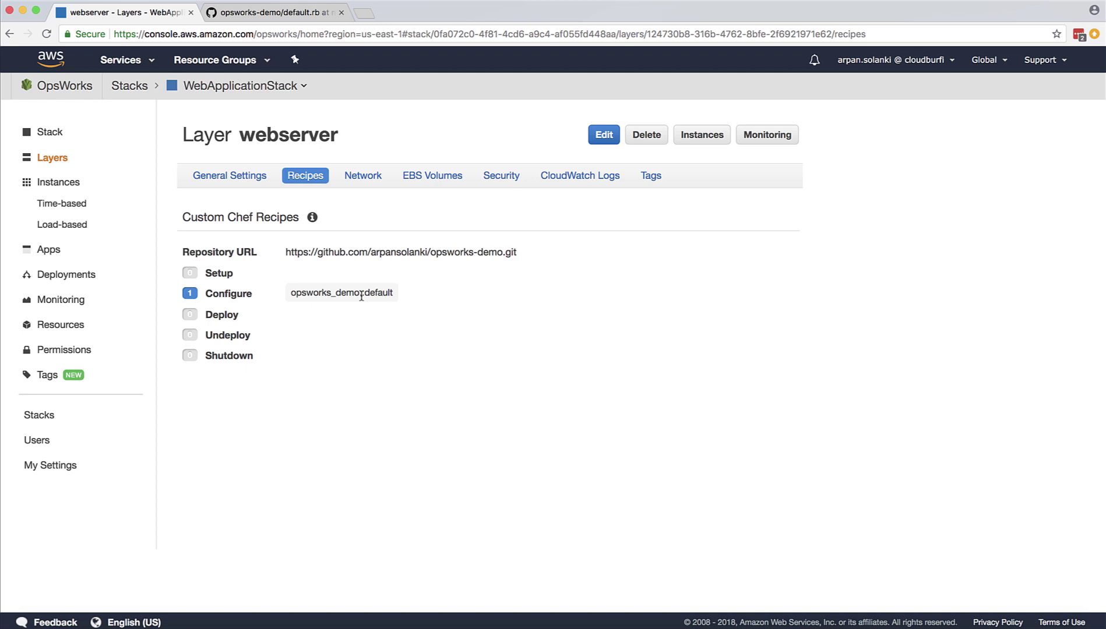
# - Add the websg security group to the webserver layer's security settings and save the layer
pyautogui.click(506, 178)
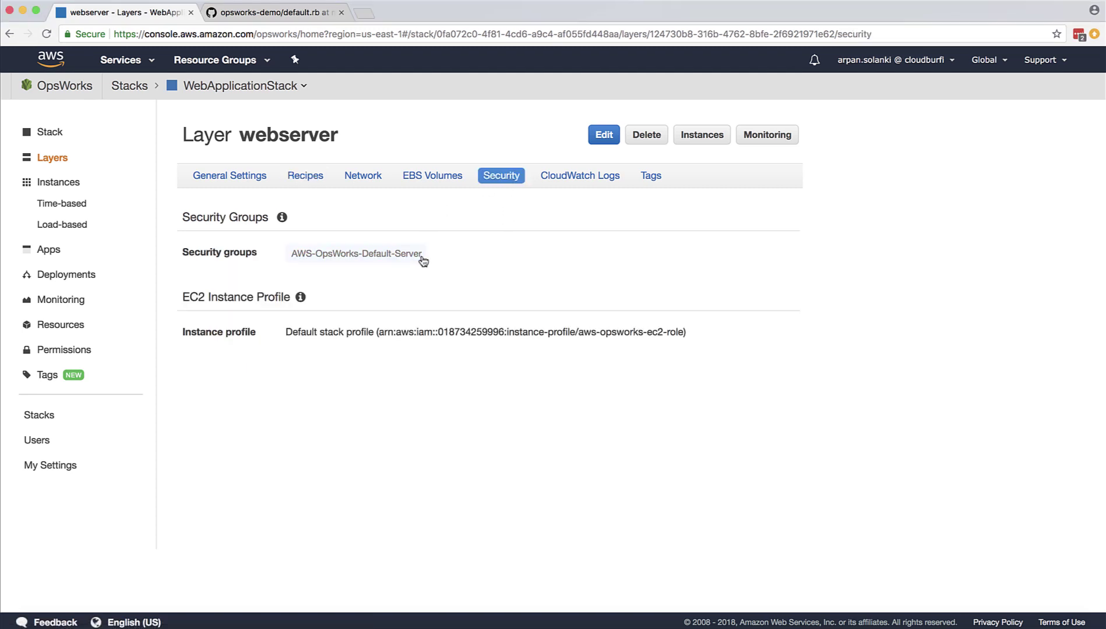
pyautogui.click(420, 257)
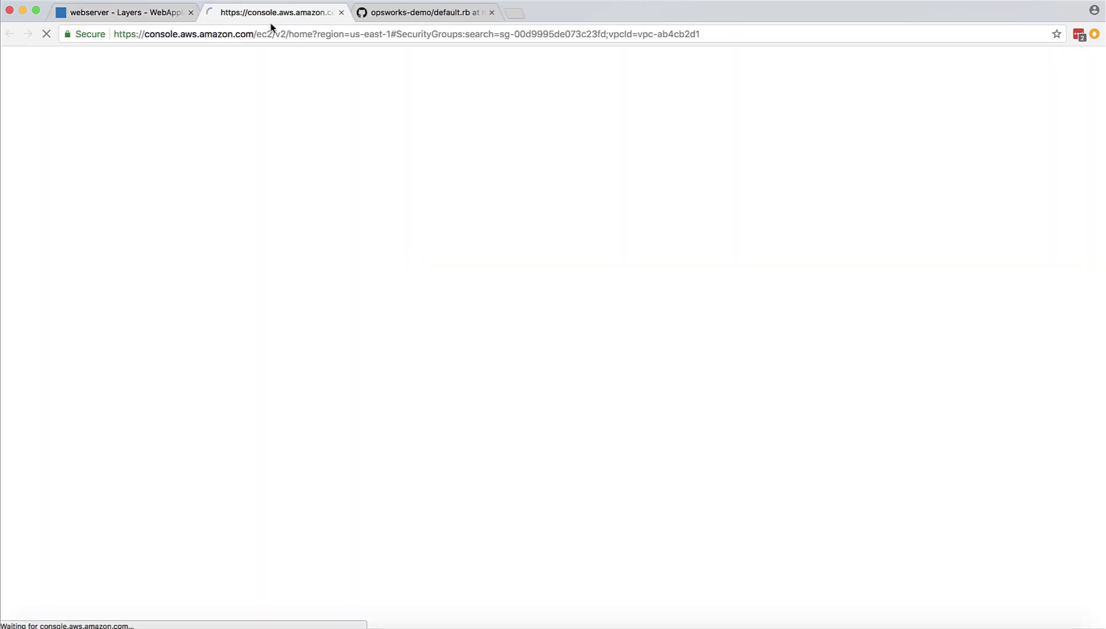
pyautogui.click(148, 13)
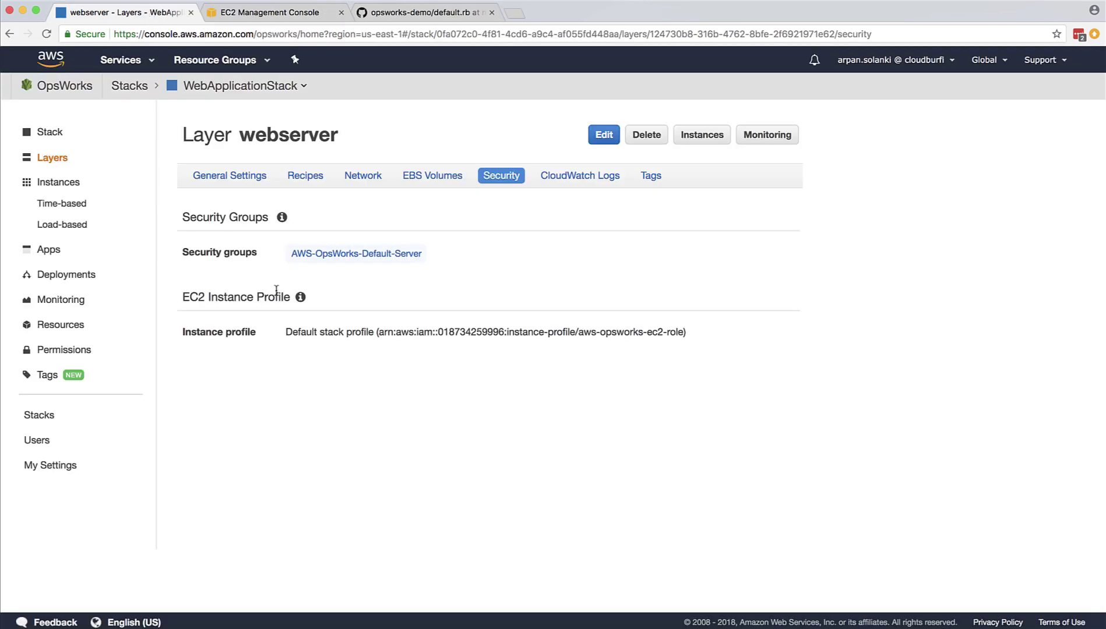
pyautogui.click(610, 138)
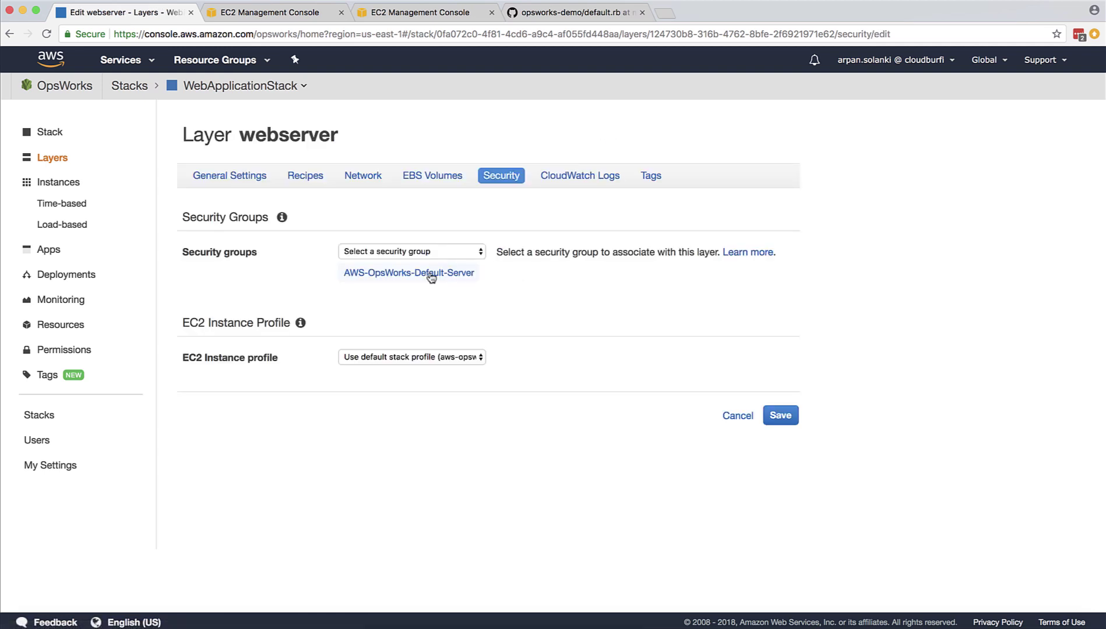
pyautogui.click(469, 255)
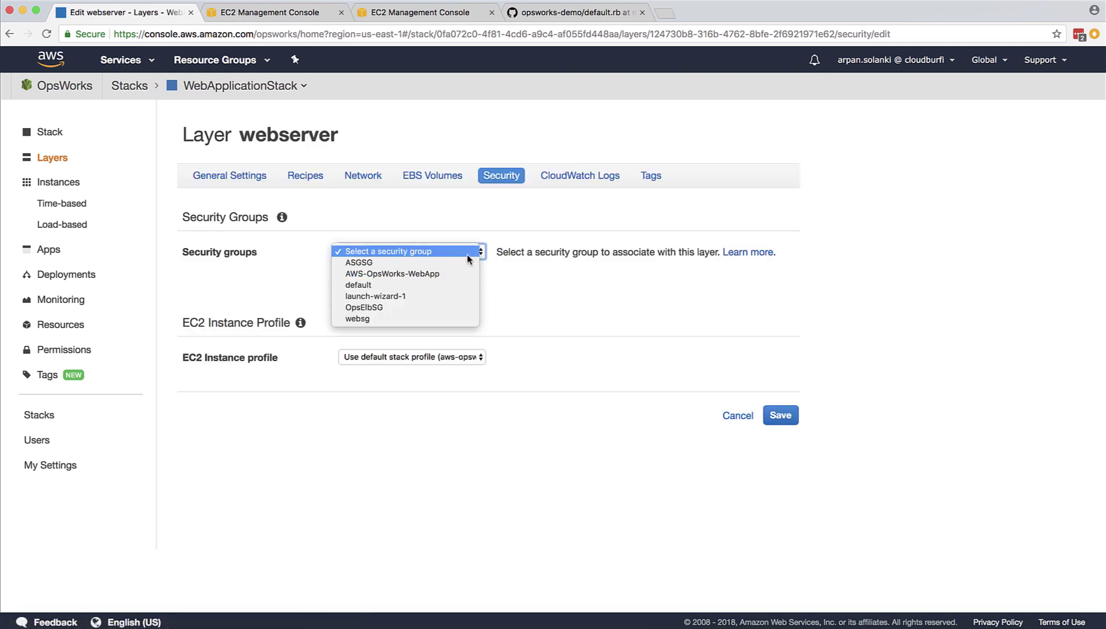
pyautogui.click(434, 321)
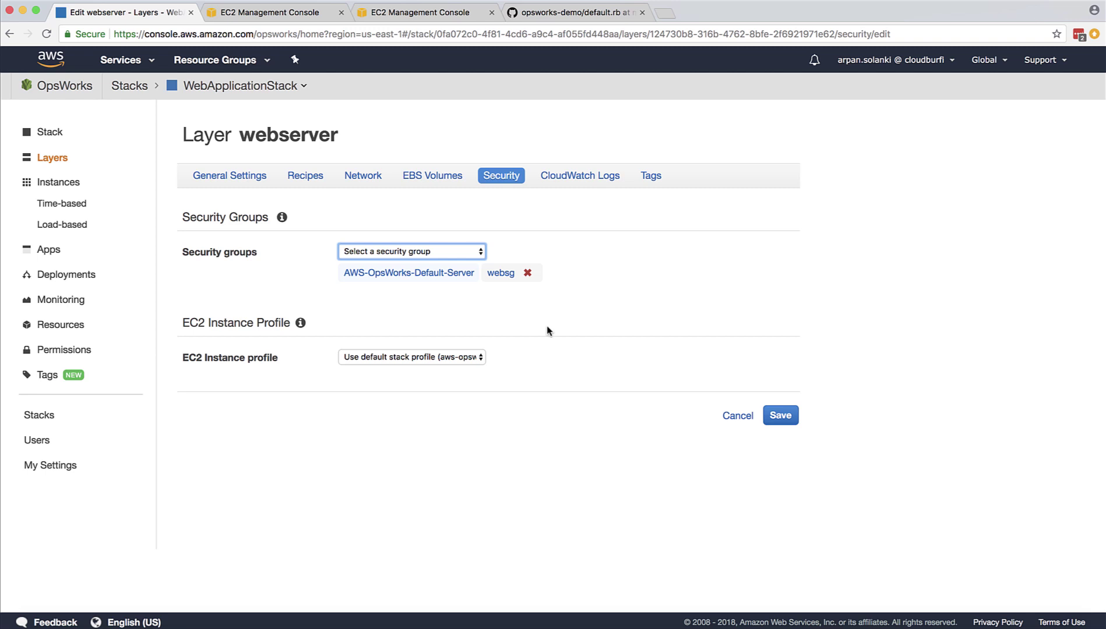
pyautogui.click(790, 420)
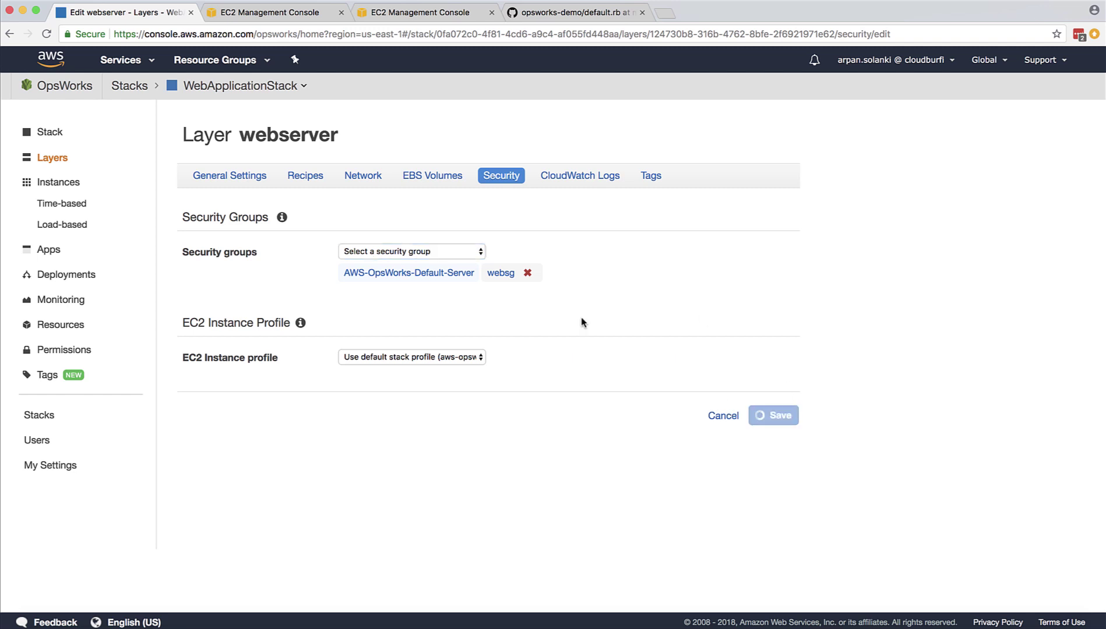
# - Review the webserver layer's EBS volume, network and recipe settings
pyautogui.click(433, 180)
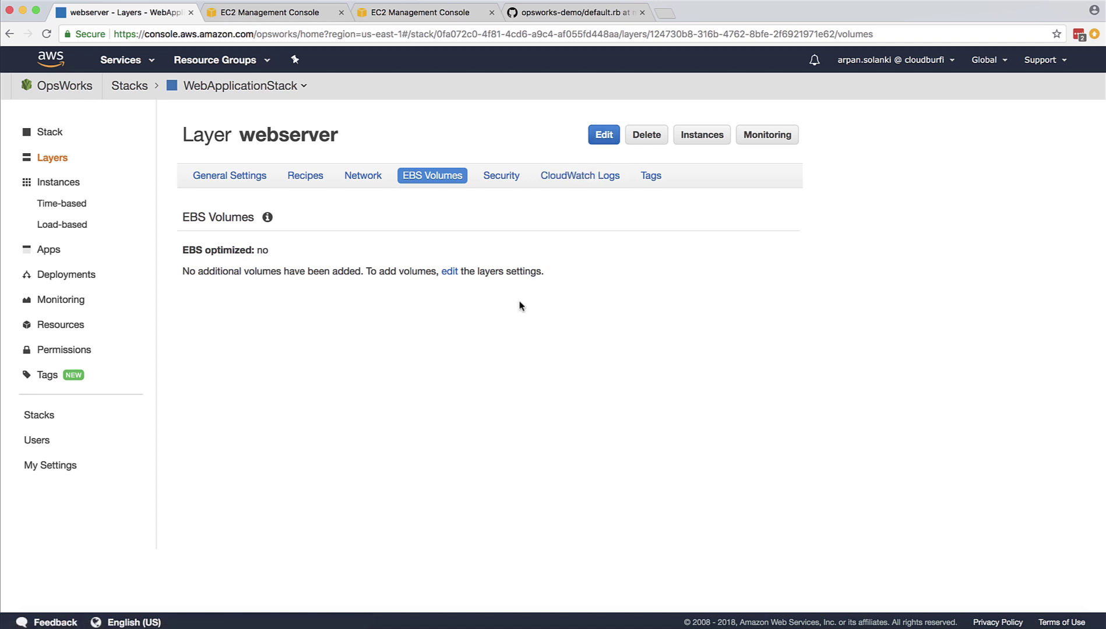
pyautogui.click(349, 181)
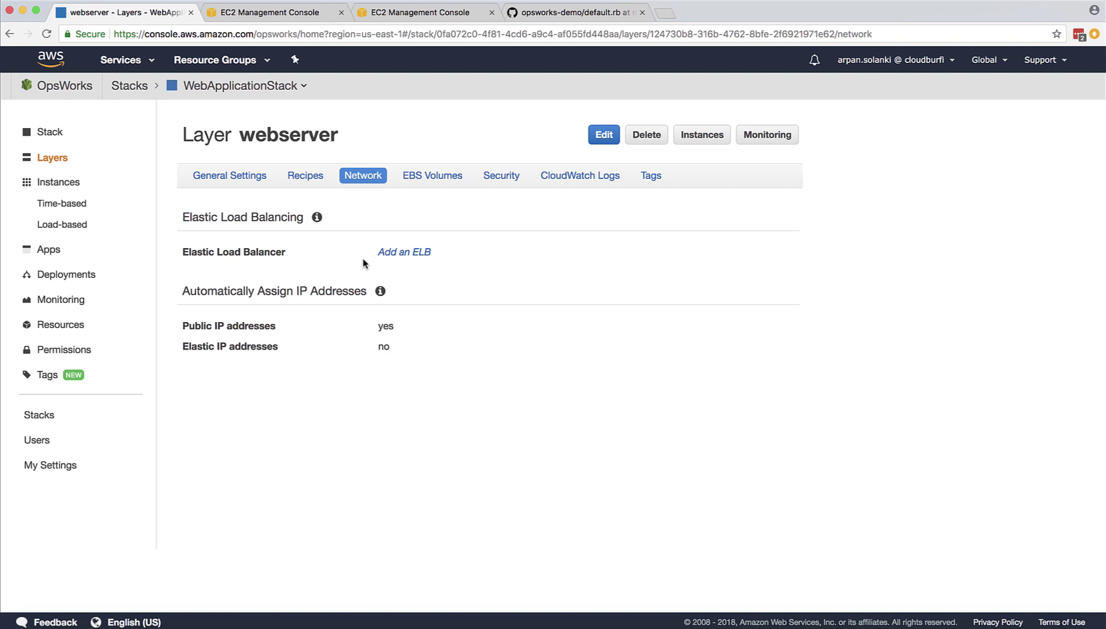
pyautogui.click(305, 180)
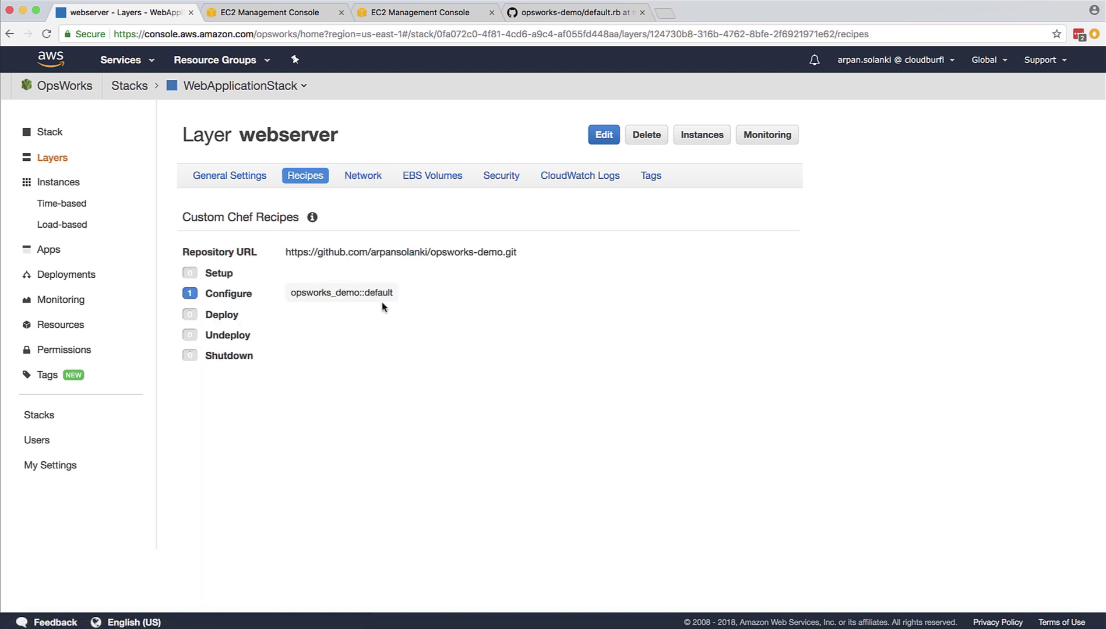
pyautogui.moveTo(392, 293); pyautogui.dragTo(292, 291)
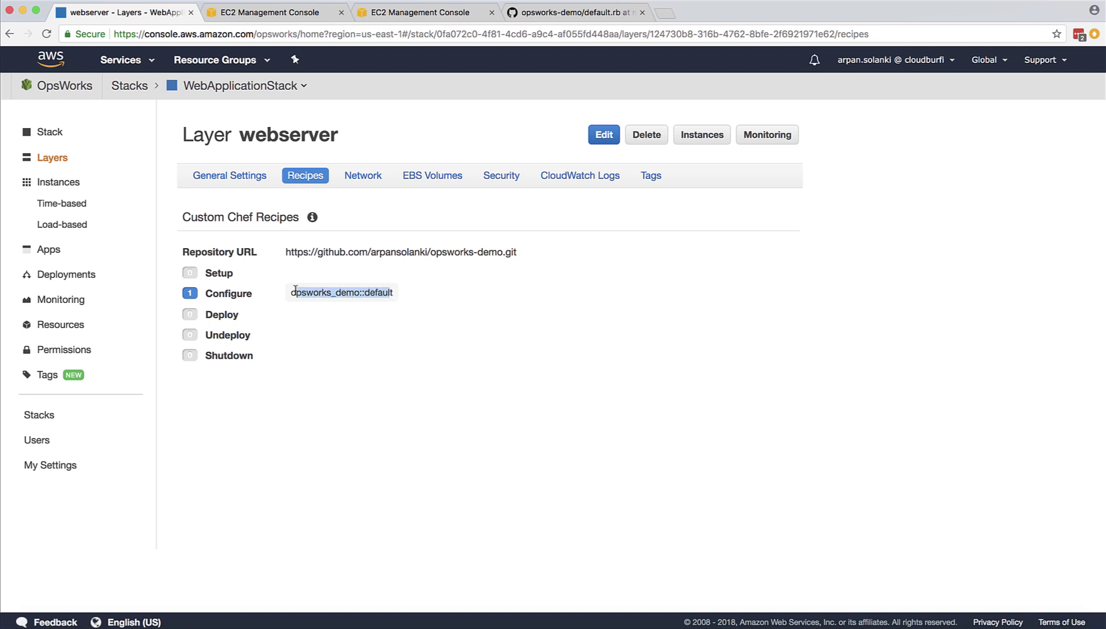
pyautogui.click(296, 290)
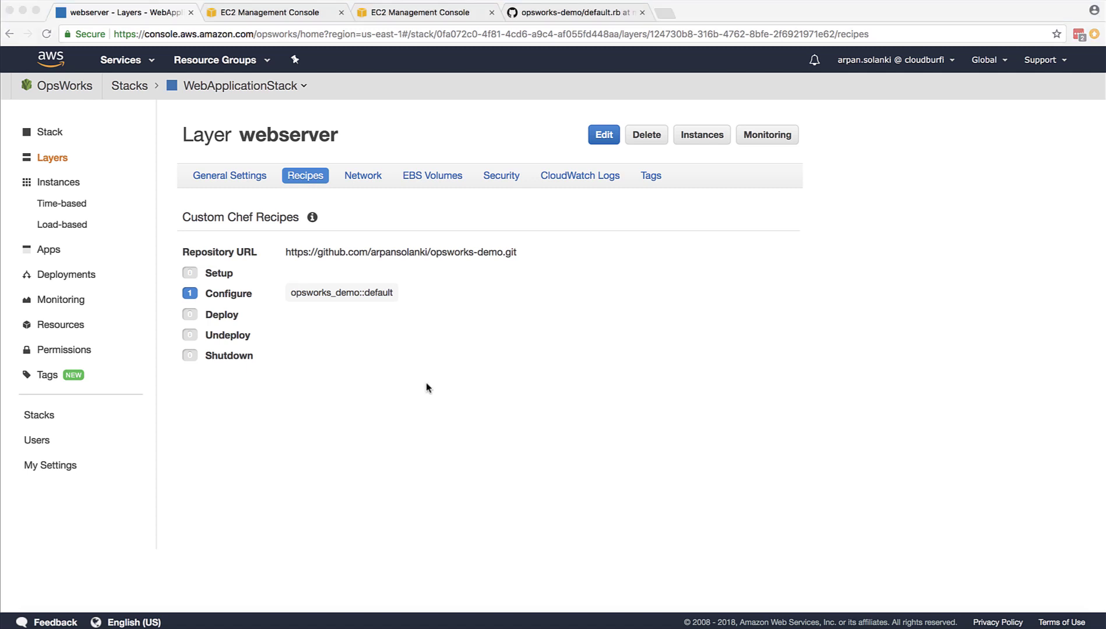
# - Begin a new instance in the webserver layer with hostname webserver1 and size t2.micro
pyautogui.click(54, 184)
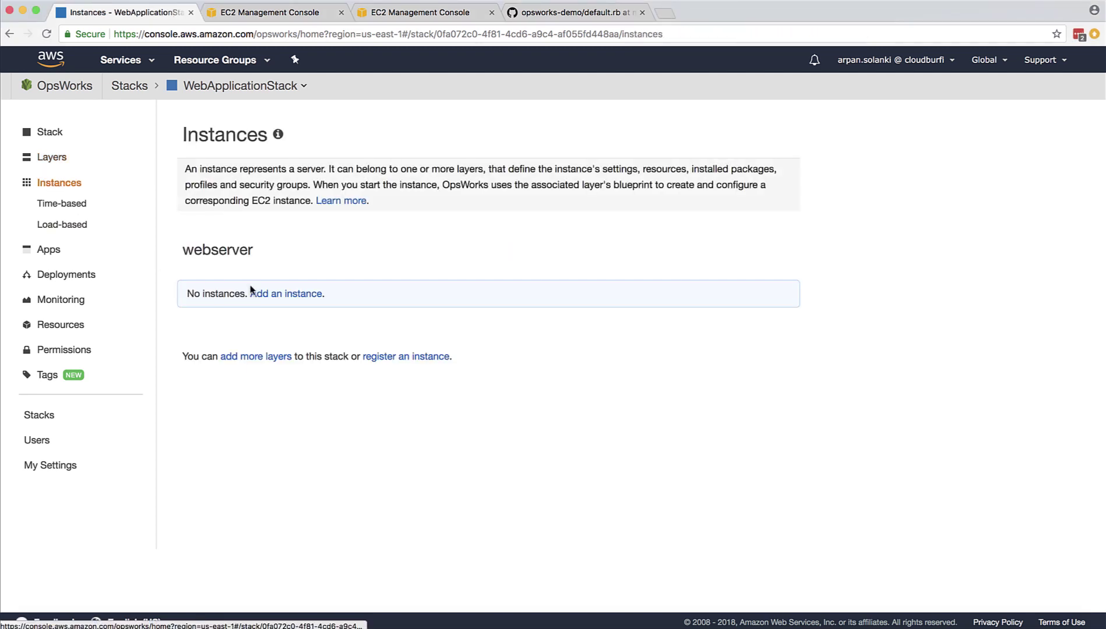
pyautogui.click(275, 296)
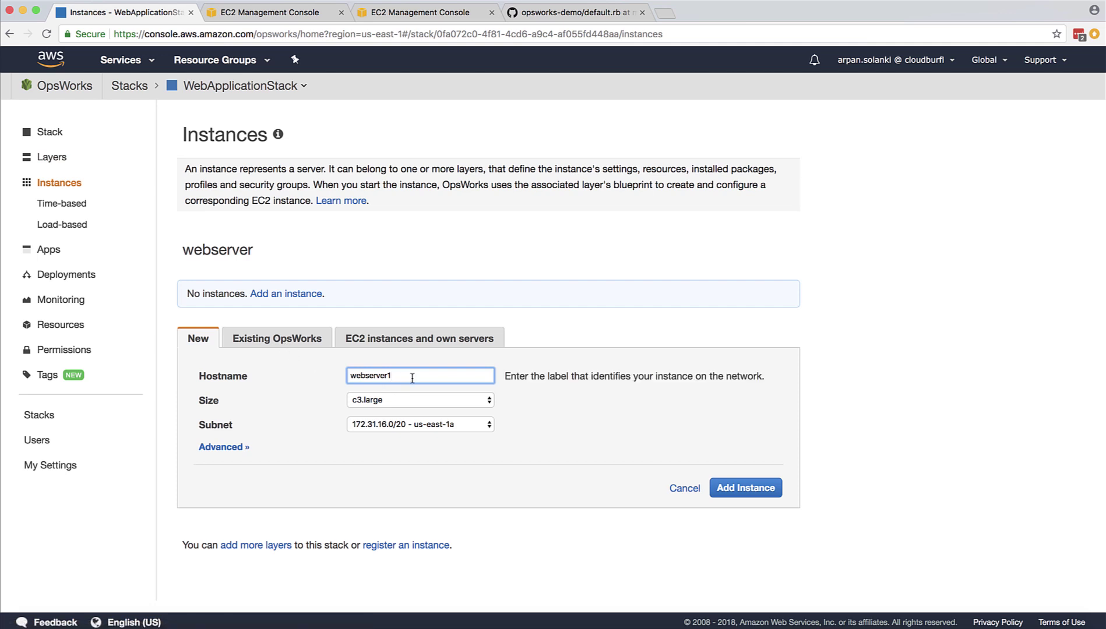
pyautogui.moveTo(412, 378); pyautogui.dragTo(335, 379)
pyautogui.click(370, 378)
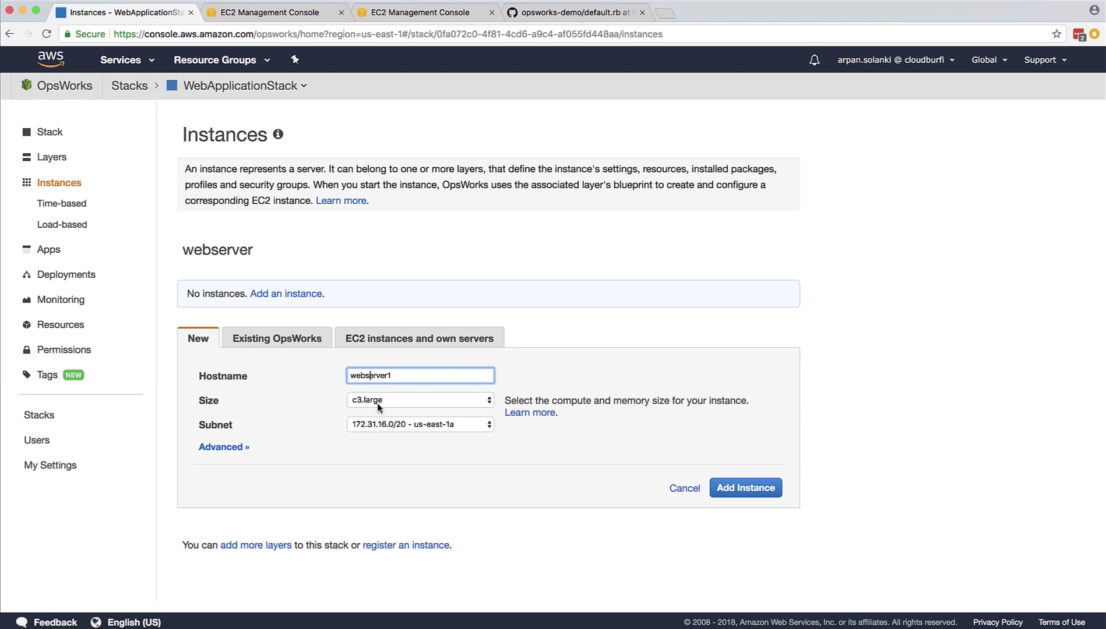
pyautogui.click(379, 402)
pyautogui.scroll(-15, 421, 403)
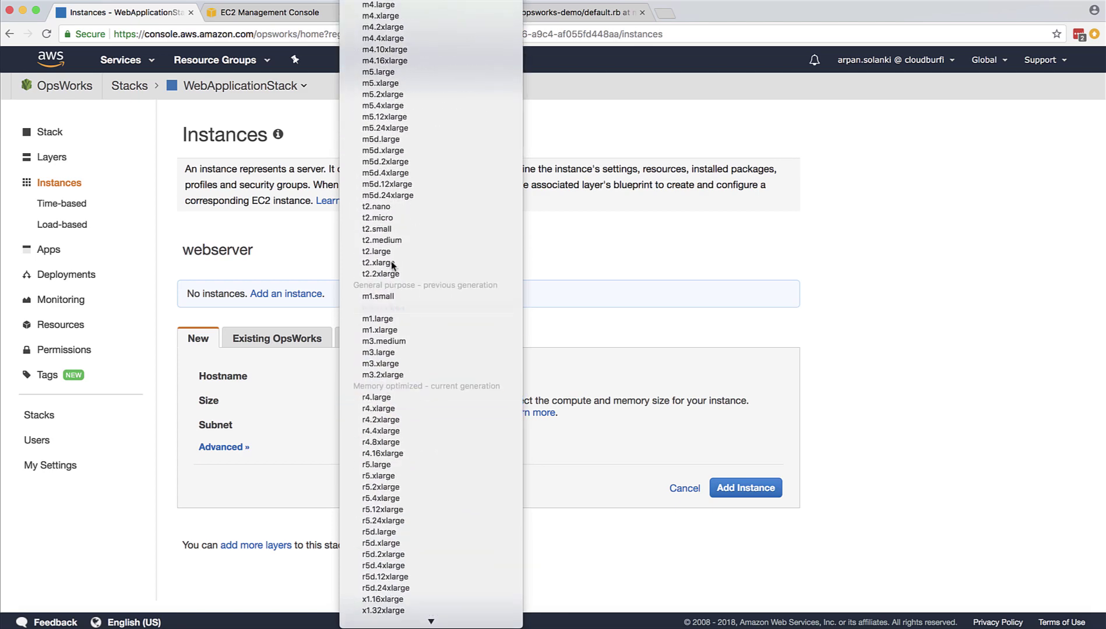
pyautogui.click(389, 219)
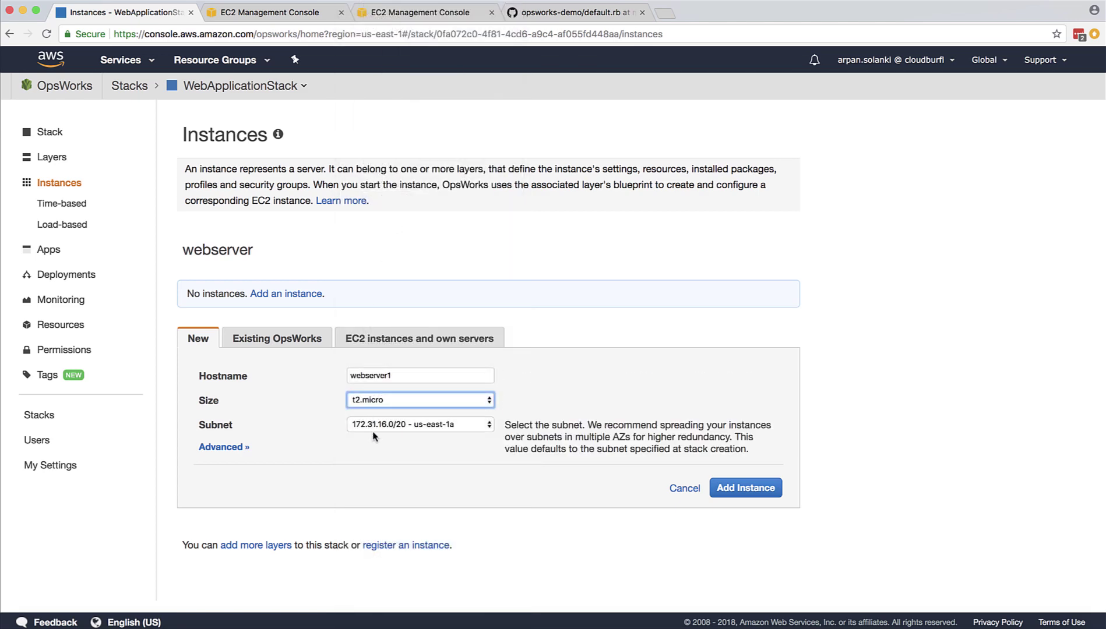
# - Check the advanced settings of webserver1, add it as a 24/7 instance and start it
pyautogui.click(220, 449)
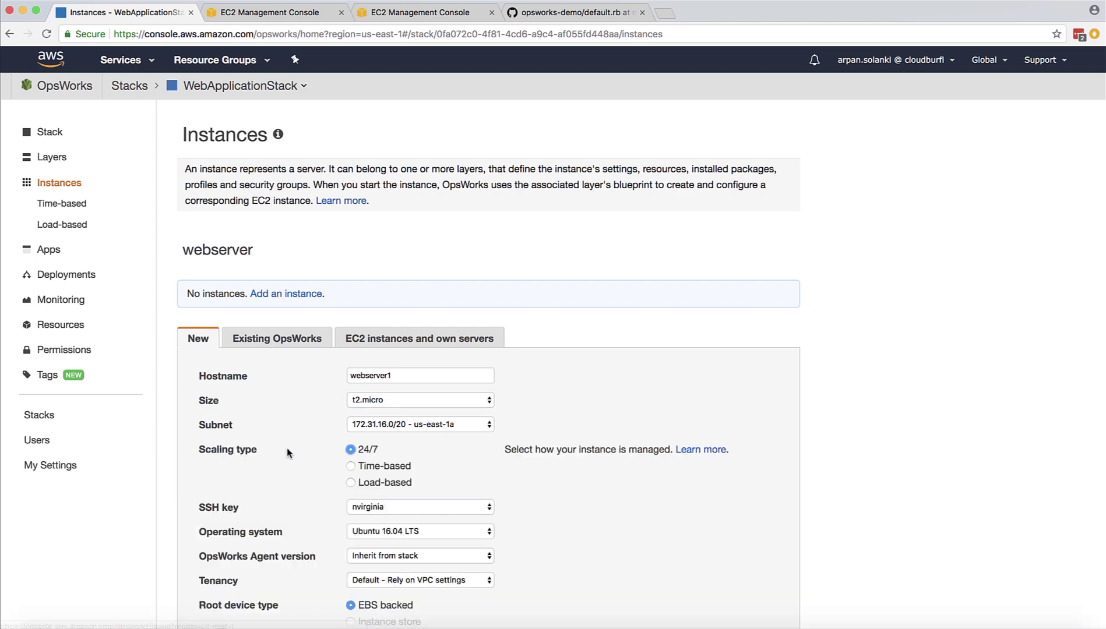
pyautogui.scroll(-5, 287, 453)
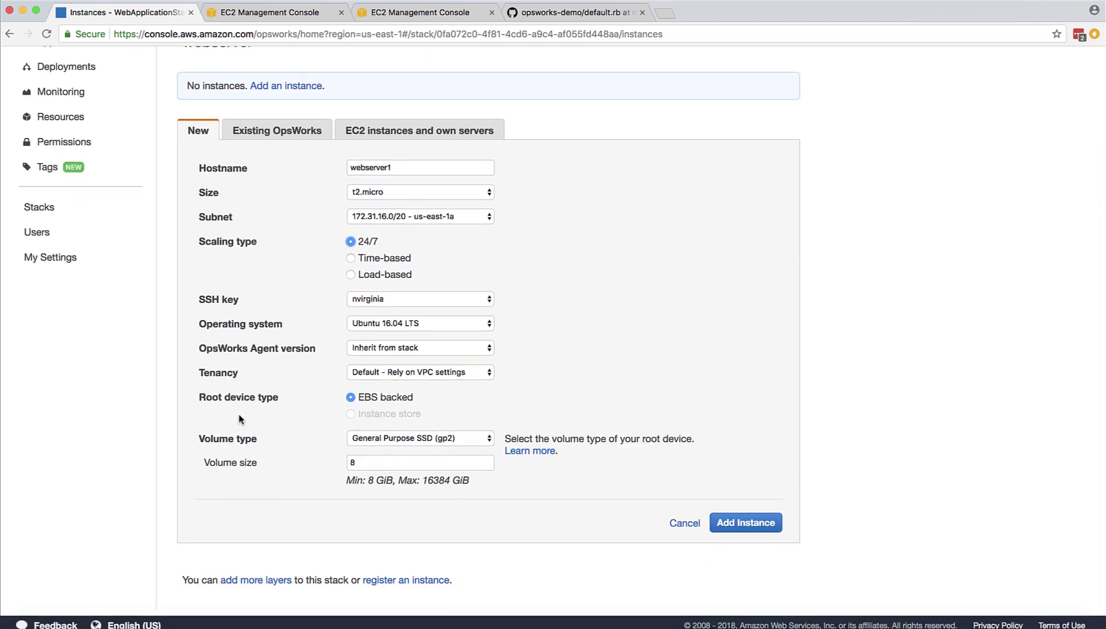
pyautogui.scroll(3, 321, 314)
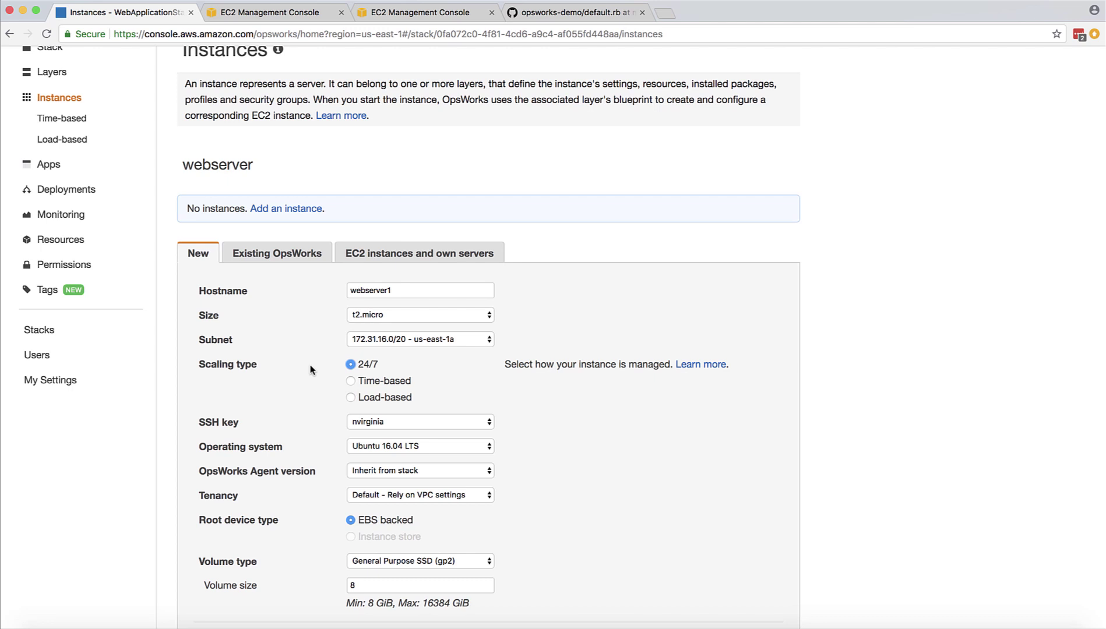
pyautogui.scroll(-3, 313, 396)
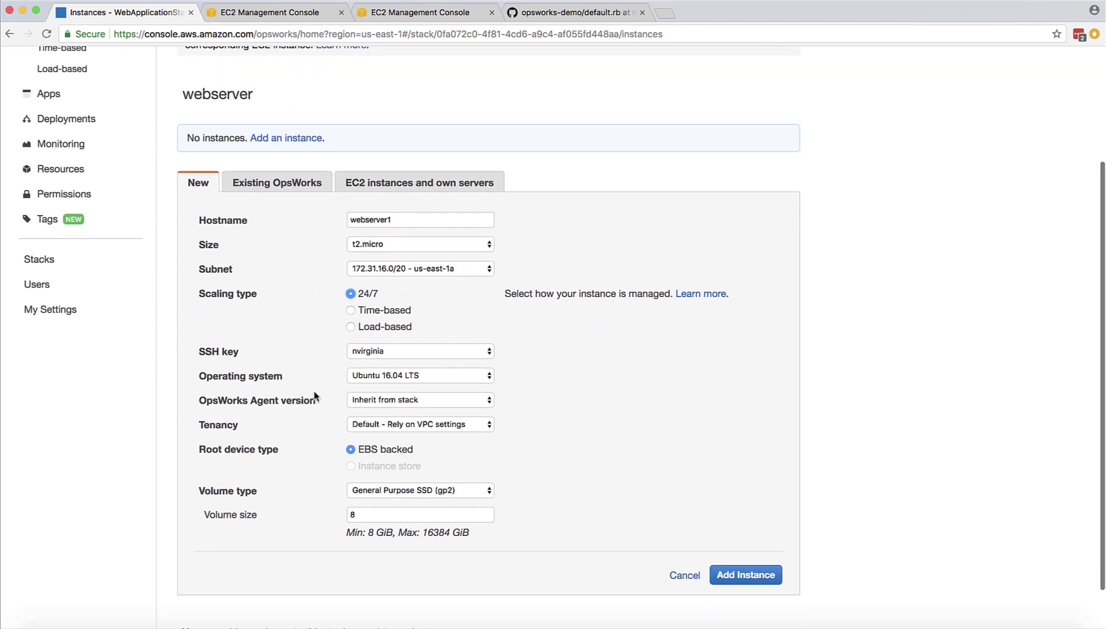
pyautogui.scroll(-2, 314, 397)
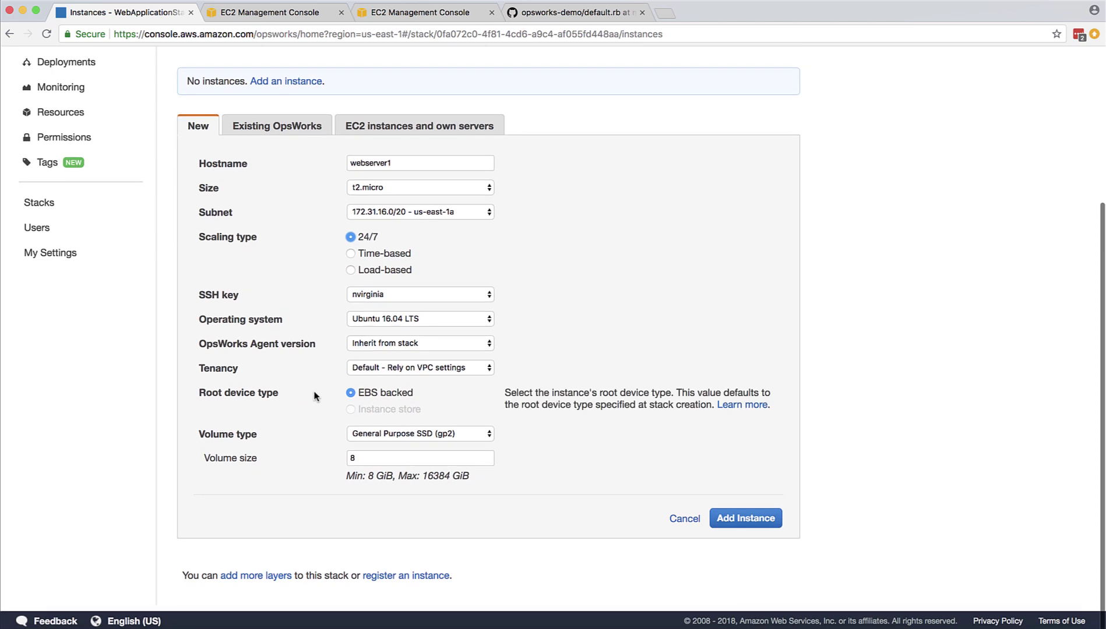
pyautogui.click(744, 521)
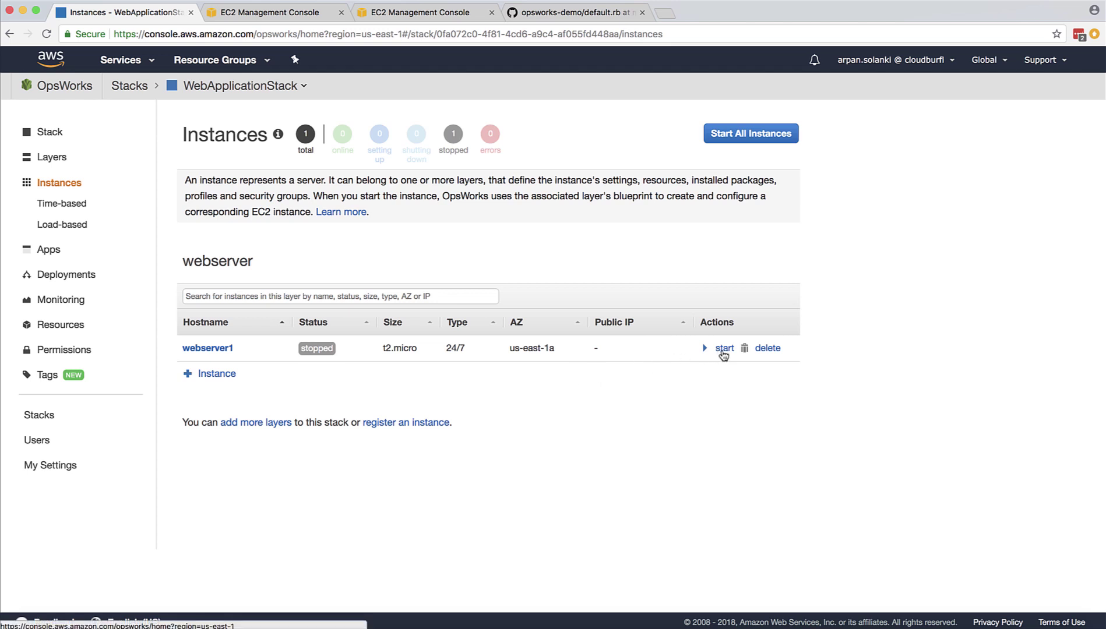
pyautogui.click(724, 349)
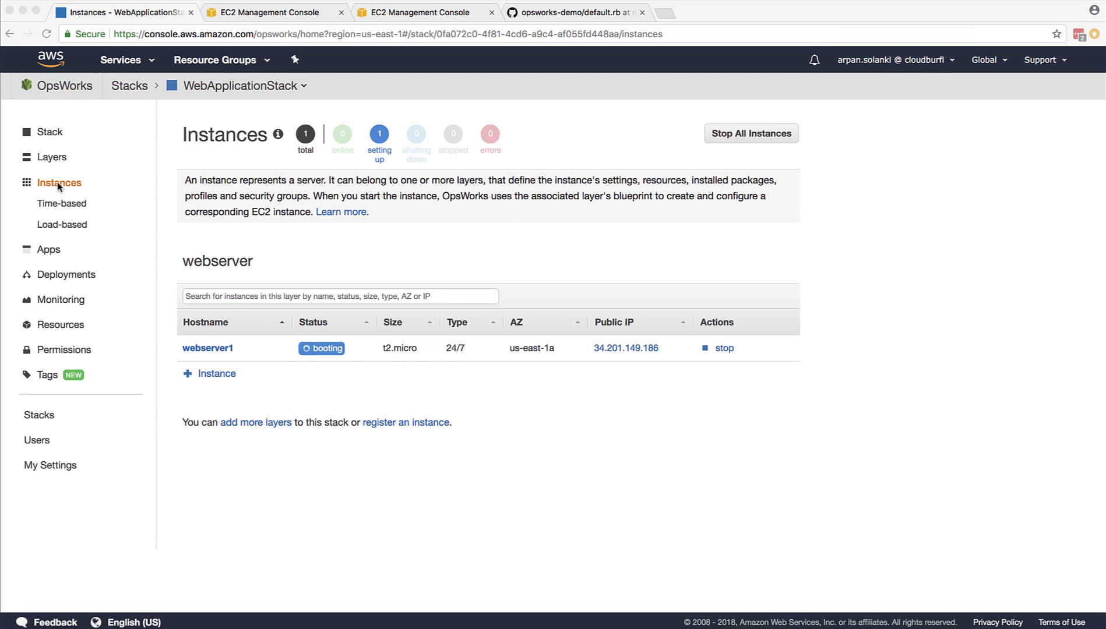
# - Begin a second new instance in the webserver layer, keeping hostname webserver2 and size c3.large
pyautogui.click(60, 215)
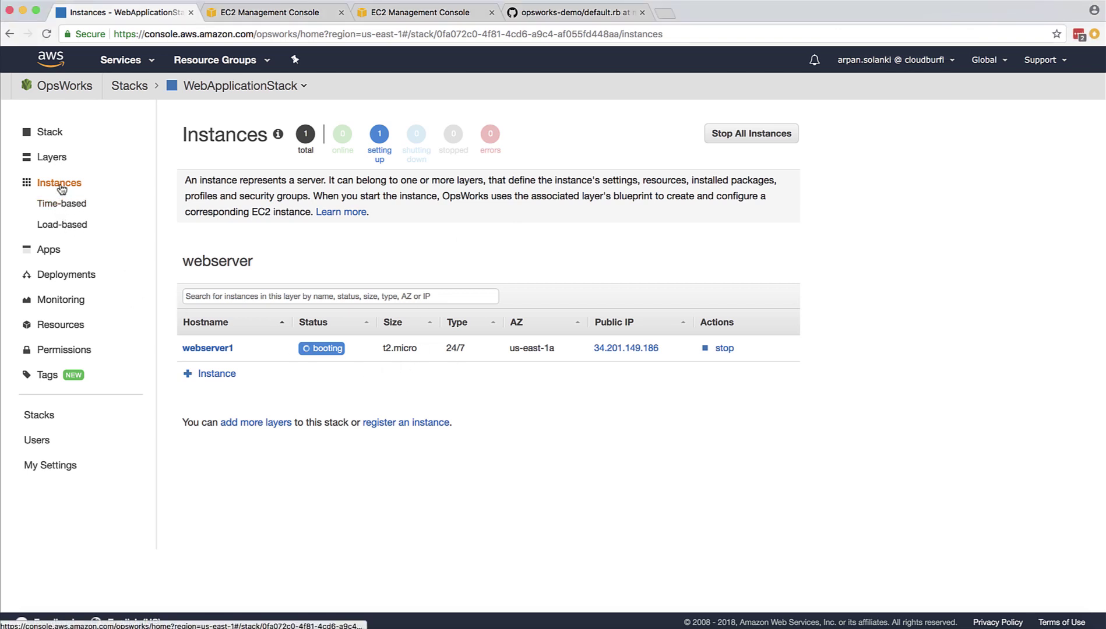
pyautogui.click(216, 376)
pyautogui.click(422, 442)
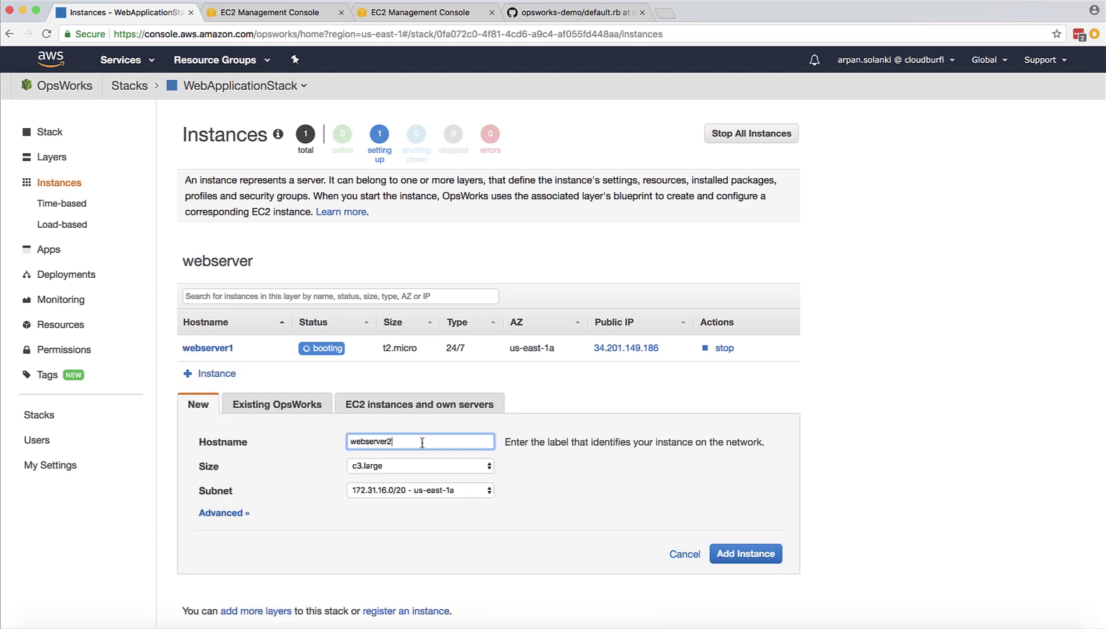
pyautogui.moveTo(348, 442); pyautogui.dragTo(394, 442)
pyautogui.click(380, 442)
pyautogui.click(368, 472)
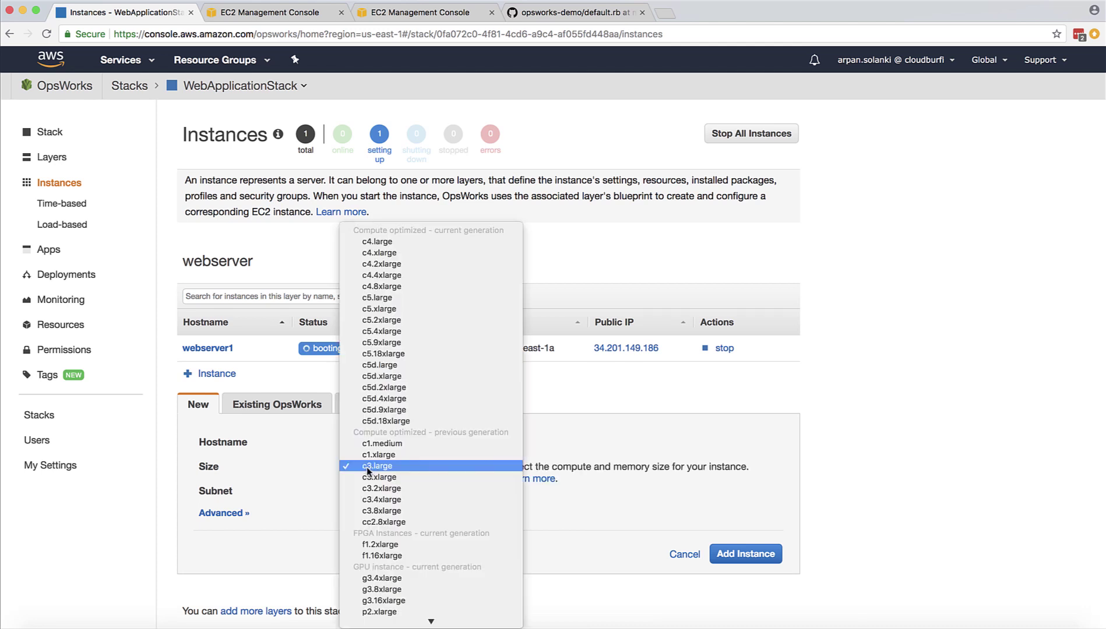
pyautogui.scroll(-3, 373, 460)
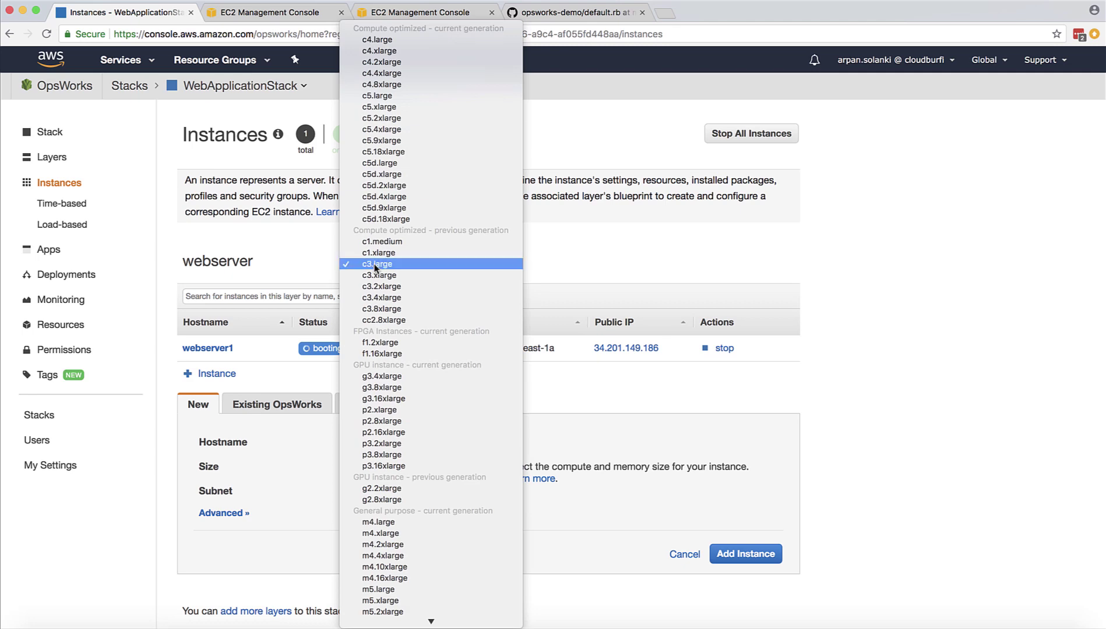
pyautogui.click(376, 267)
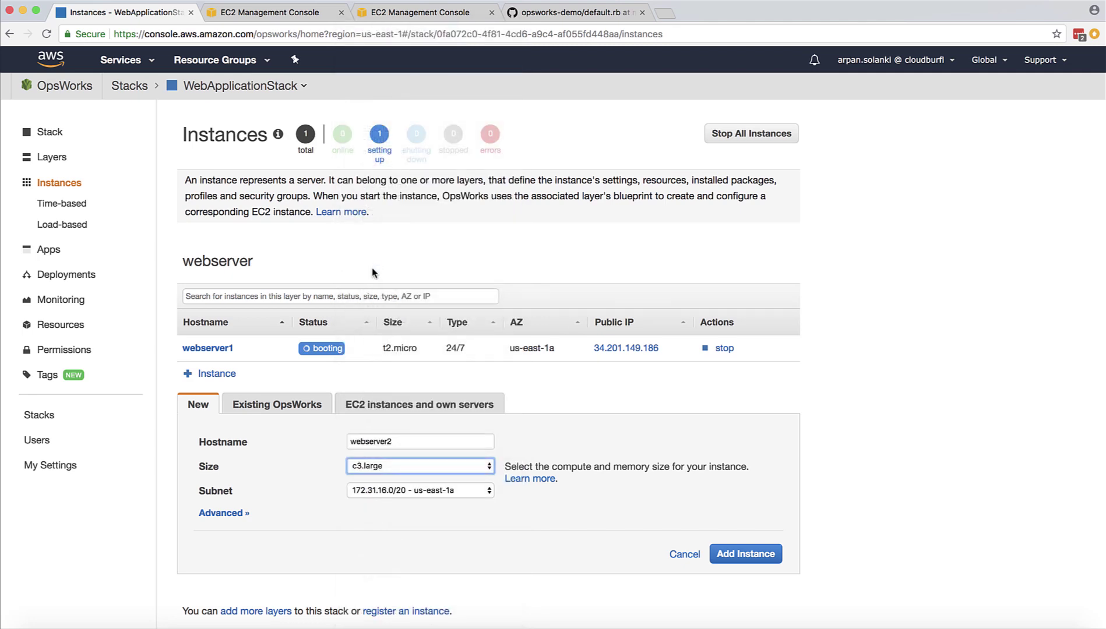
# - Show the advanced settings of the webserver2 instance and set its scaling type to Time-based
pyautogui.click(225, 513)
pyautogui.scroll(-4, 352, 440)
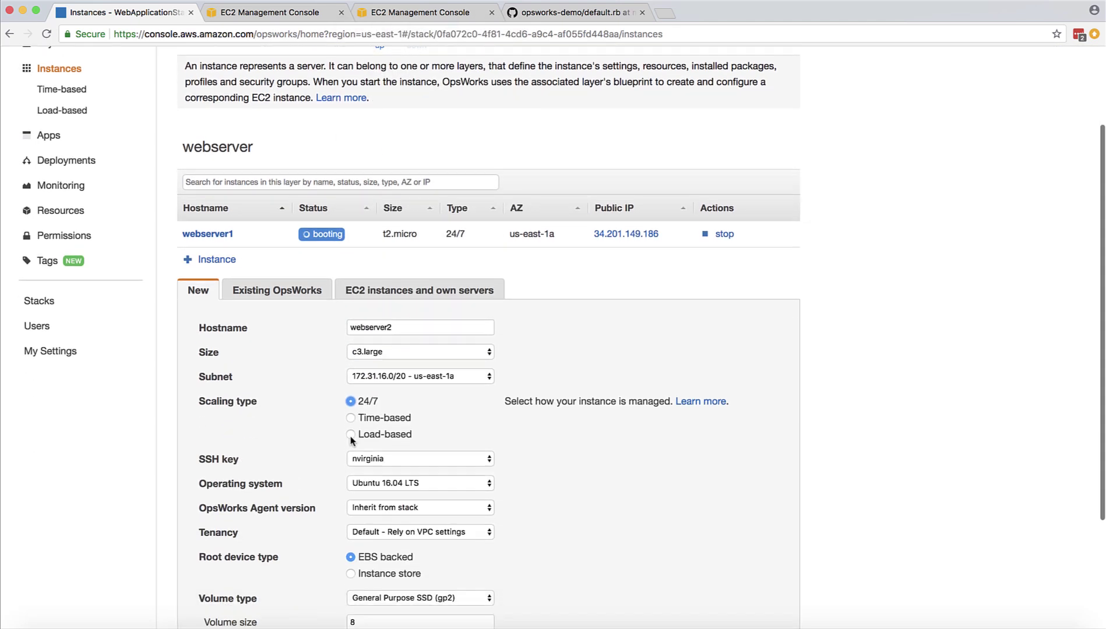
pyautogui.click(350, 387)
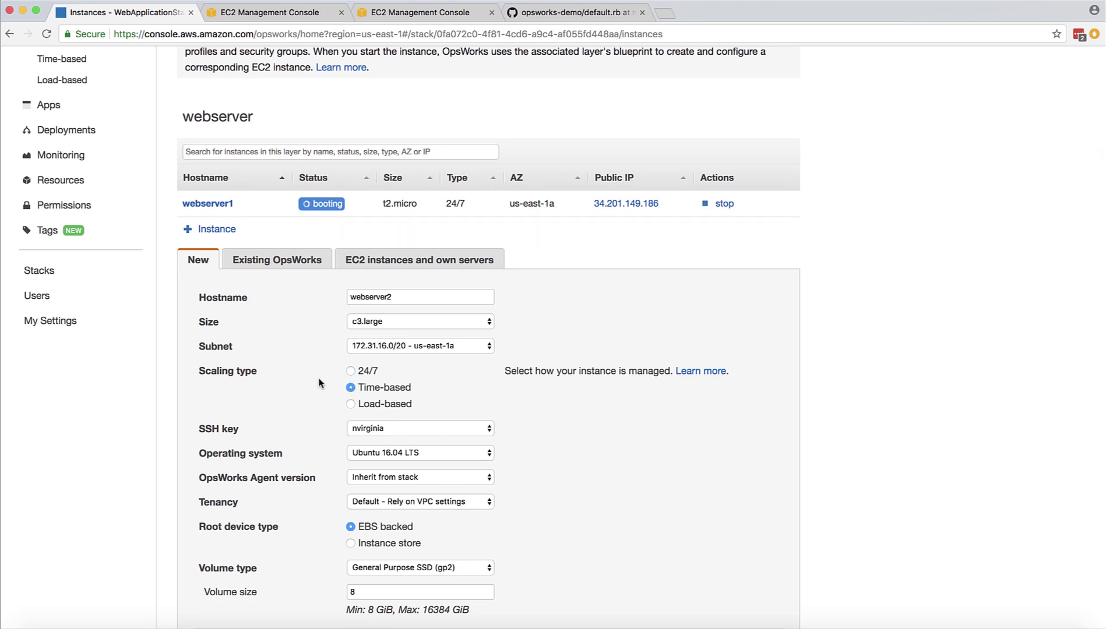
# - Add the time-based webserver2 instance to the webserver layer
pyautogui.scroll(-5, 320, 383)
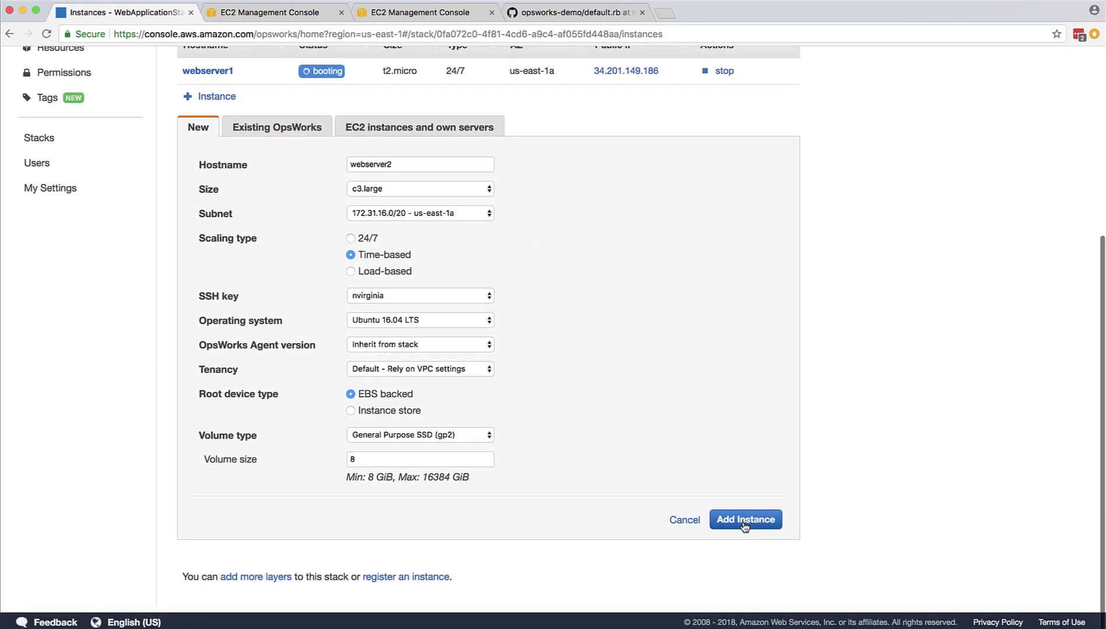
pyautogui.click(744, 526)
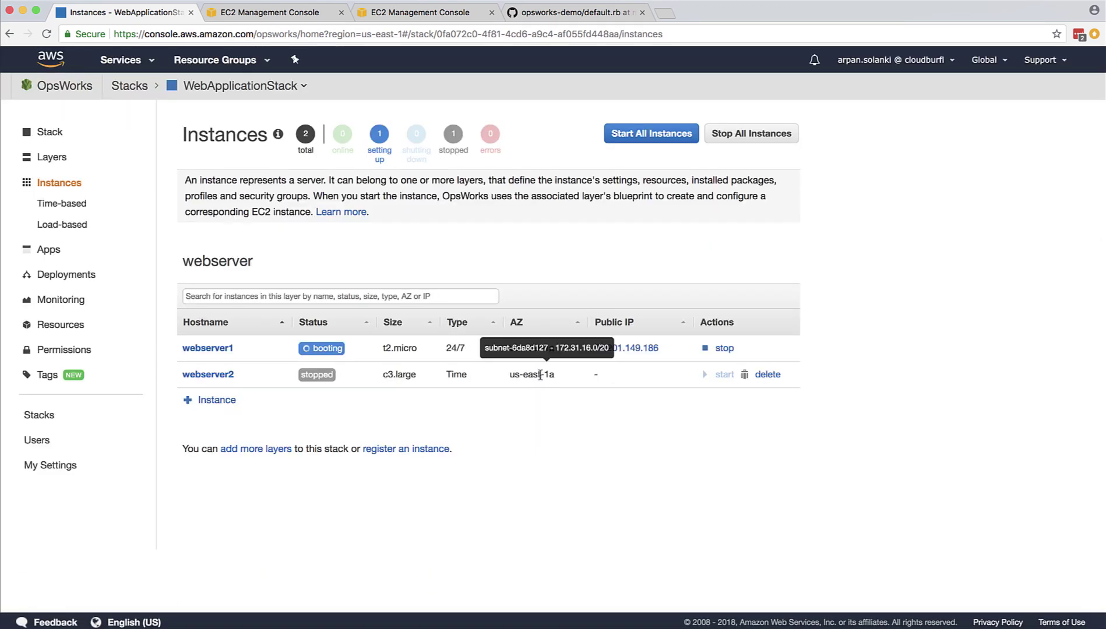
# - Add a third instance to the webserver layer with hostname webserver3, size c3.large and Load-based scaling
pyautogui.click(219, 401)
pyautogui.click(362, 472)
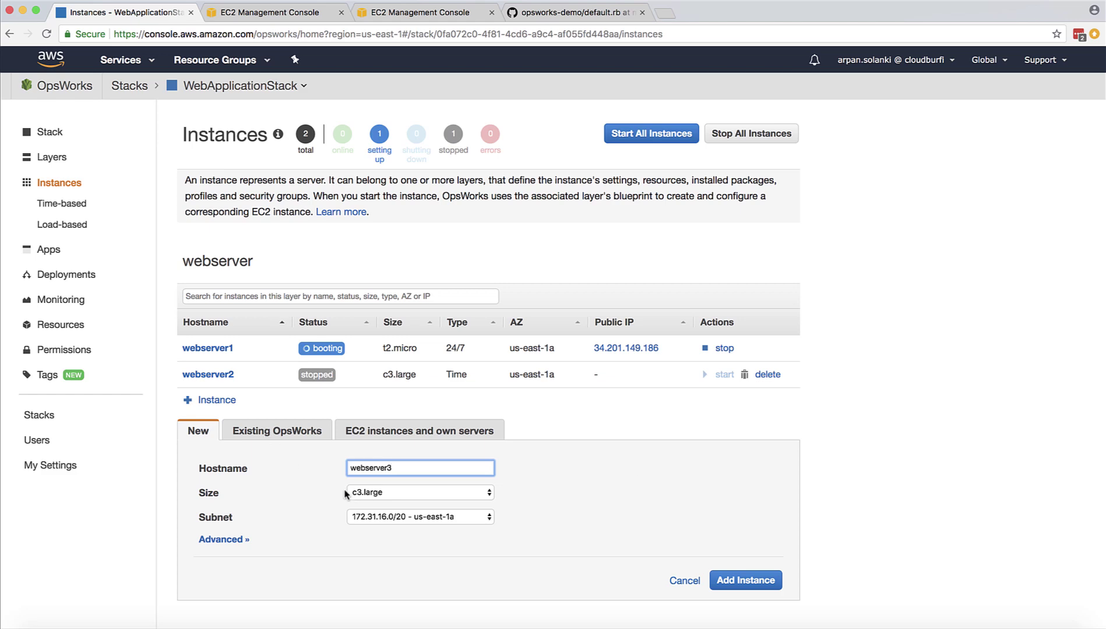
pyautogui.click(236, 540)
pyautogui.scroll(-2, 322, 539)
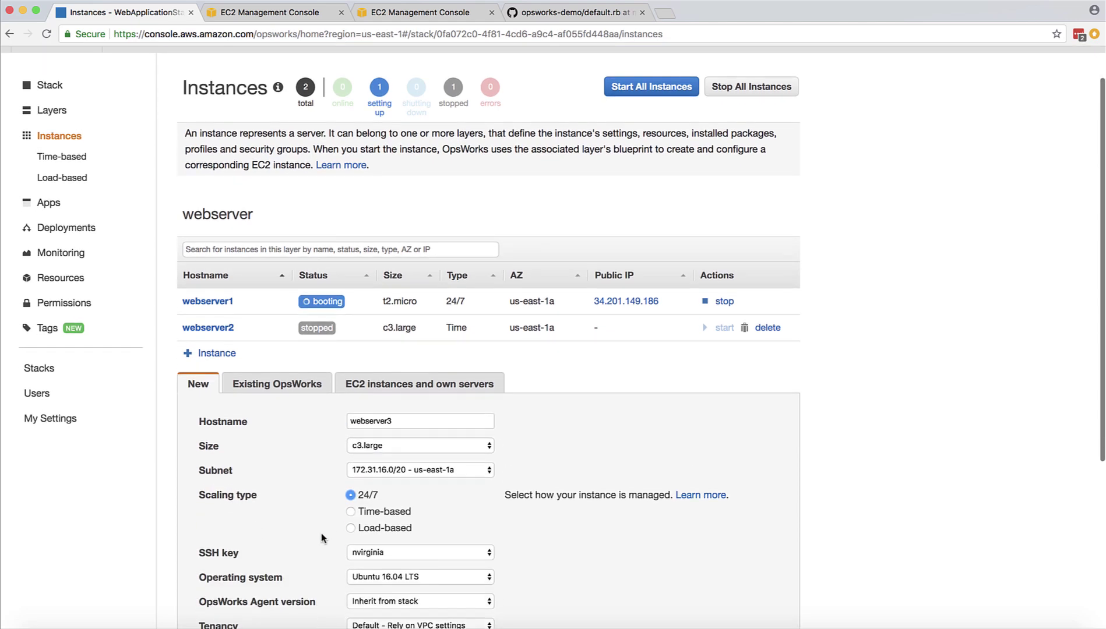
pyautogui.click(350, 522)
pyautogui.scroll(-6, 607, 558)
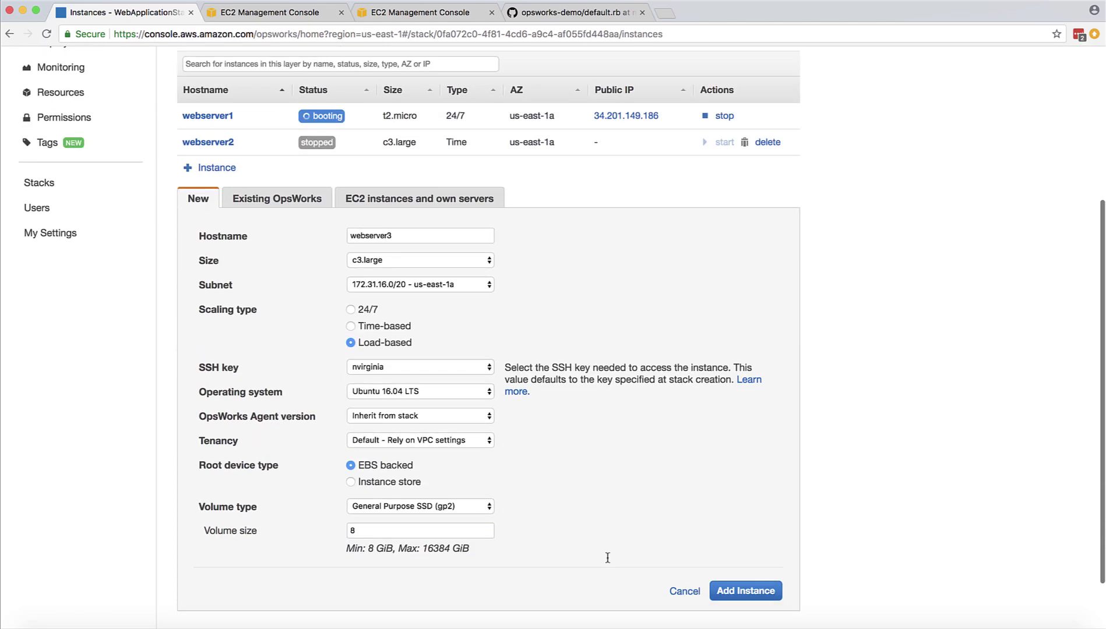
pyautogui.click(737, 522)
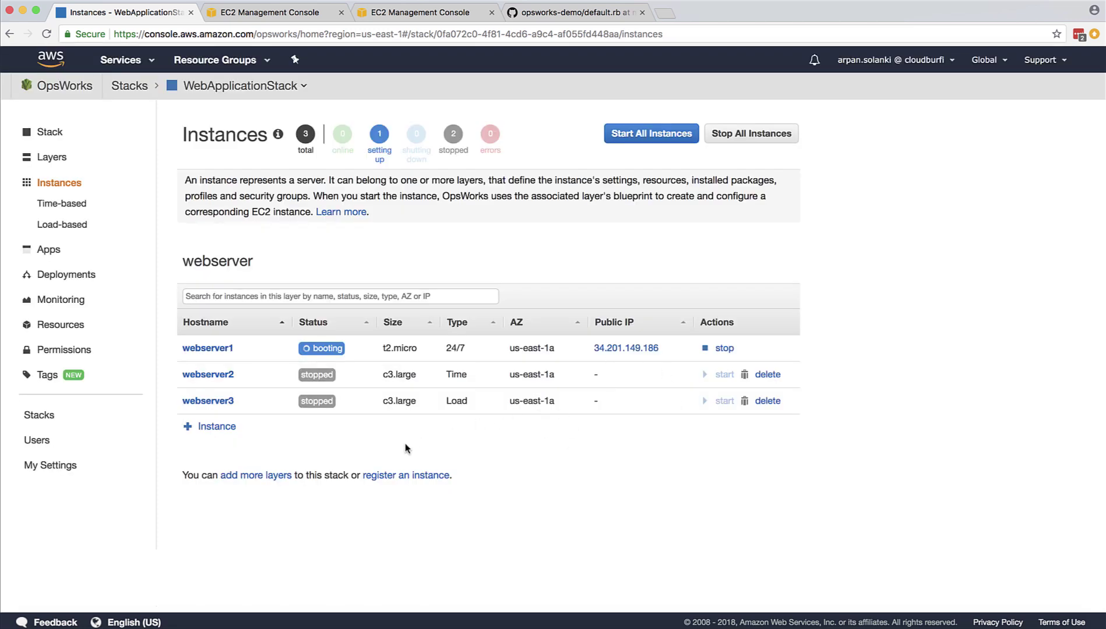
# - Open the time-based configuration of webserver2 and schedule it to run every day from 2am to 5am UTC
pyautogui.click(219, 375)
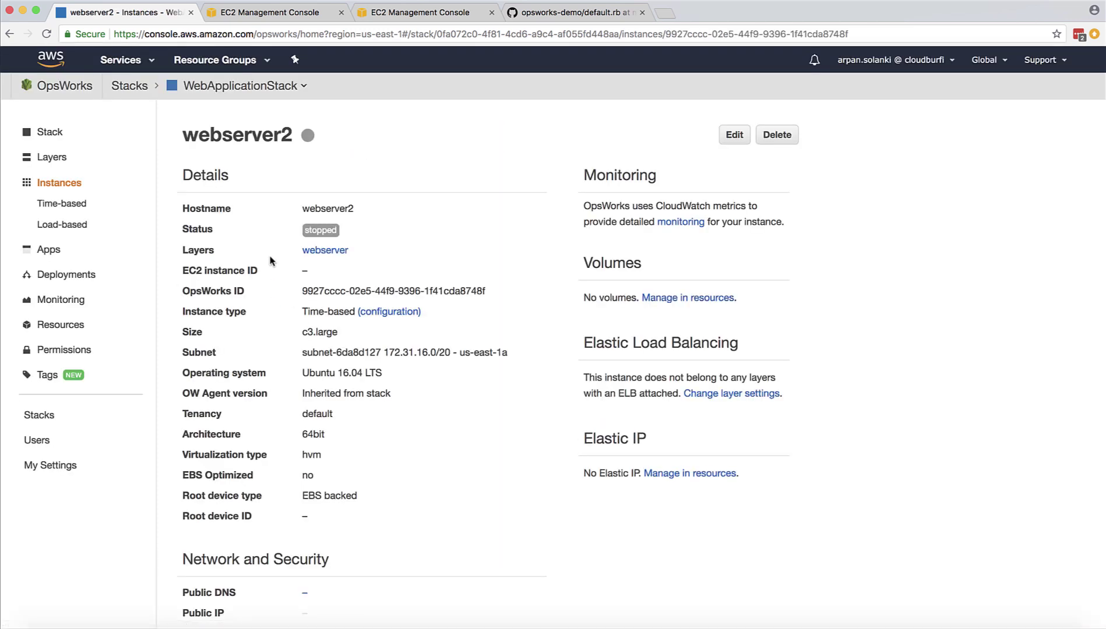
pyautogui.click(380, 313)
pyautogui.click(402, 284)
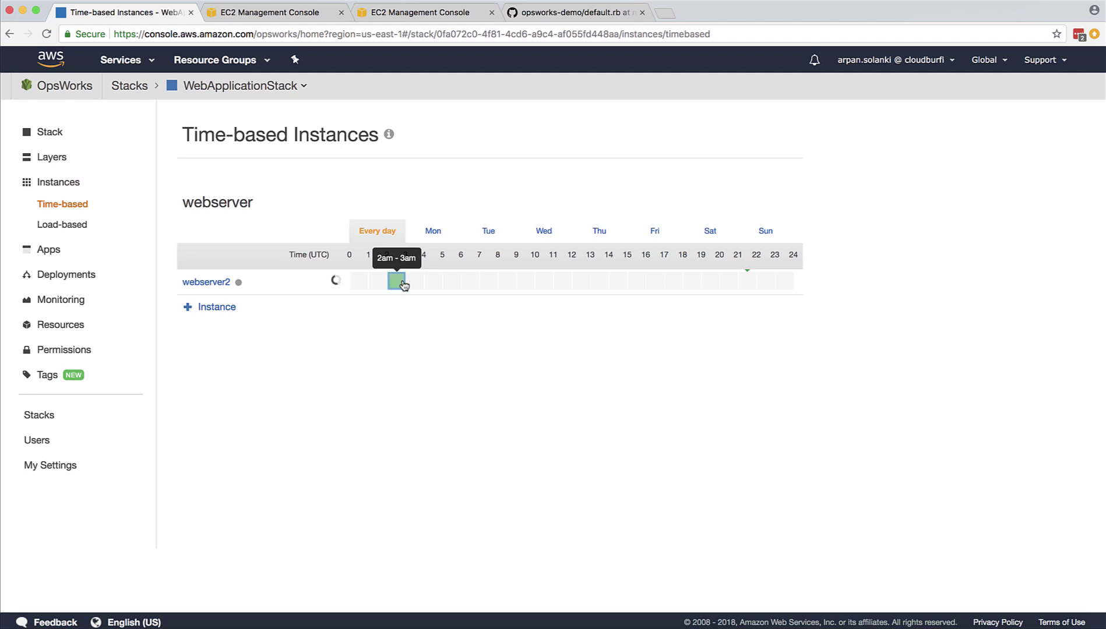
pyautogui.click(415, 283)
pyautogui.click(433, 282)
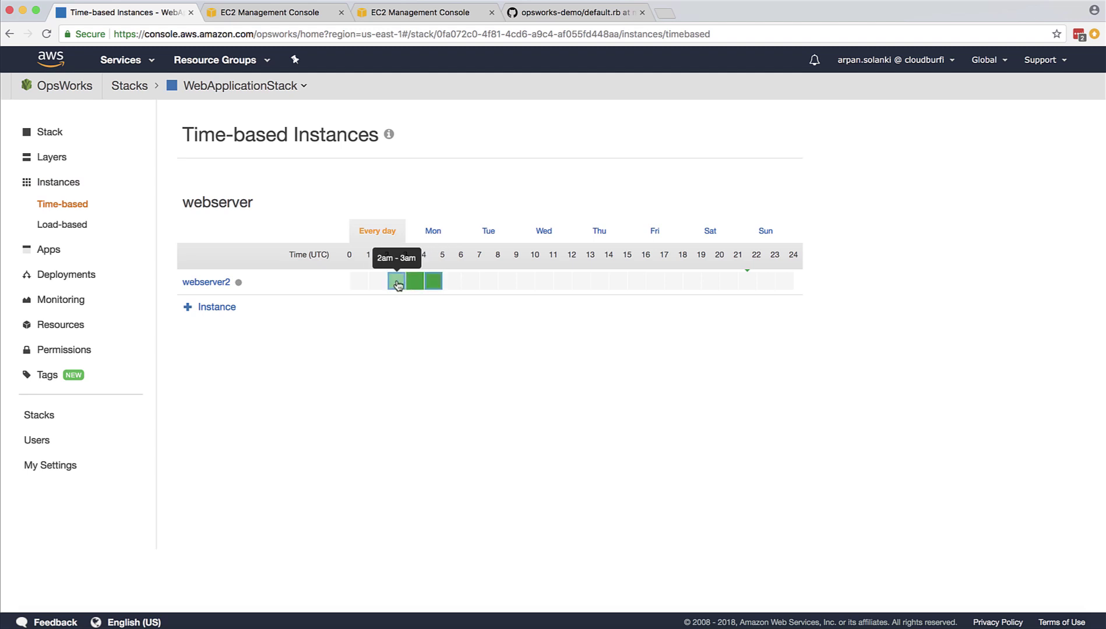
# - Clear the three scheduled hours between 2am and 5am from the daily schedule of webserver2
pyautogui.click(397, 284)
pyautogui.click(415, 283)
pyautogui.click(434, 284)
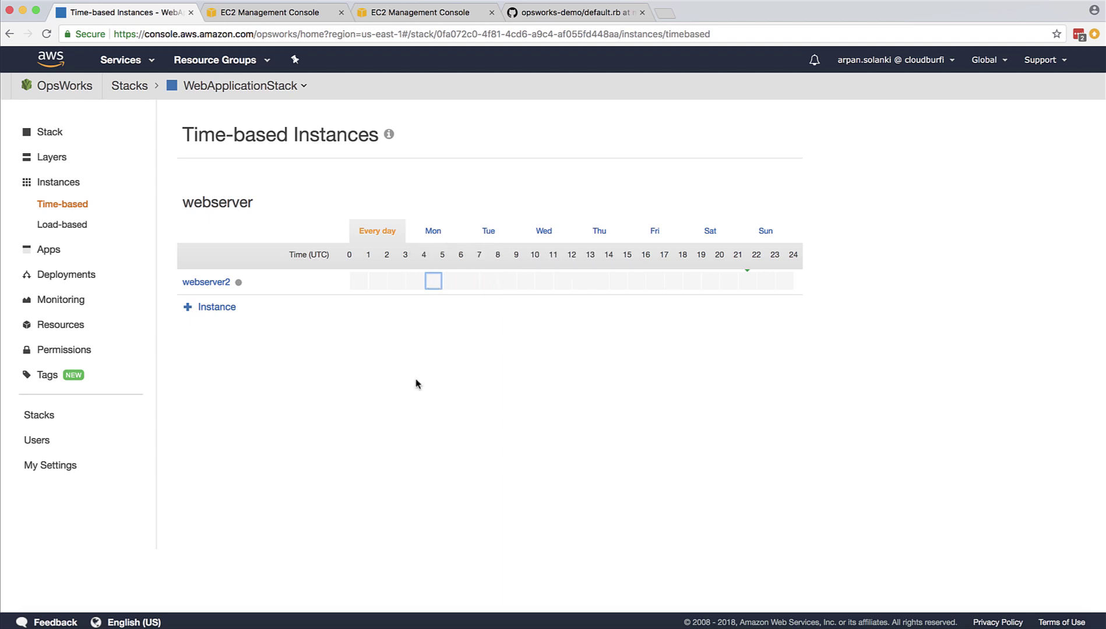
# - Show the load-based instances, check the details of webserver3 and open its load-based configuration
pyautogui.click(66, 225)
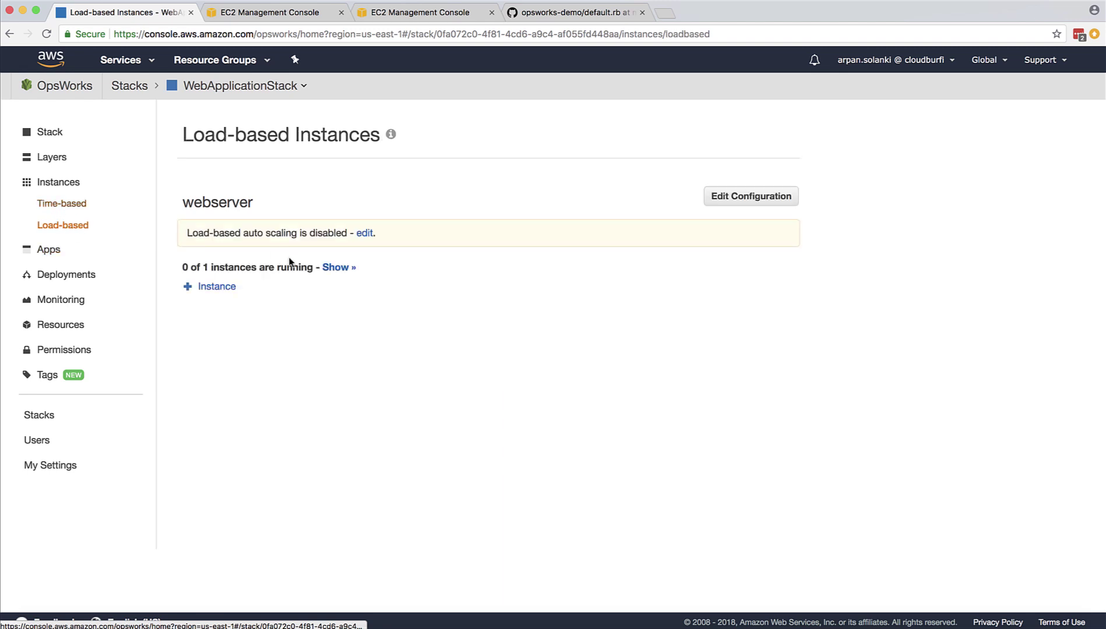
pyautogui.click(333, 267)
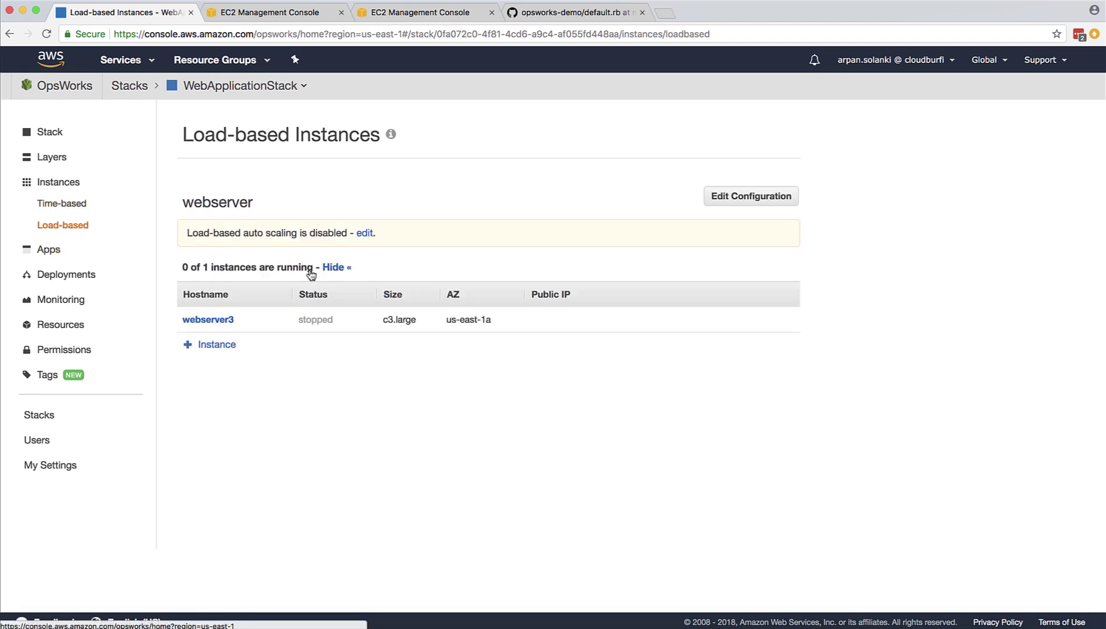
pyautogui.click(209, 320)
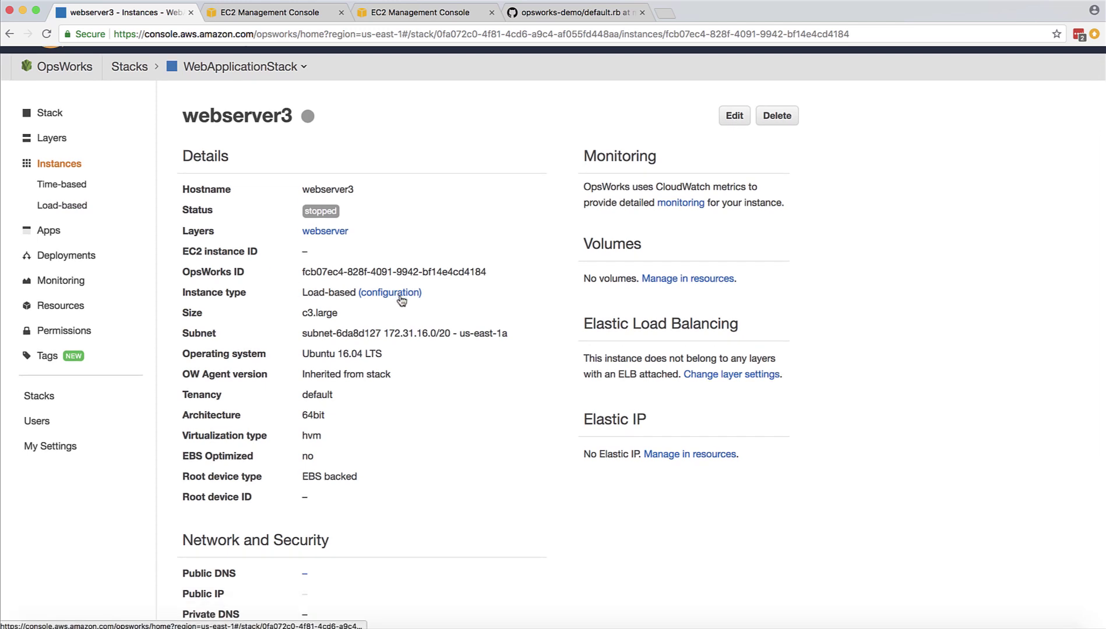
pyautogui.click(398, 311)
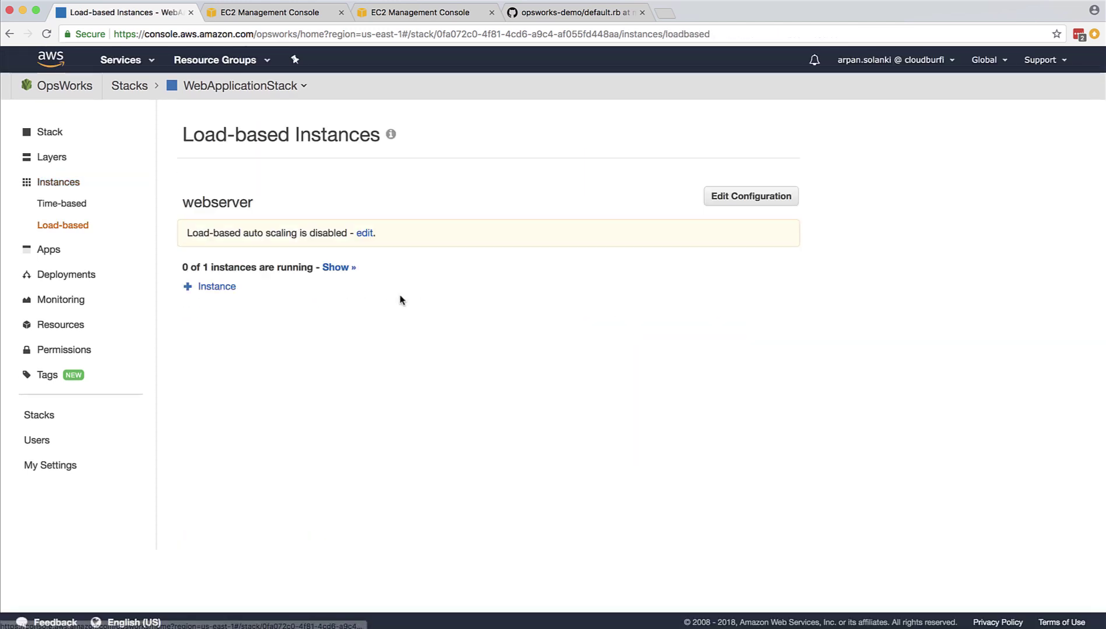
# - Switch on load-based scaling for the webserver layer to review its thresholds and scaling parameters, and discard the configuration
pyautogui.click(364, 235)
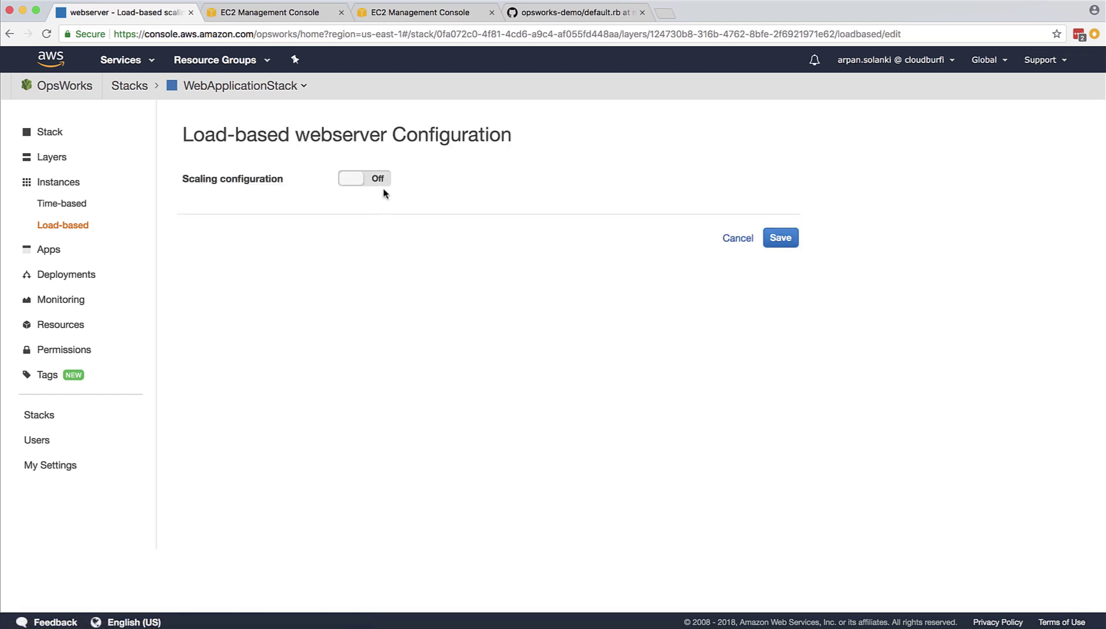
pyautogui.click(380, 184)
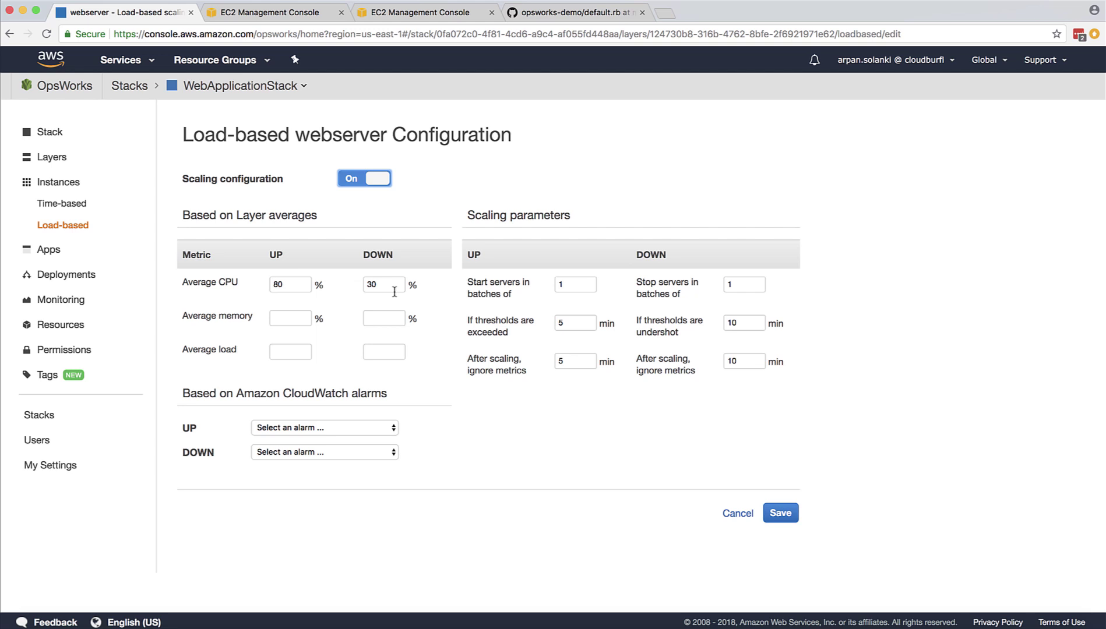
pyautogui.click(736, 514)
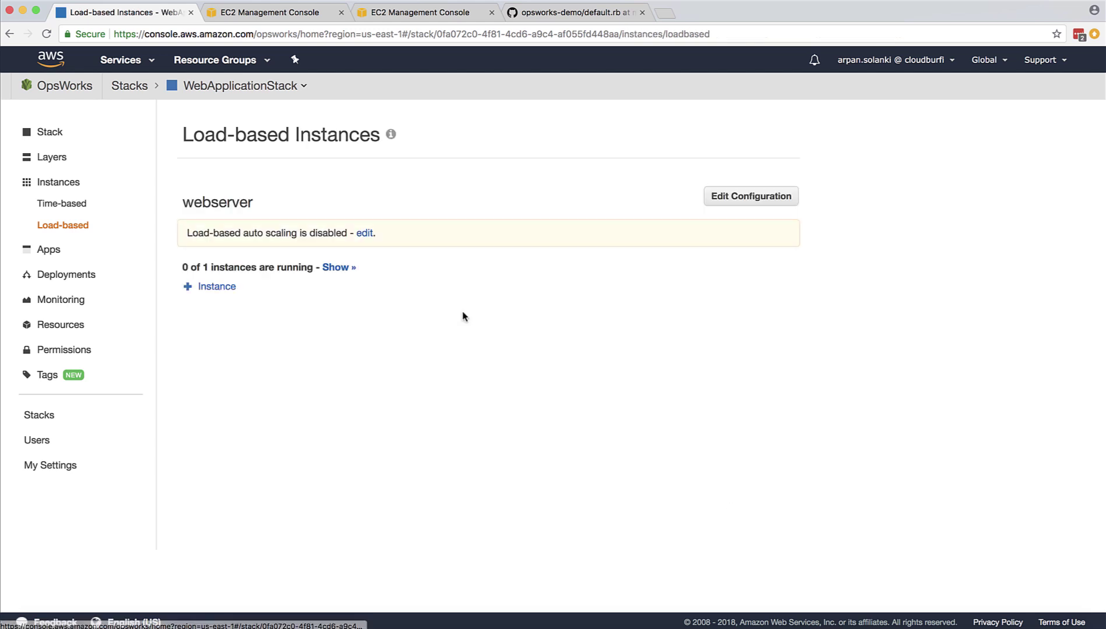
# - Delete the webserver2 and webserver3 instances from the stack's instance list
pyautogui.click(57, 189)
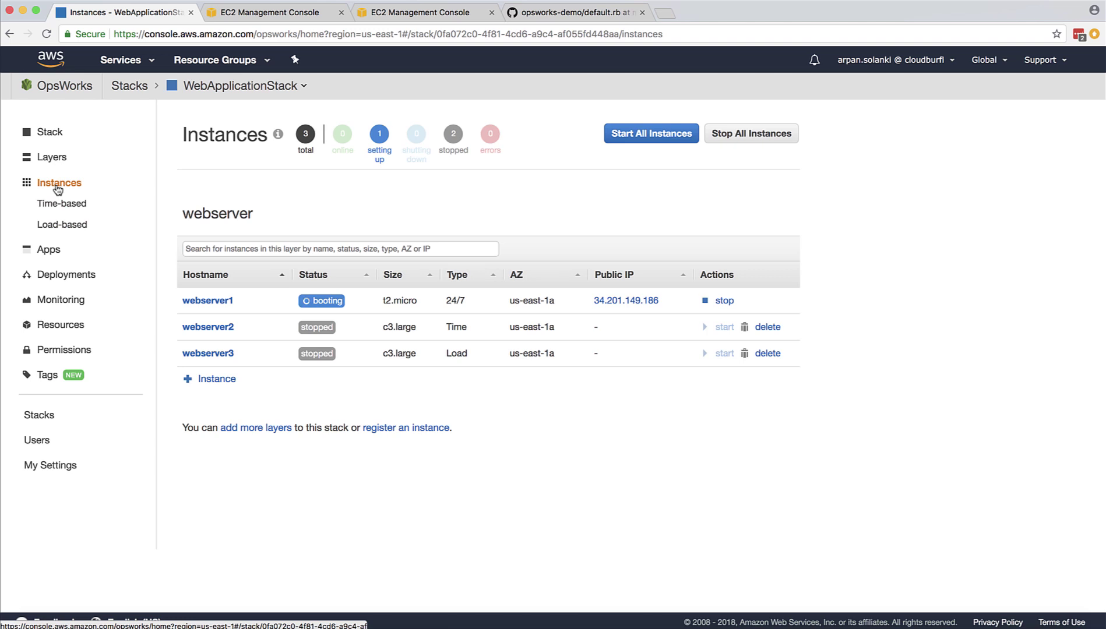
pyautogui.click(767, 327)
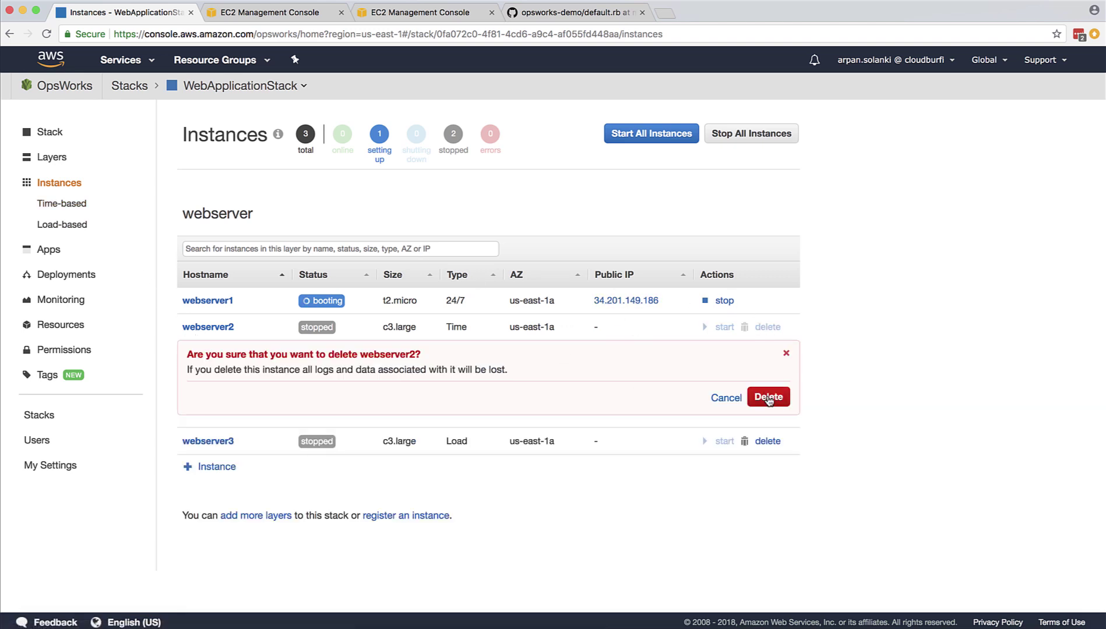
pyautogui.click(768, 398)
pyautogui.click(768, 327)
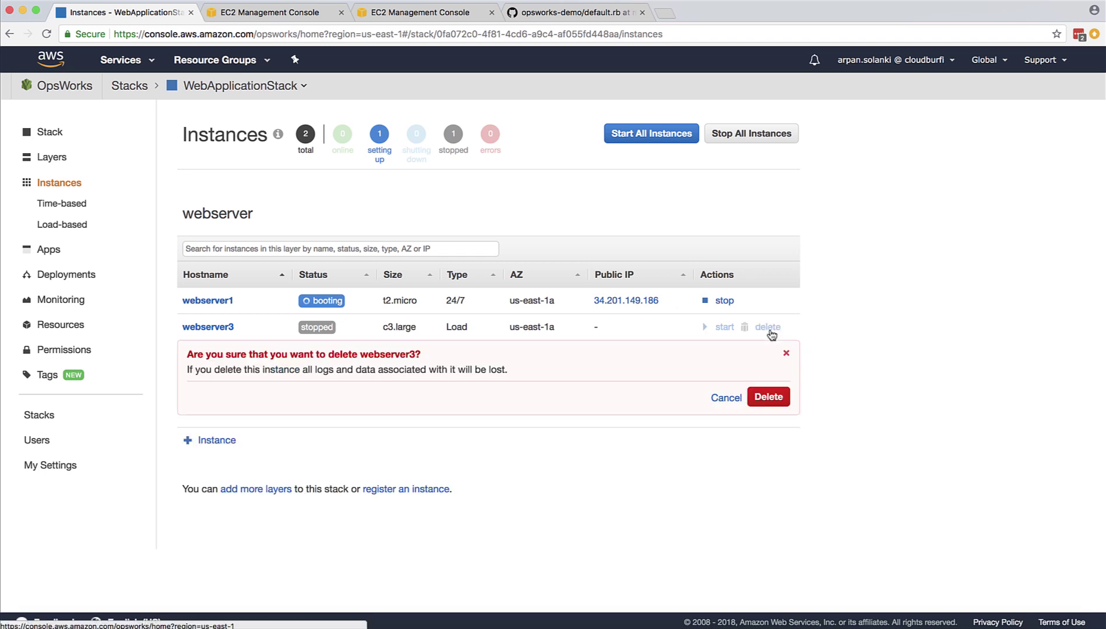
pyautogui.click(768, 396)
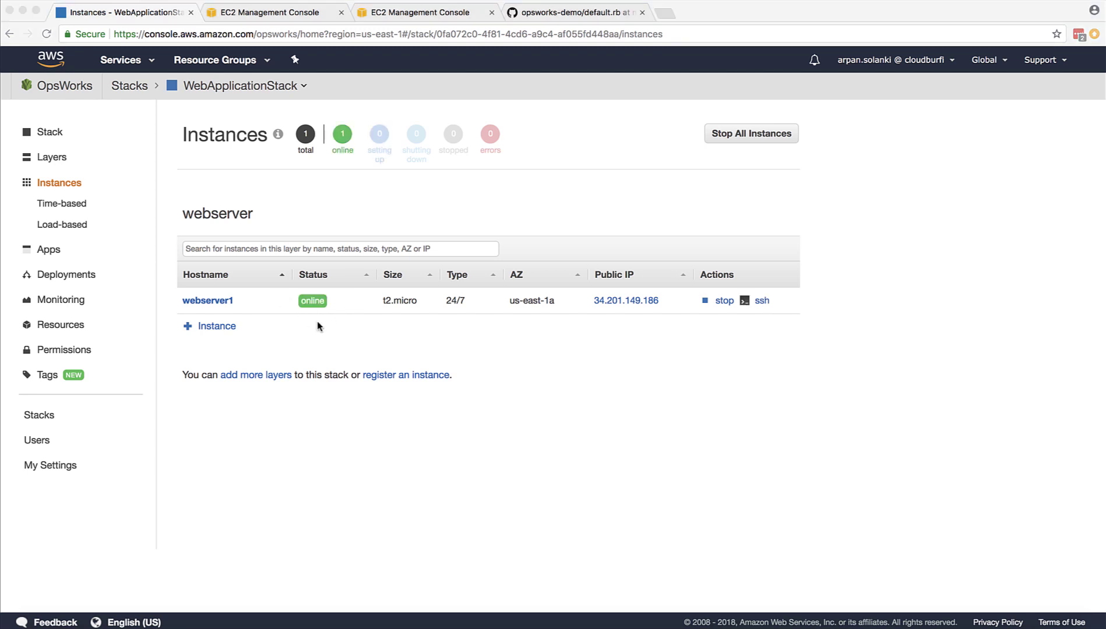
# - Open the public IP address of webserver1 in a new browser tab and check the page it serves
pyautogui.click(625, 303)
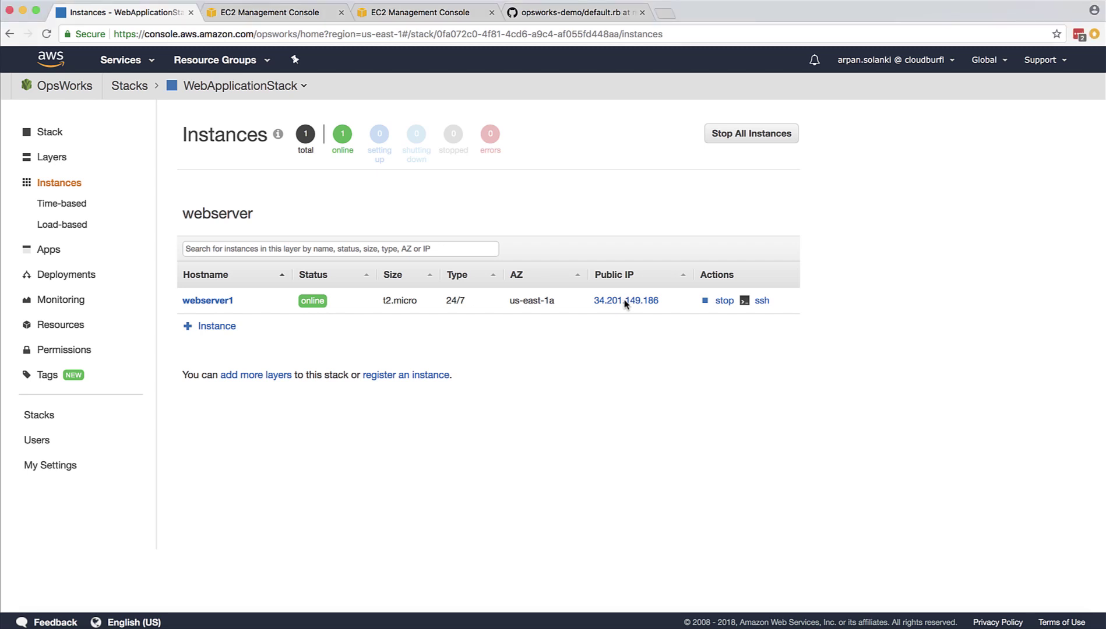
pyautogui.click(624, 302)
pyautogui.click(336, 35)
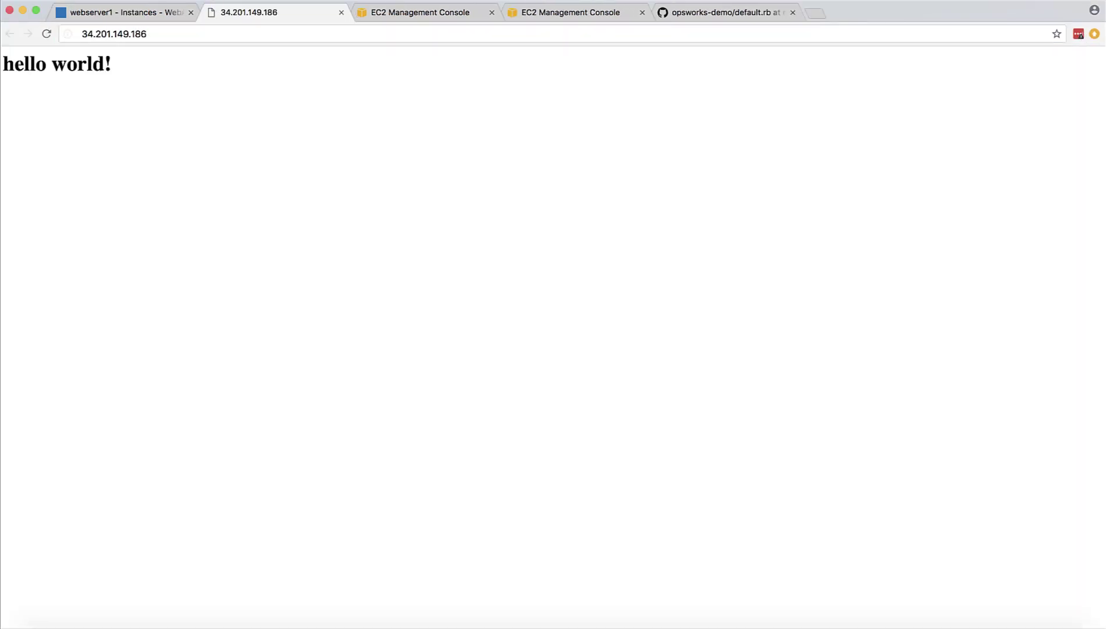
pyautogui.press('Return')
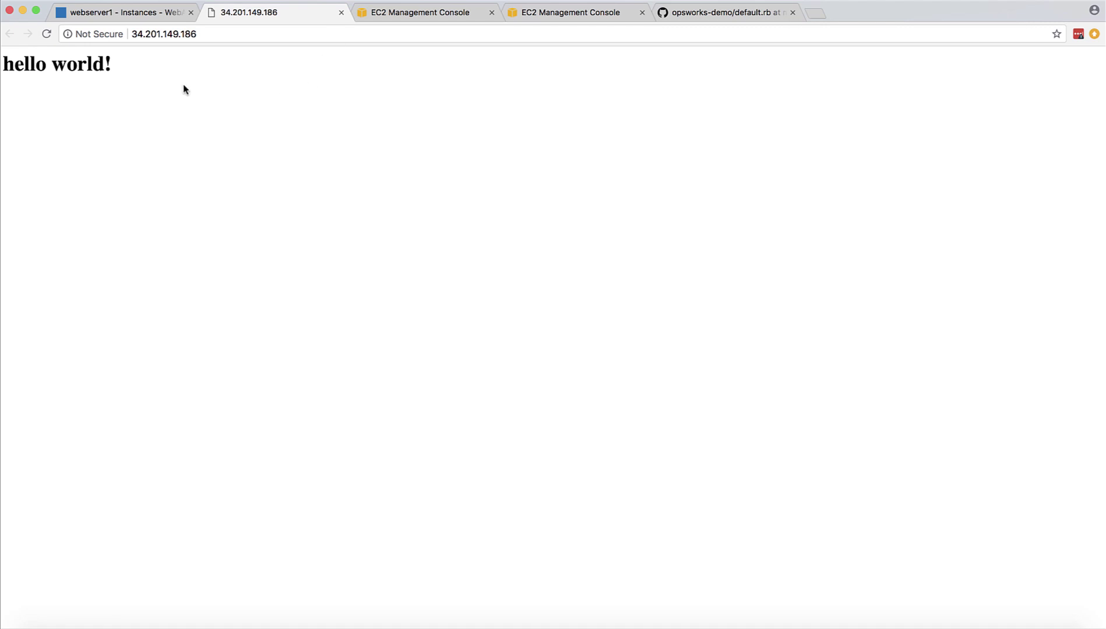
pyautogui.tripleClick(25, 79)
pyautogui.click(8, 81)
# - Return to the stack's instance list and show the webserver1 details down to its Logs section
pyautogui.click(120, 14)
pyautogui.scroll(3, 181, 133)
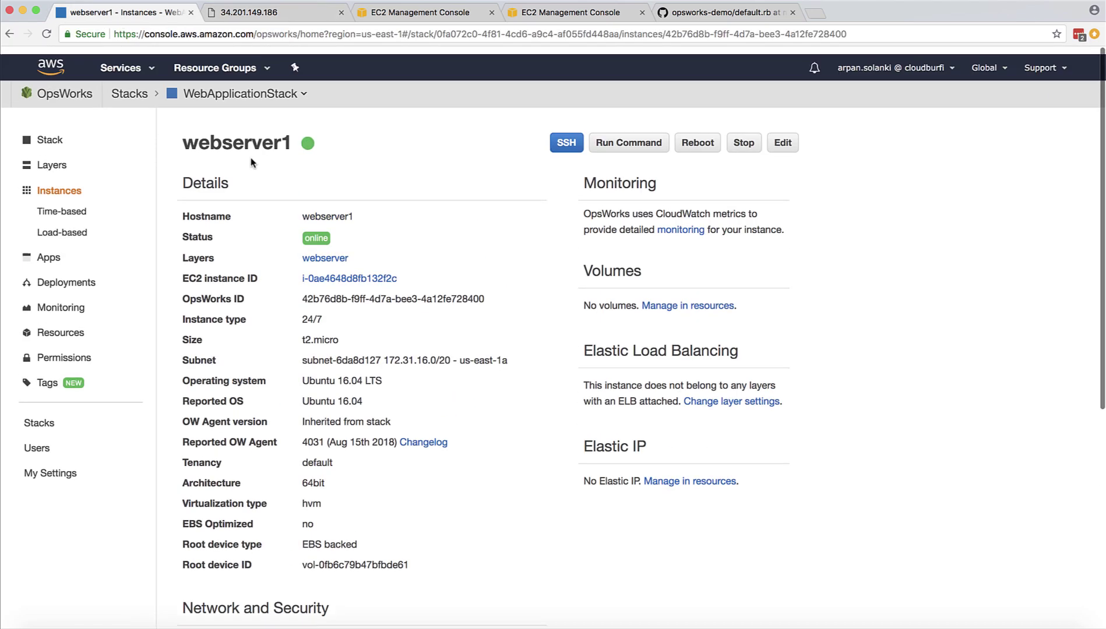
pyautogui.click(59, 183)
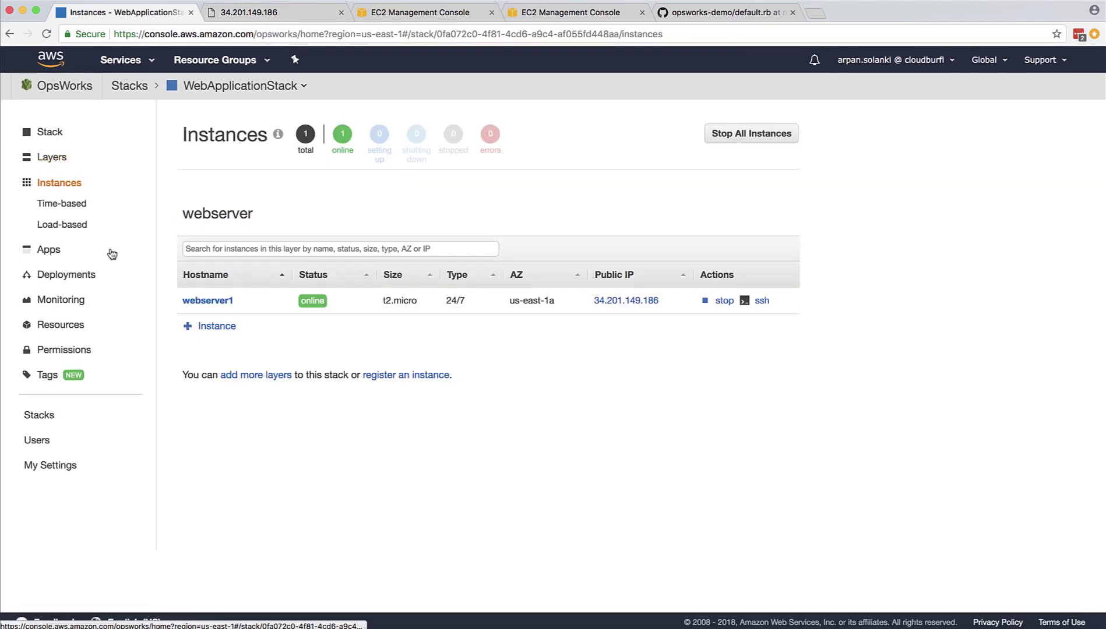
pyautogui.click(198, 301)
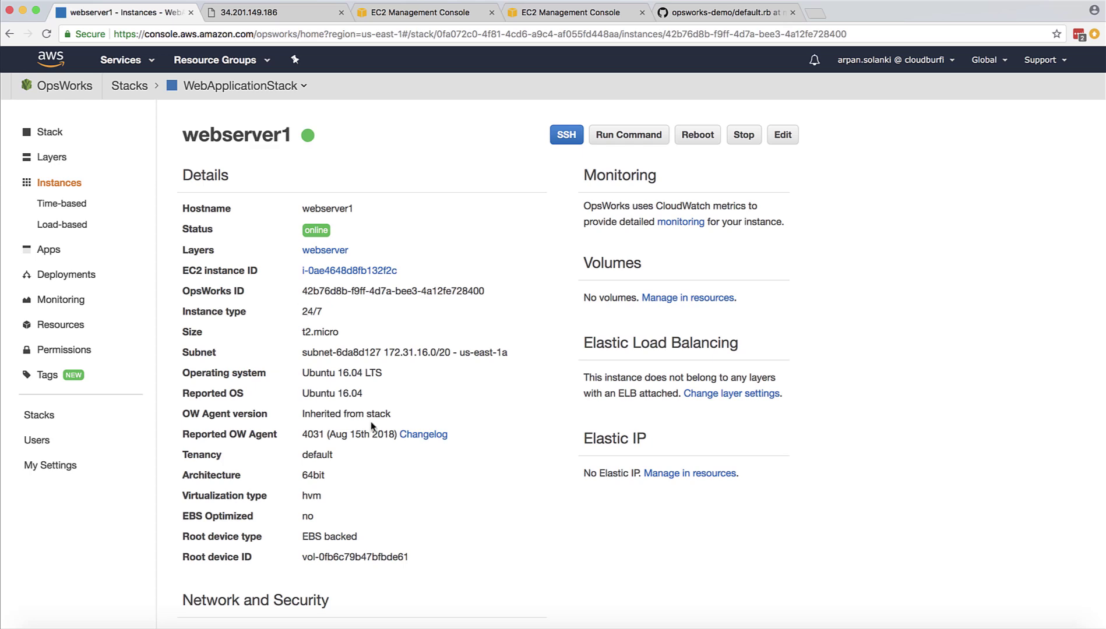
pyautogui.scroll(-6, 372, 427)
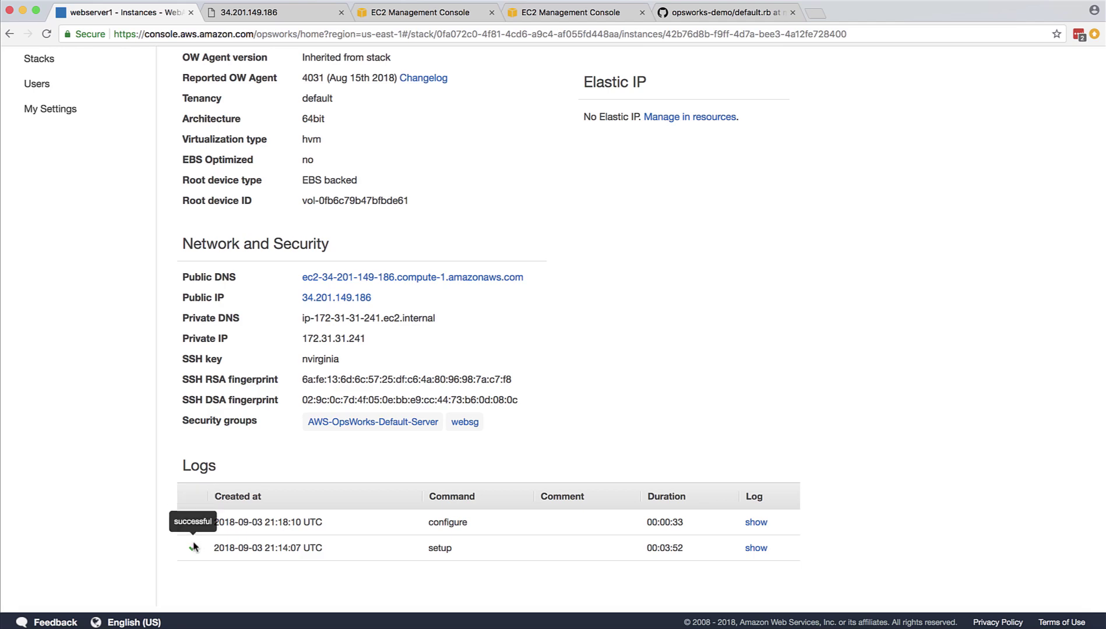
# - Open the log of webserver1's configure command and examine the Chef run entries from beginning to end
pyautogui.click(756, 522)
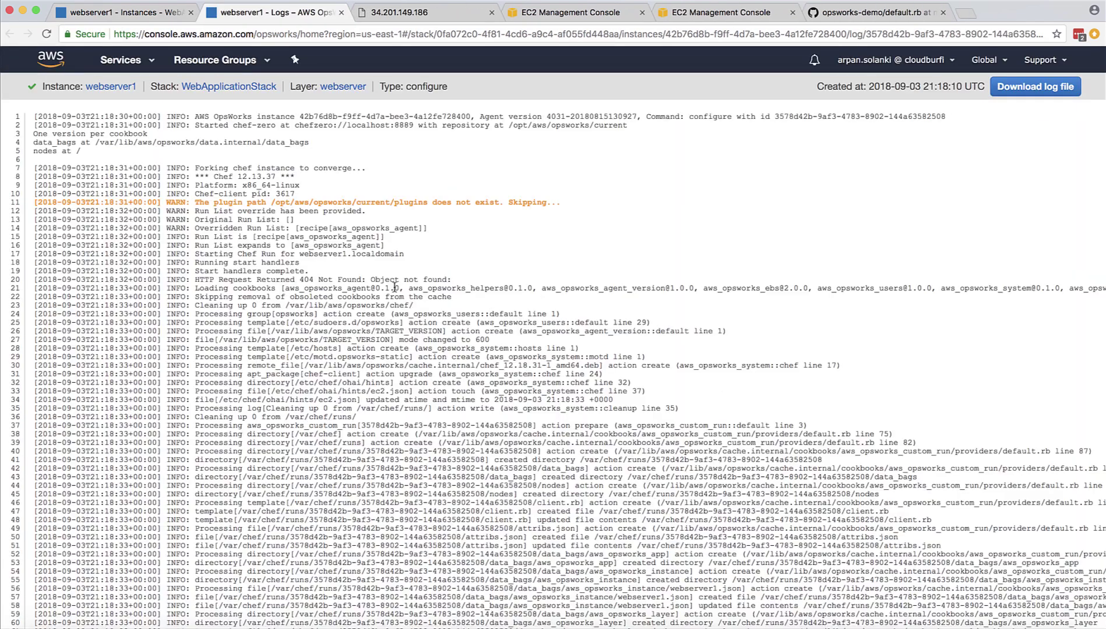
pyautogui.scroll(-5, 471, 382)
pyautogui.scroll(-5, 470, 382)
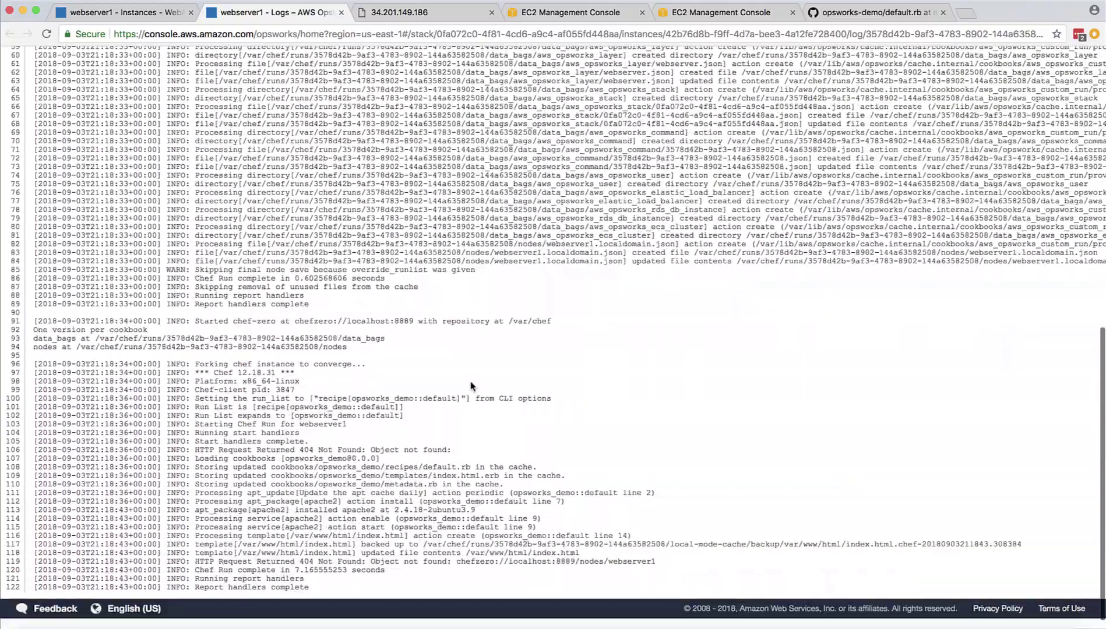
pyautogui.scroll(7, 471, 382)
pyautogui.scroll(5, 470, 381)
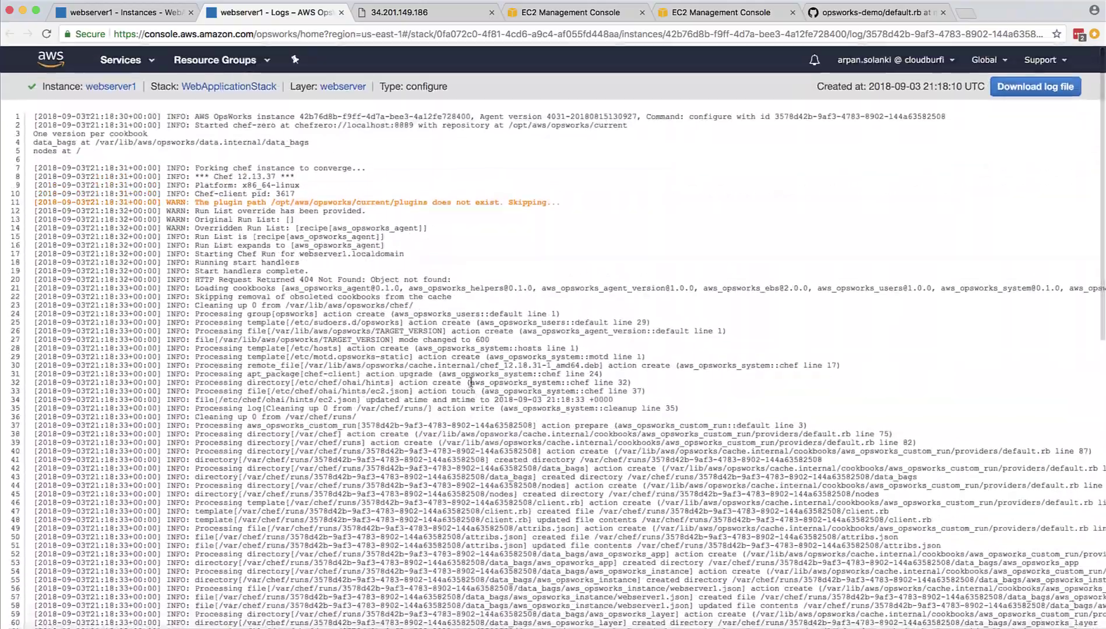
pyautogui.scroll(-2, 471, 382)
pyautogui.scroll(-8, 470, 382)
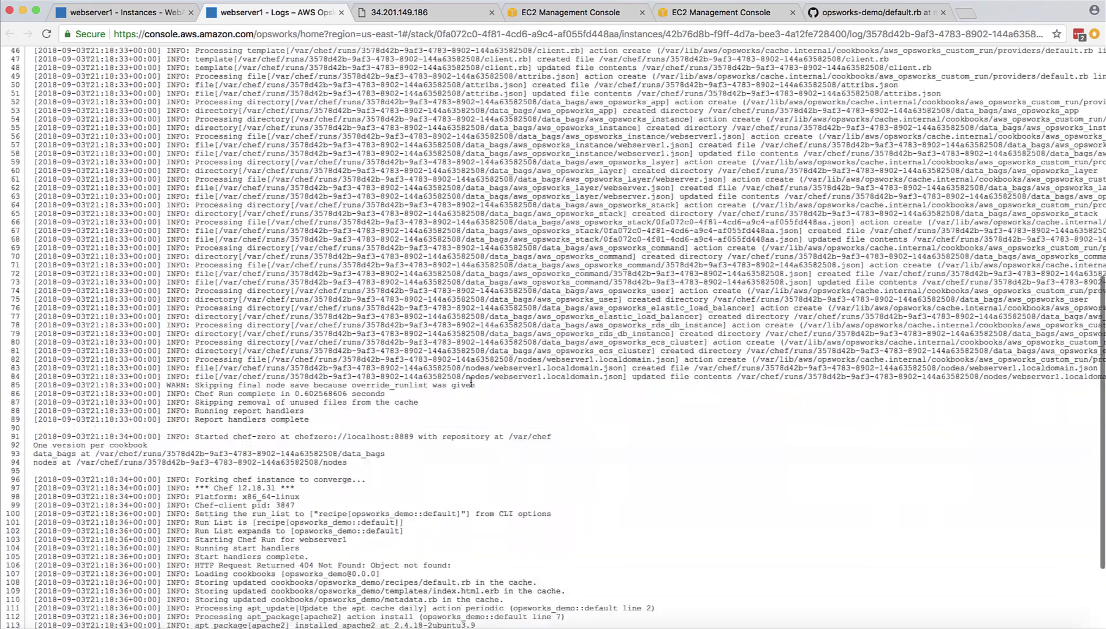
pyautogui.scroll(10, 471, 386)
pyautogui.scroll(-1, 471, 386)
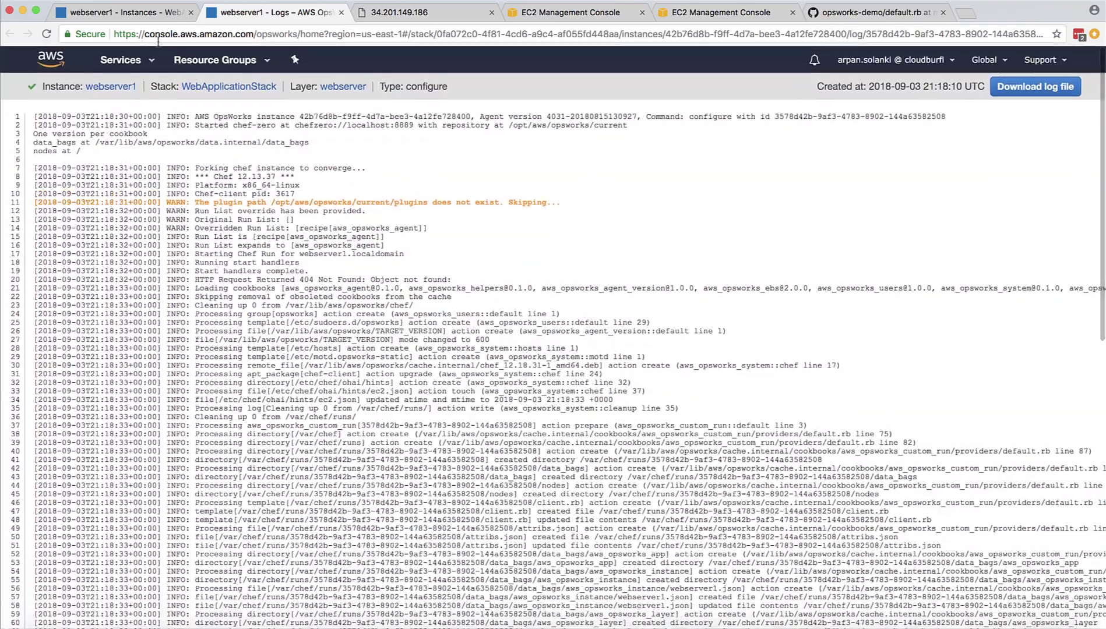
# - Go back to the webserver1 details and show the stack's layer monitoring graphs
pyautogui.press('super+Left')
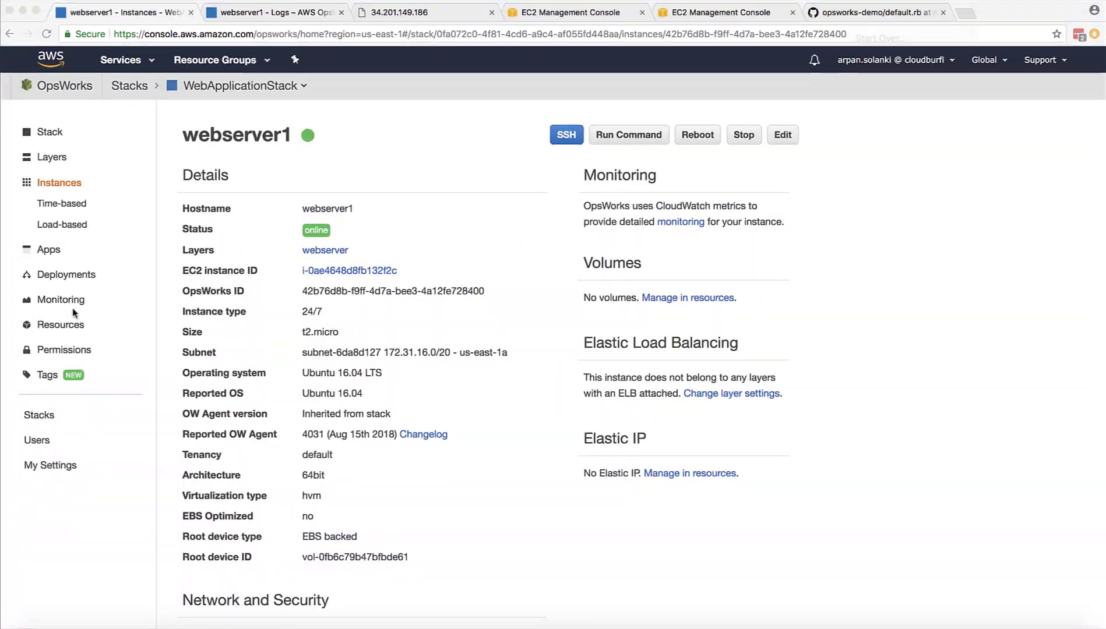
pyautogui.click(65, 302)
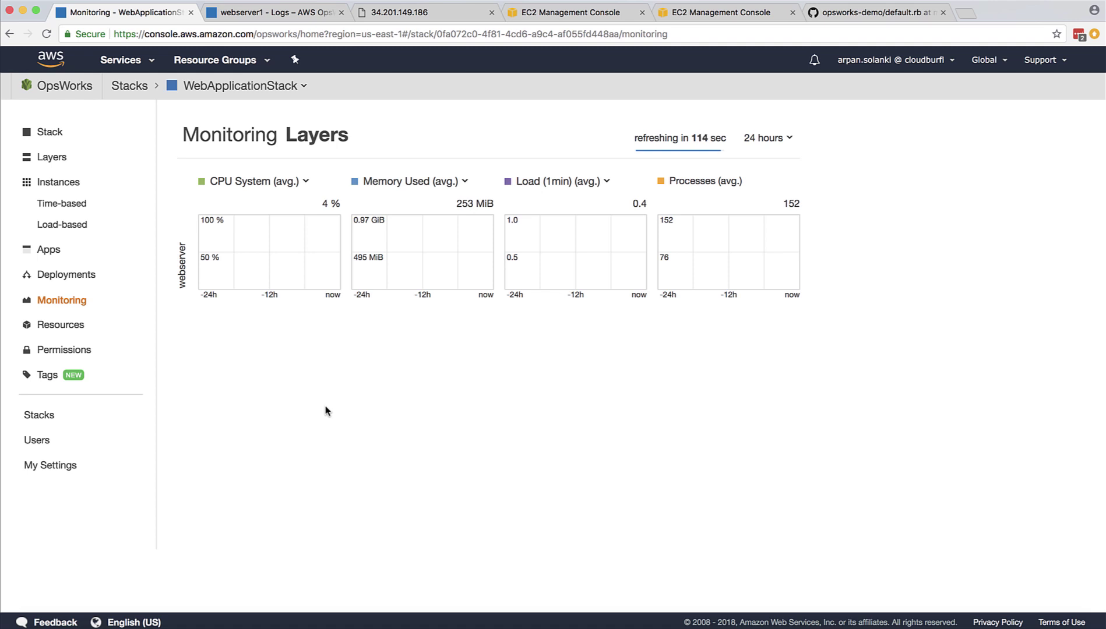
# - Start adding an app to WebApplicationStack and name it WebApplication
pyautogui.click(53, 187)
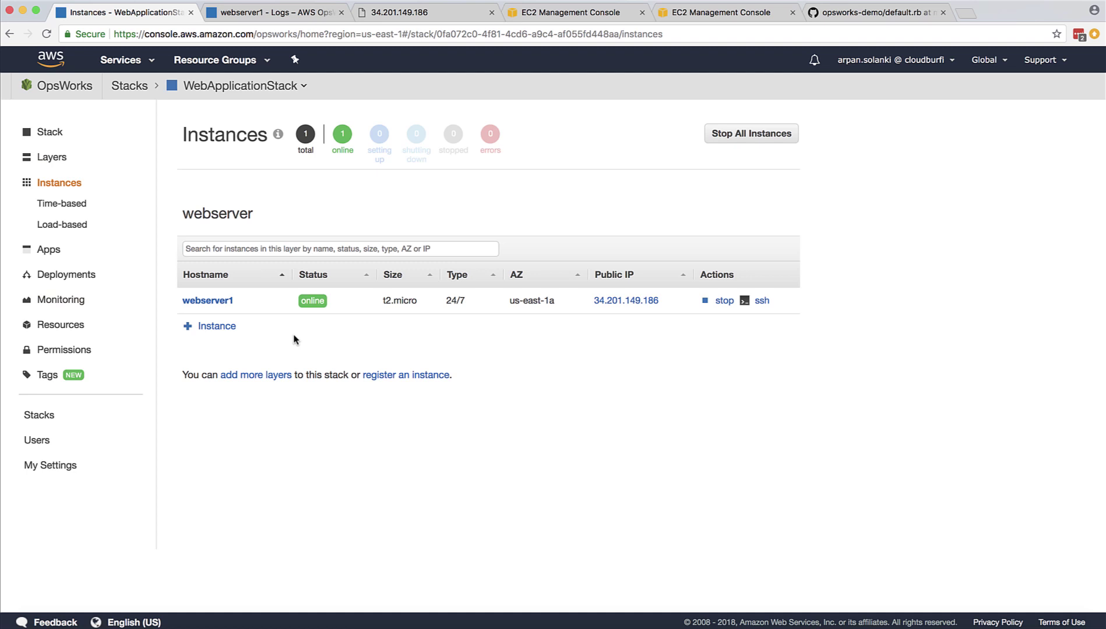
pyautogui.click(48, 256)
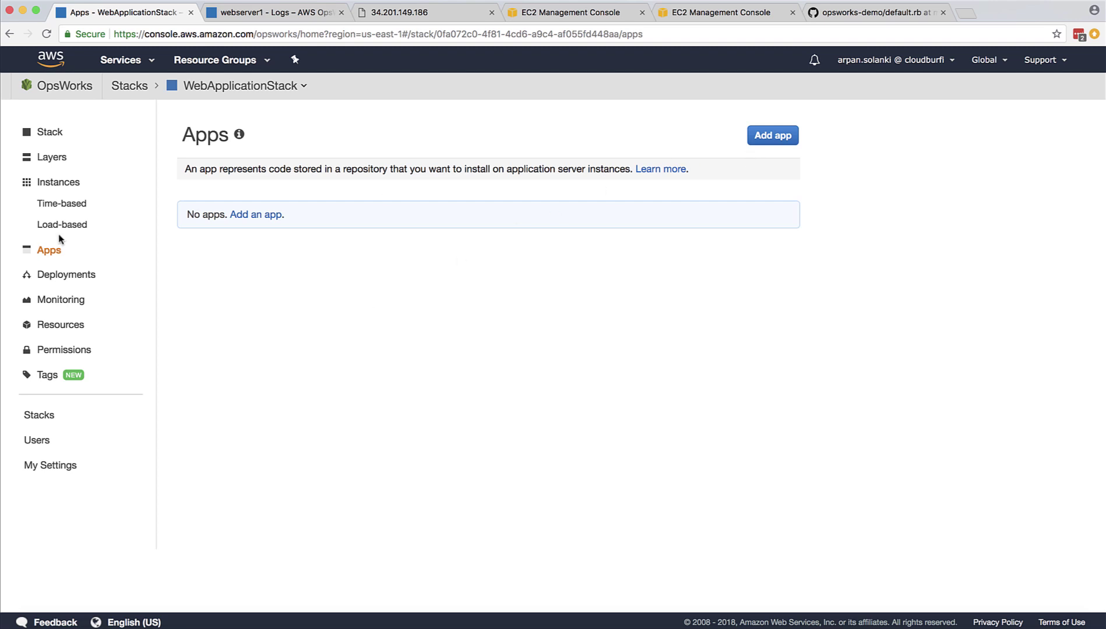
pyautogui.click(763, 139)
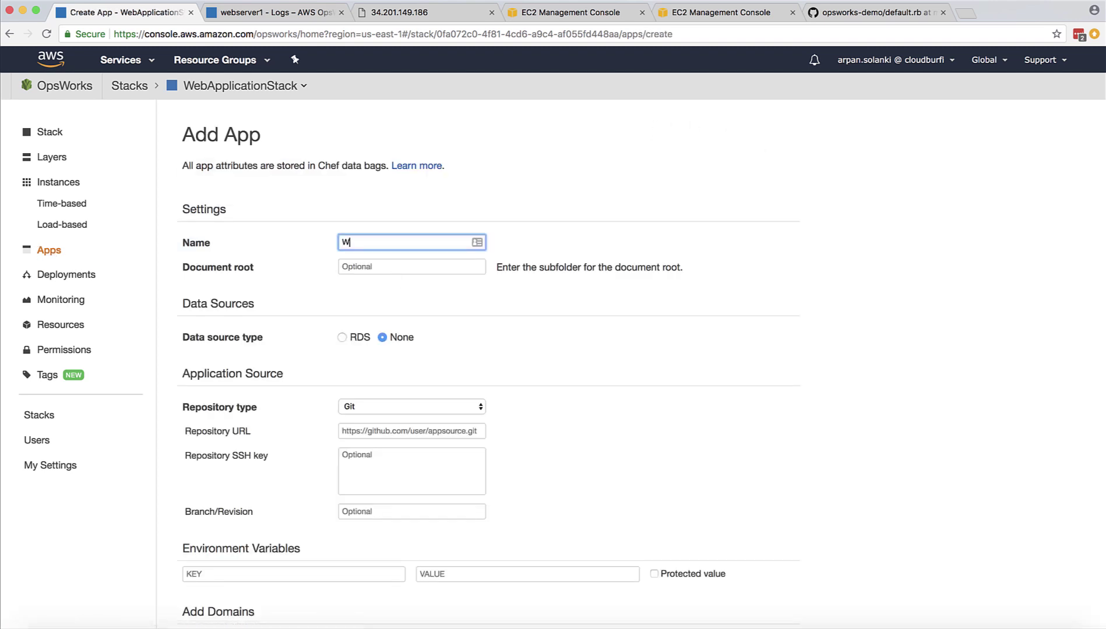
pyautogui.write('WebApplication')
# - Copy the HTTPS clone URL of the opsworks-demo repository on GitHub for the app's Git source
pyautogui.scroll(-3, 573, 420)
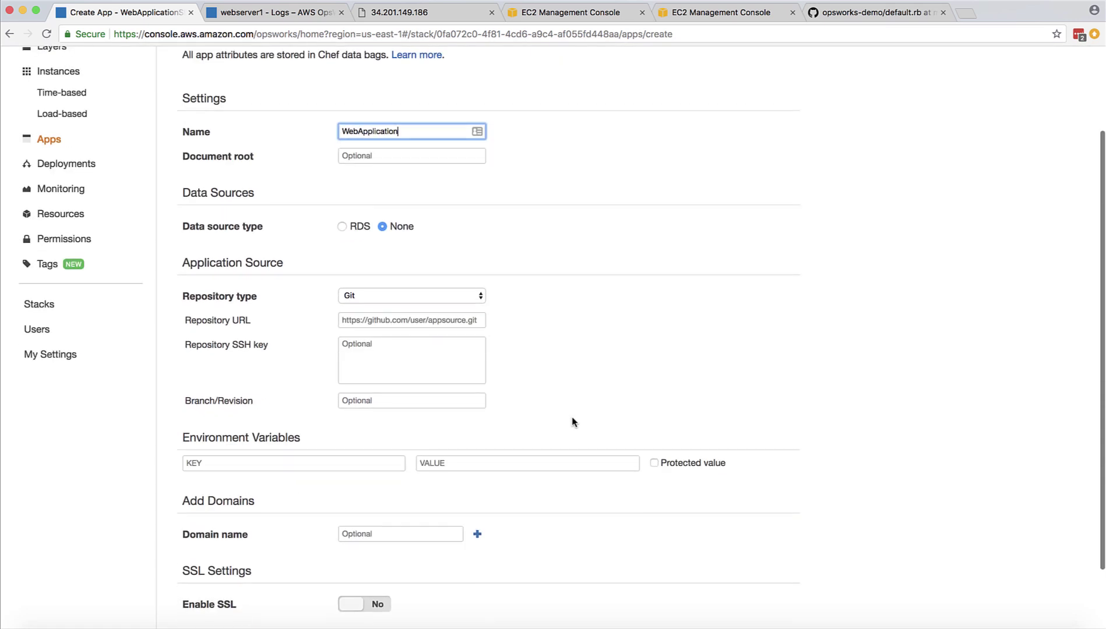
pyautogui.click(420, 320)
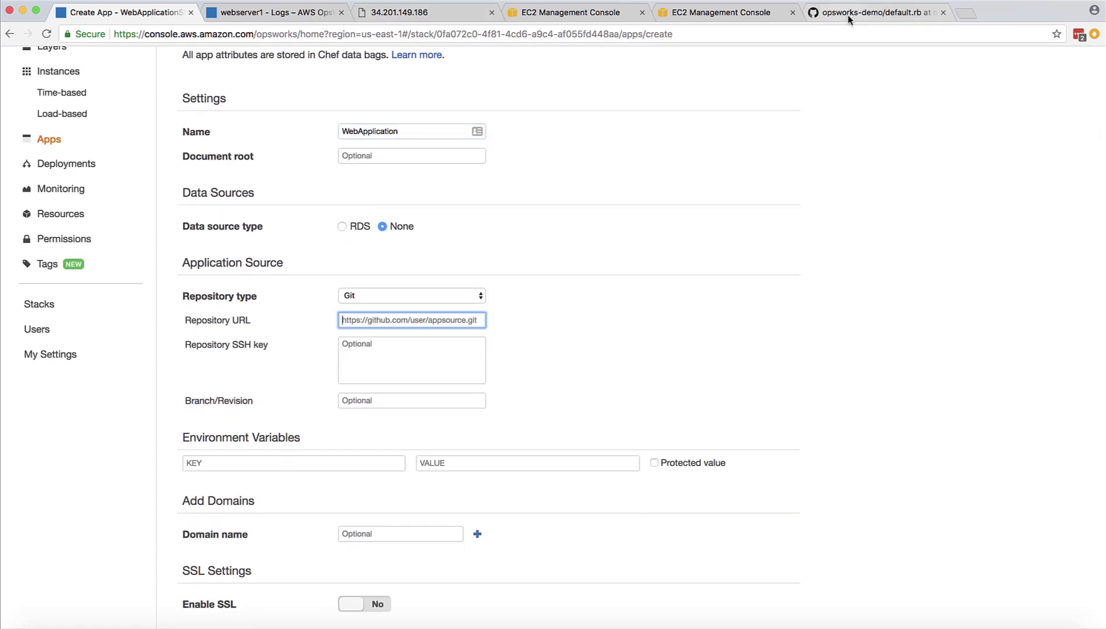
pyautogui.click(874, 13)
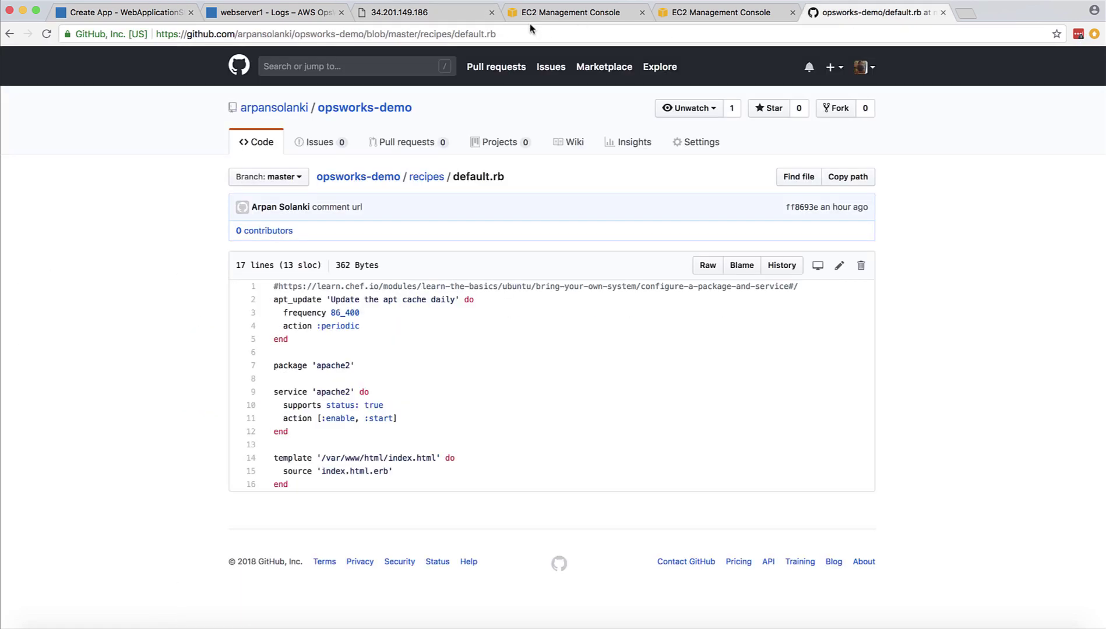
pyautogui.click(359, 110)
pyautogui.click(831, 264)
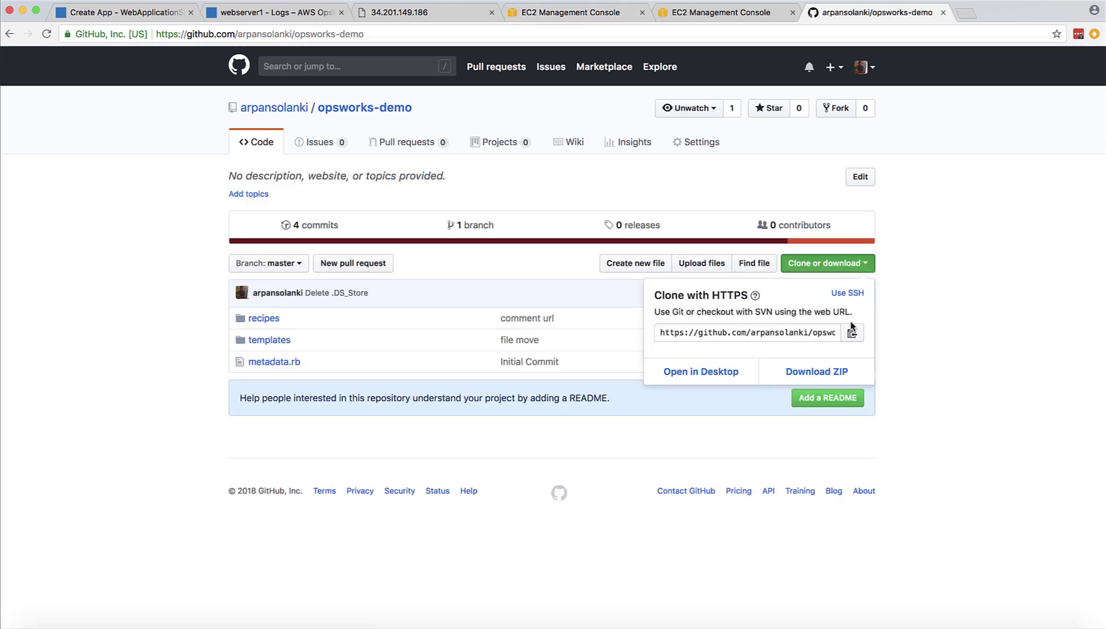
pyautogui.click(852, 333)
# - Paste the opsworks-demo clone URL as the new app's repository URL and add the app to the stack
pyautogui.click(153, 13)
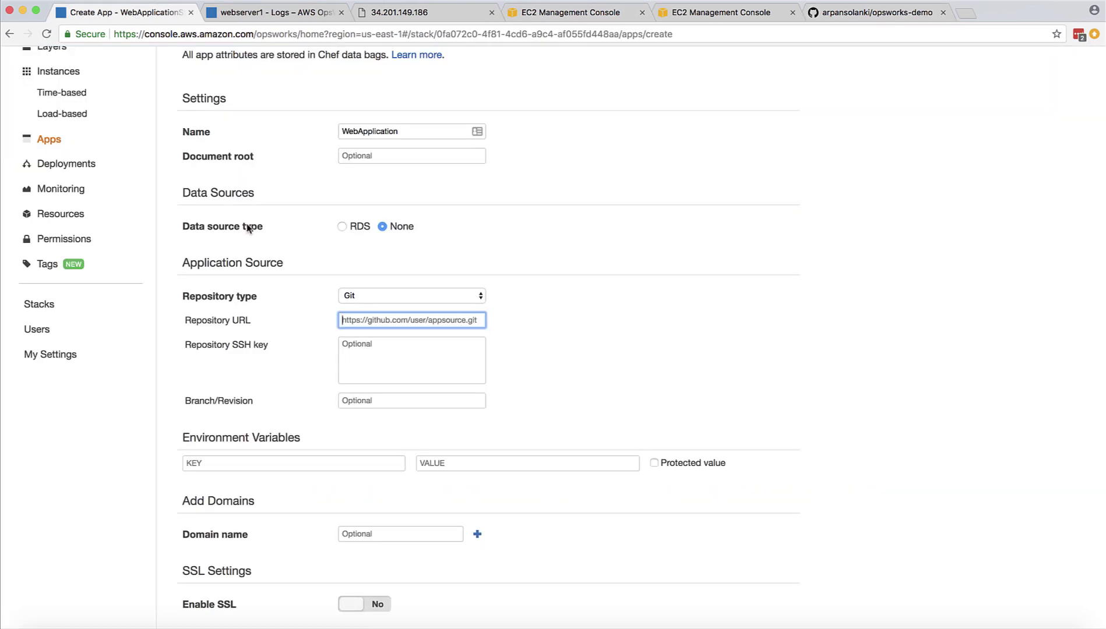
pyautogui.click(354, 321)
pyautogui.press('super+v')
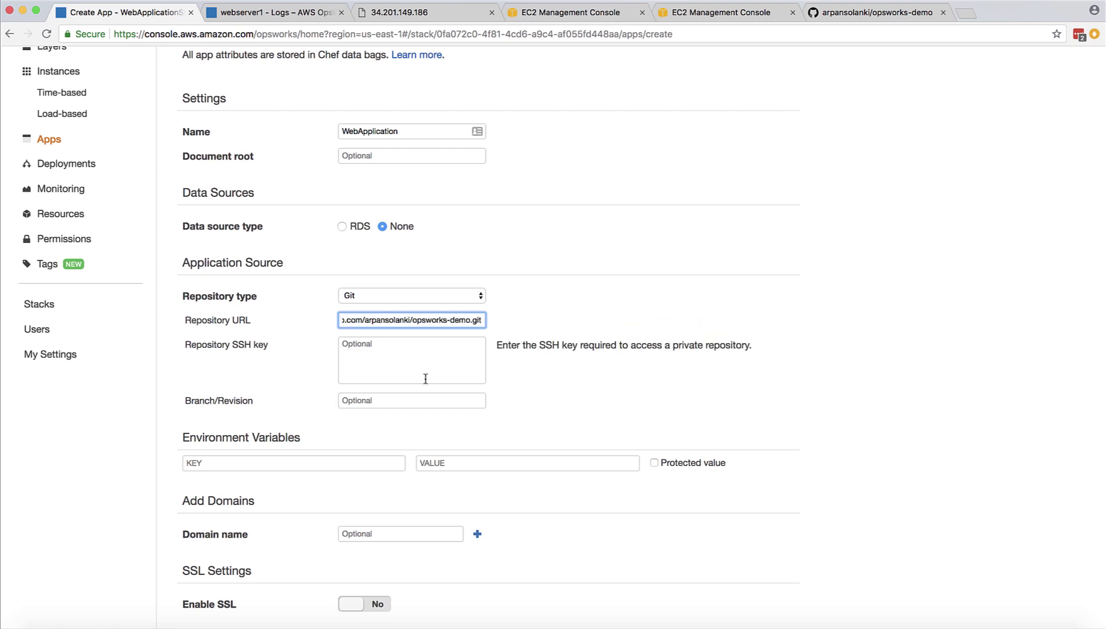
pyautogui.scroll(-3, 424, 378)
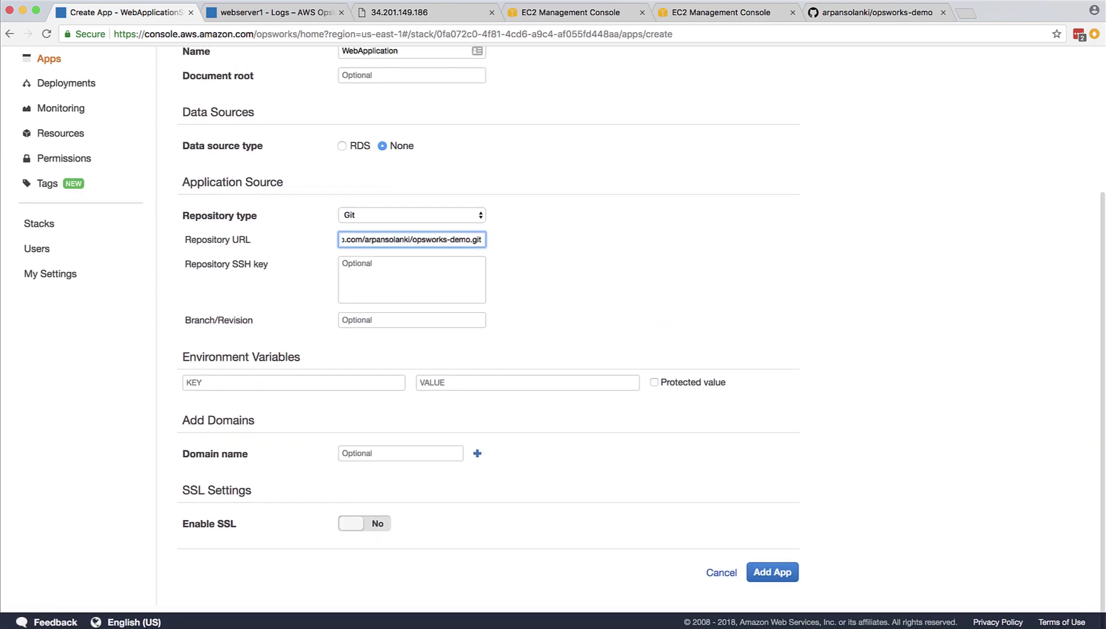
pyautogui.click(772, 572)
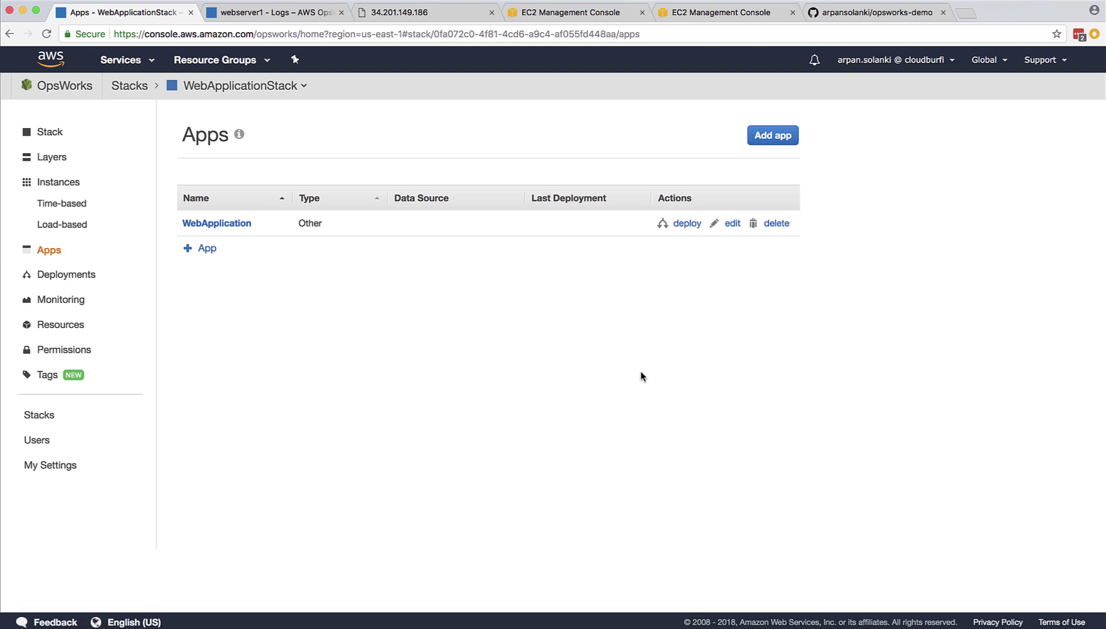
# - View the deployment settings of the WebApplication app, cancel without deploying, and review the stack overview
pyautogui.click(687, 225)
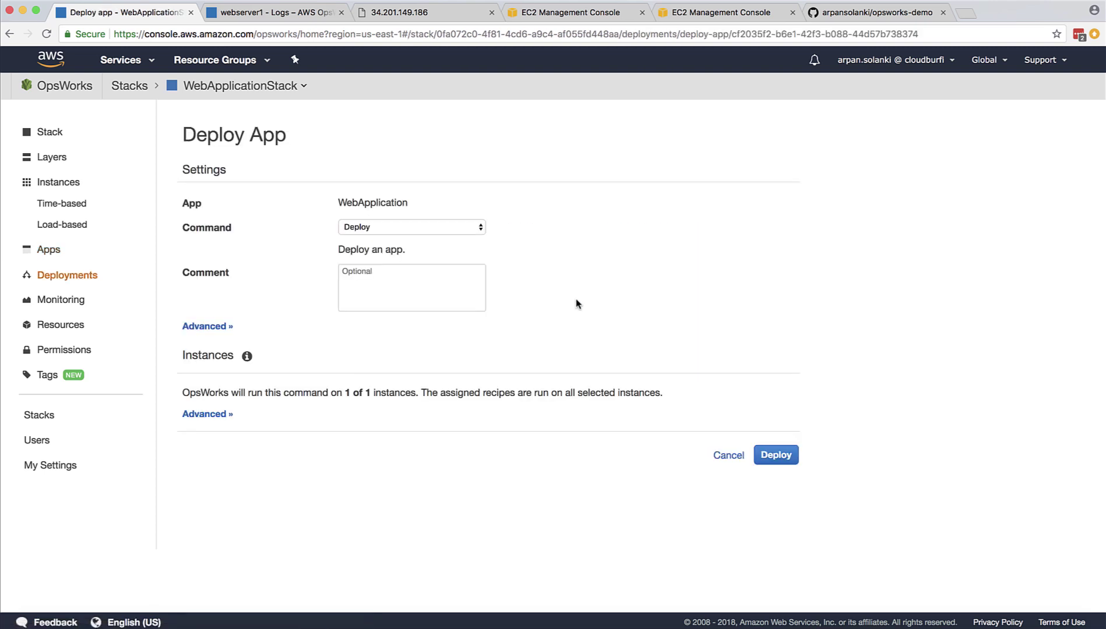
pyautogui.click(728, 455)
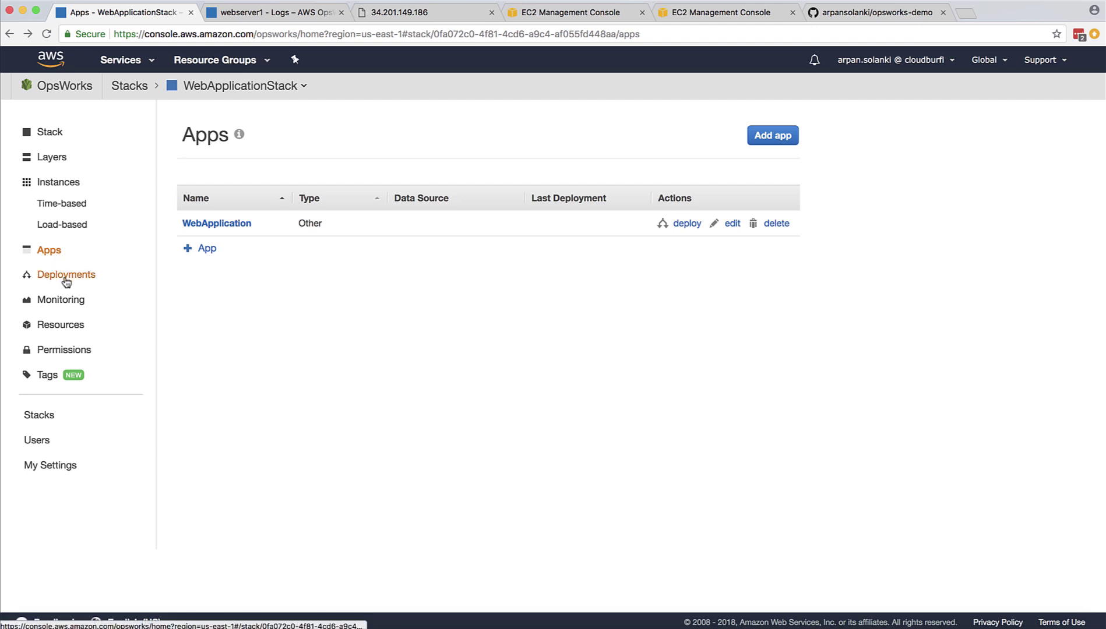
pyautogui.click(53, 135)
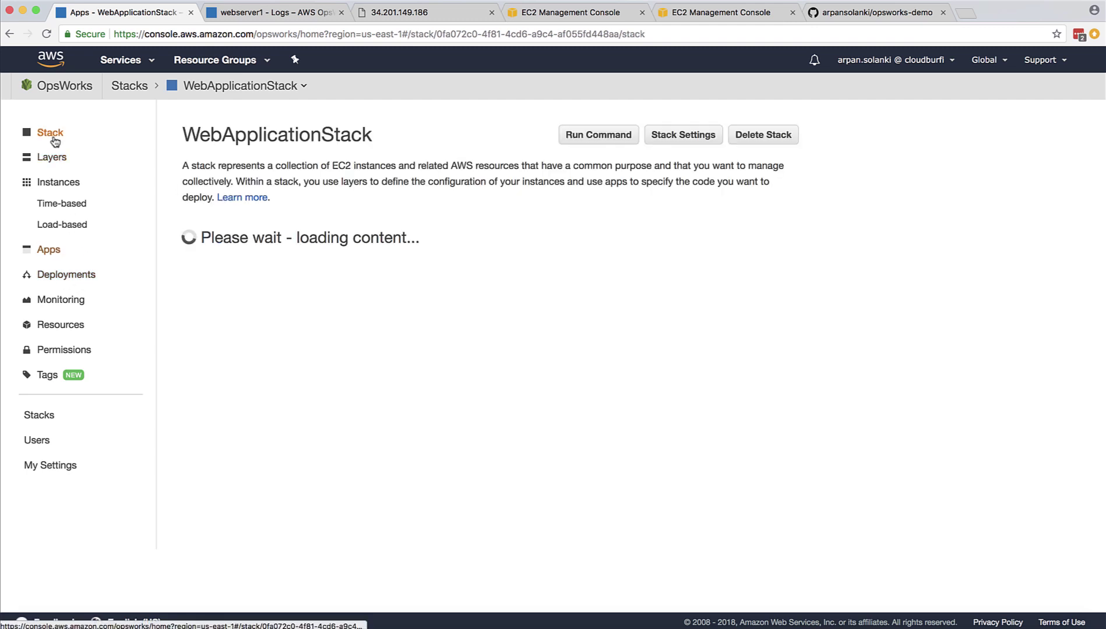
pyautogui.scroll(-1, 371, 258)
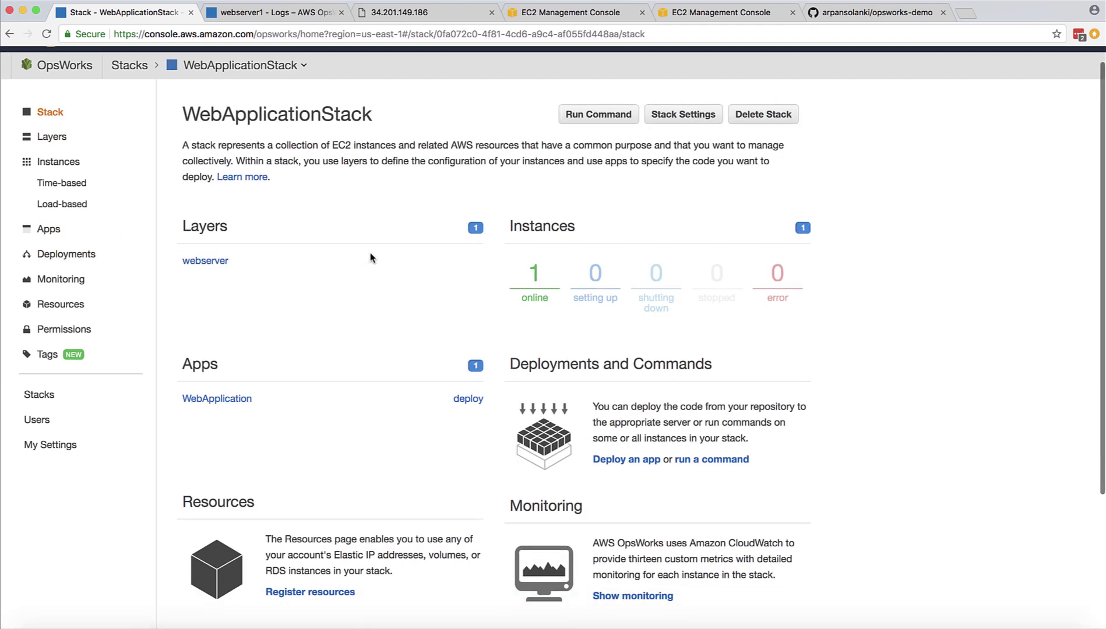
pyautogui.scroll(1, 371, 257)
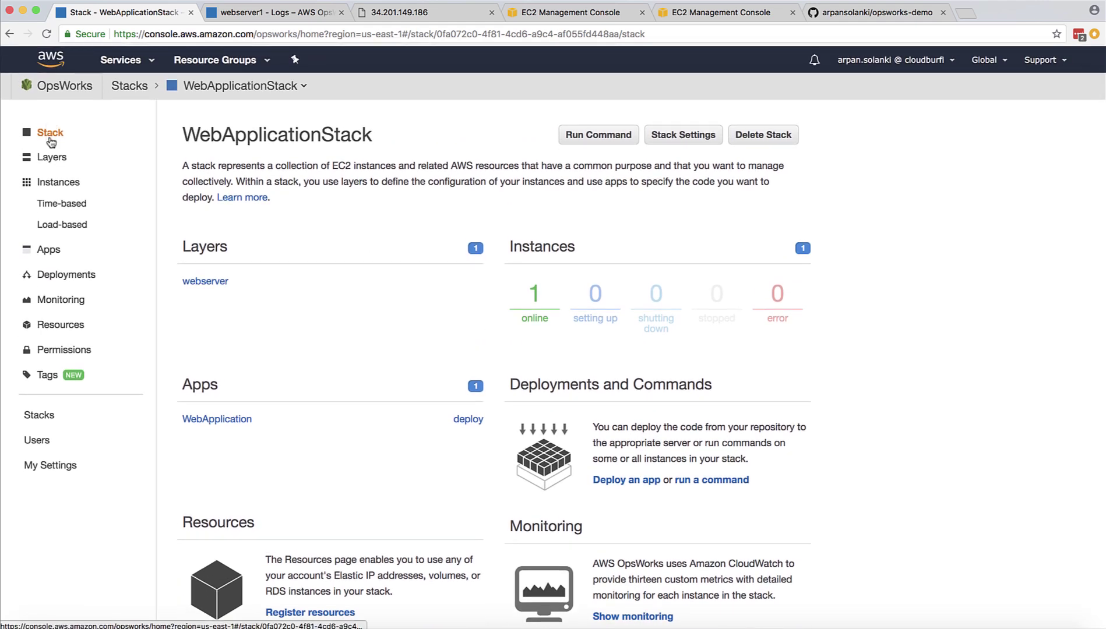
# - Review the webserver layer's recipes, security groups, general settings and network configuration
pyautogui.click(52, 157)
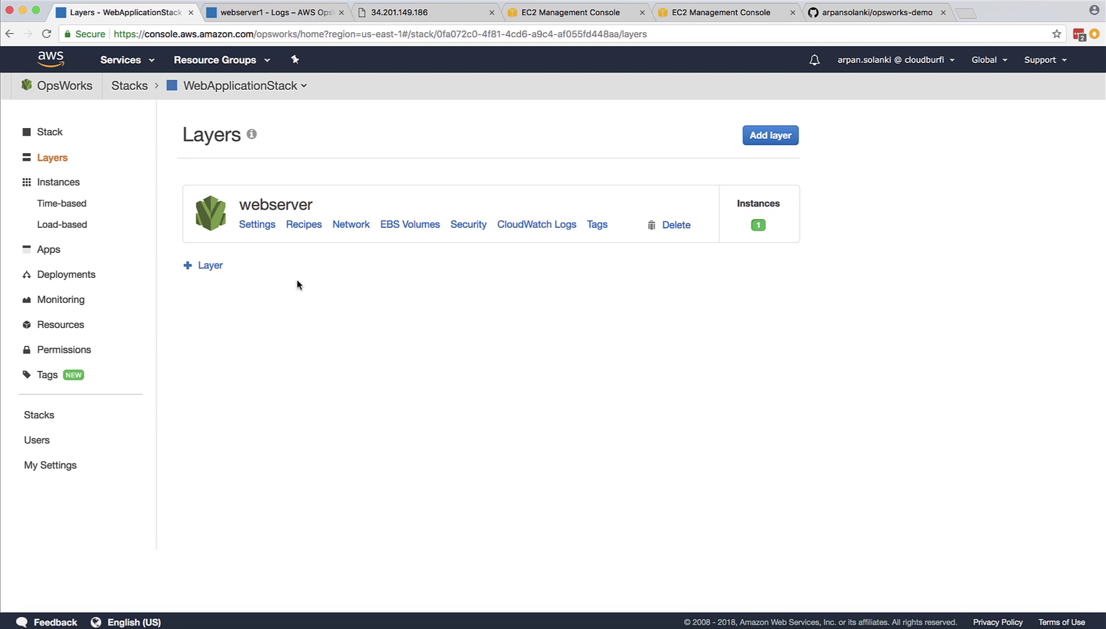
pyautogui.click(294, 228)
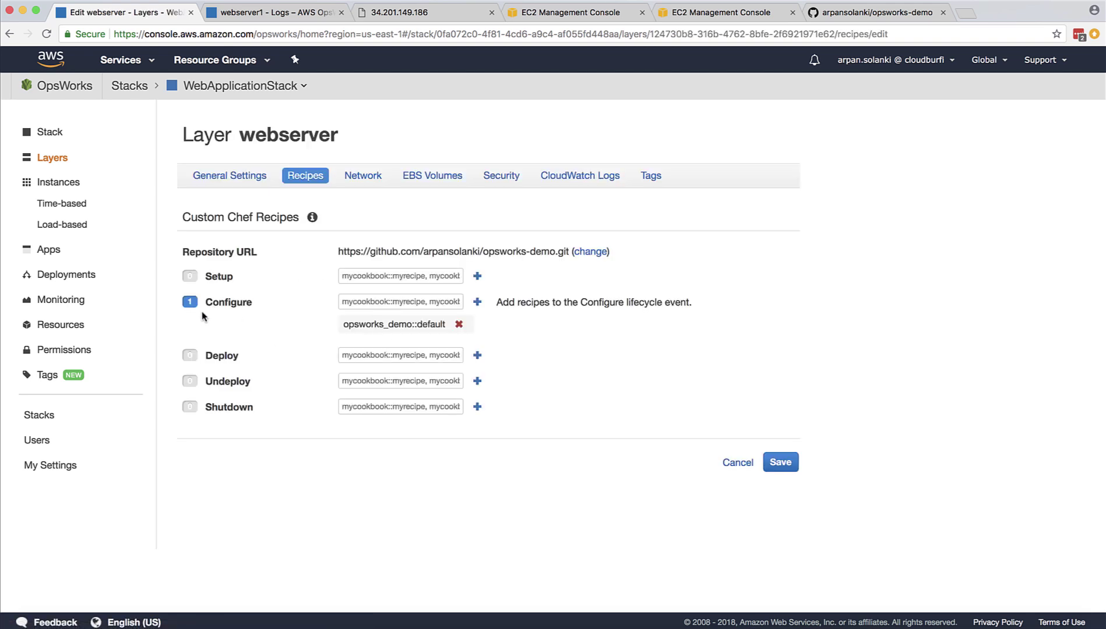
pyautogui.click(506, 178)
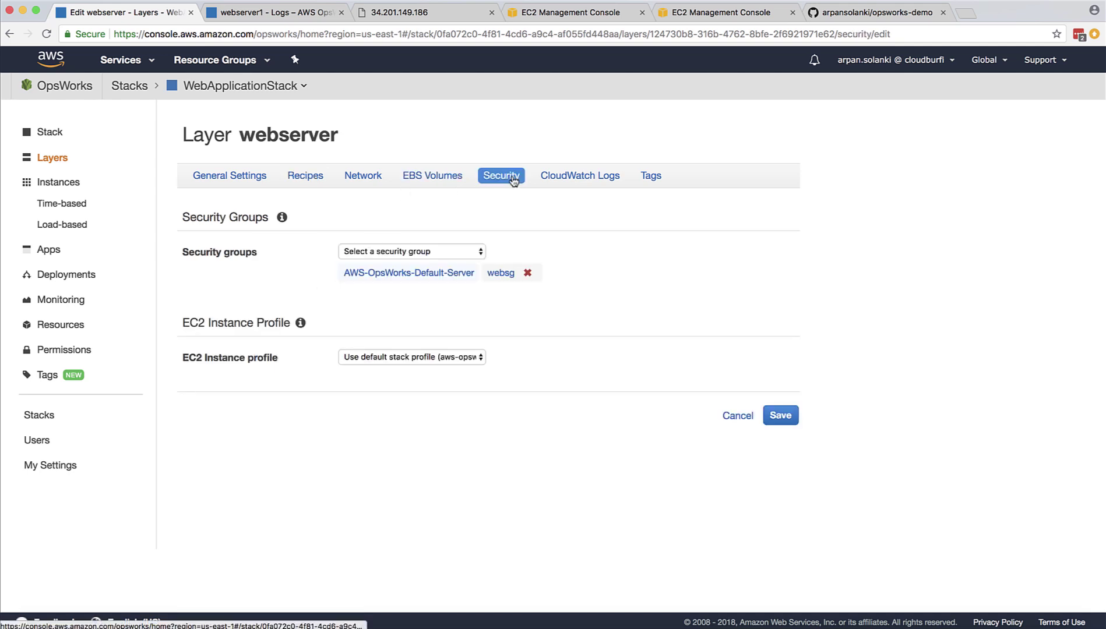
pyautogui.click(229, 176)
pyautogui.click(366, 178)
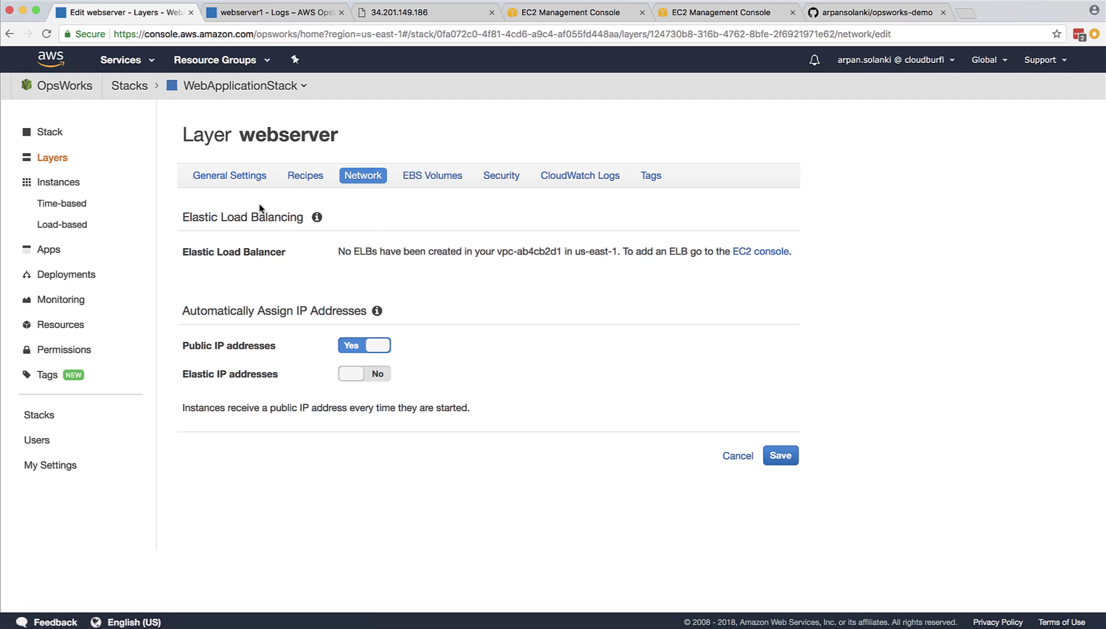
# - Check the OpsWorks, ECS and RDS layer types offered for a new layer and cancel without adding one
pyautogui.click(45, 161)
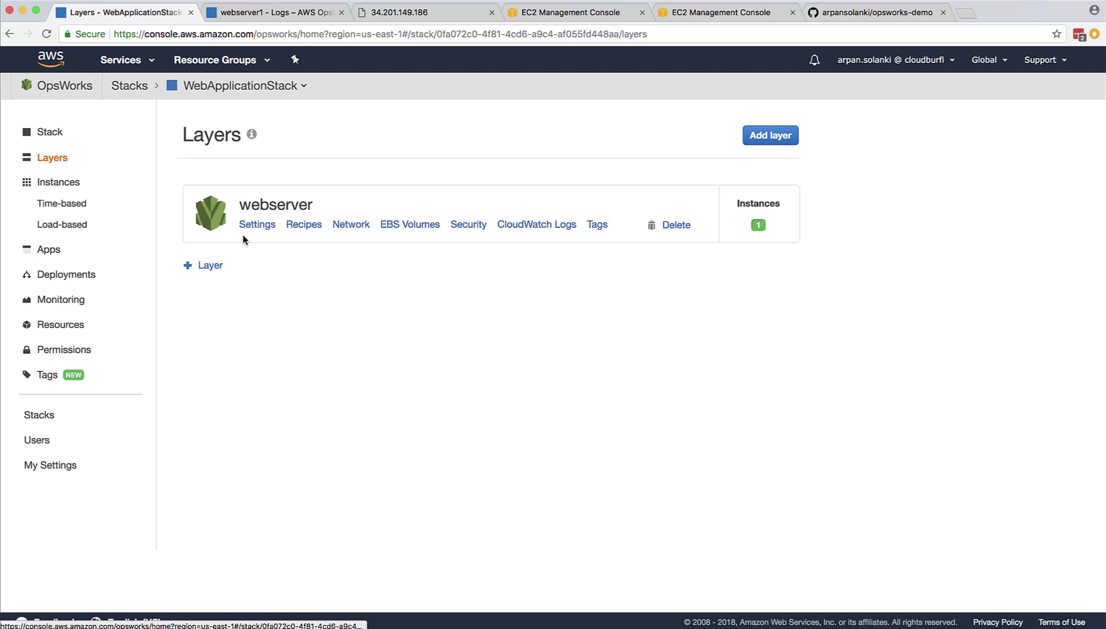
pyautogui.click(762, 148)
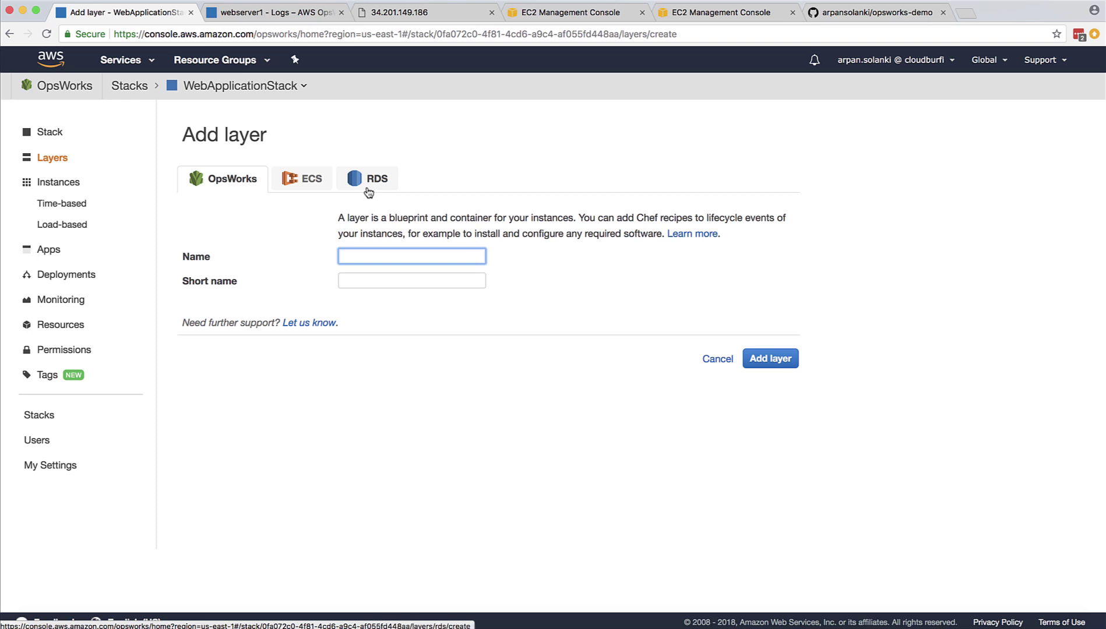
pyautogui.click(716, 359)
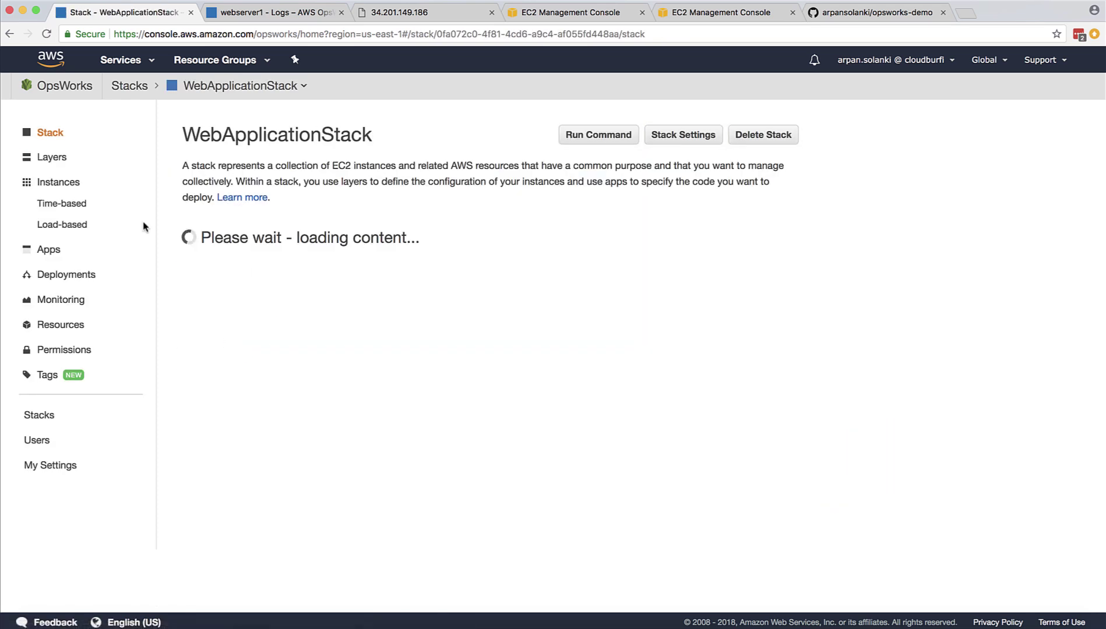
# - Look up the stack's webserver1 among the running instances in the EC2 console and show its description
pyautogui.click(47, 182)
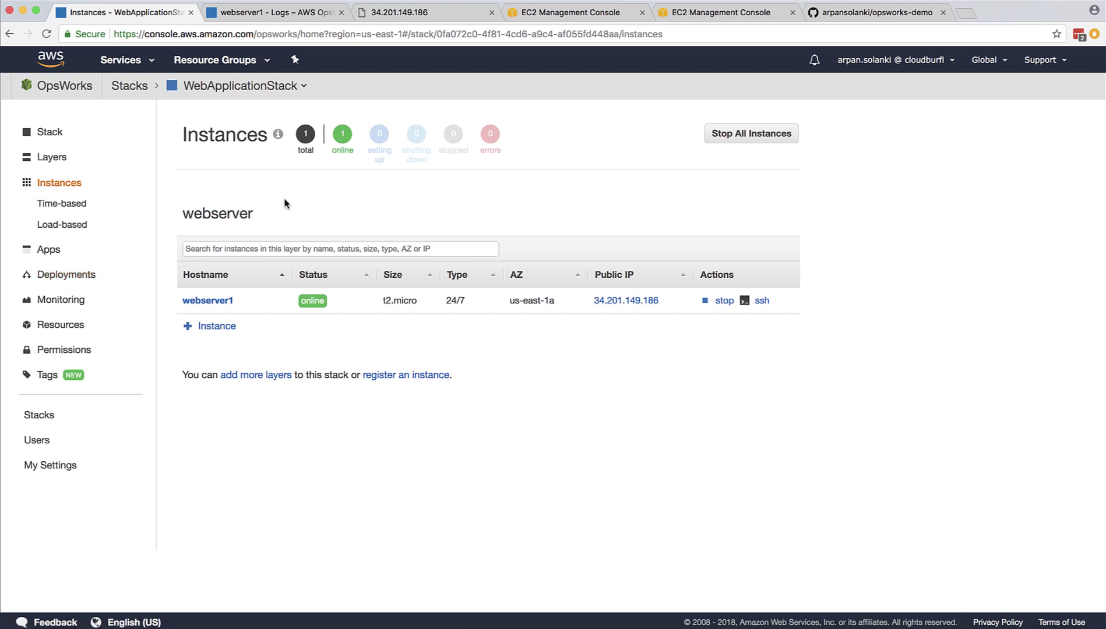
pyautogui.click(583, 10)
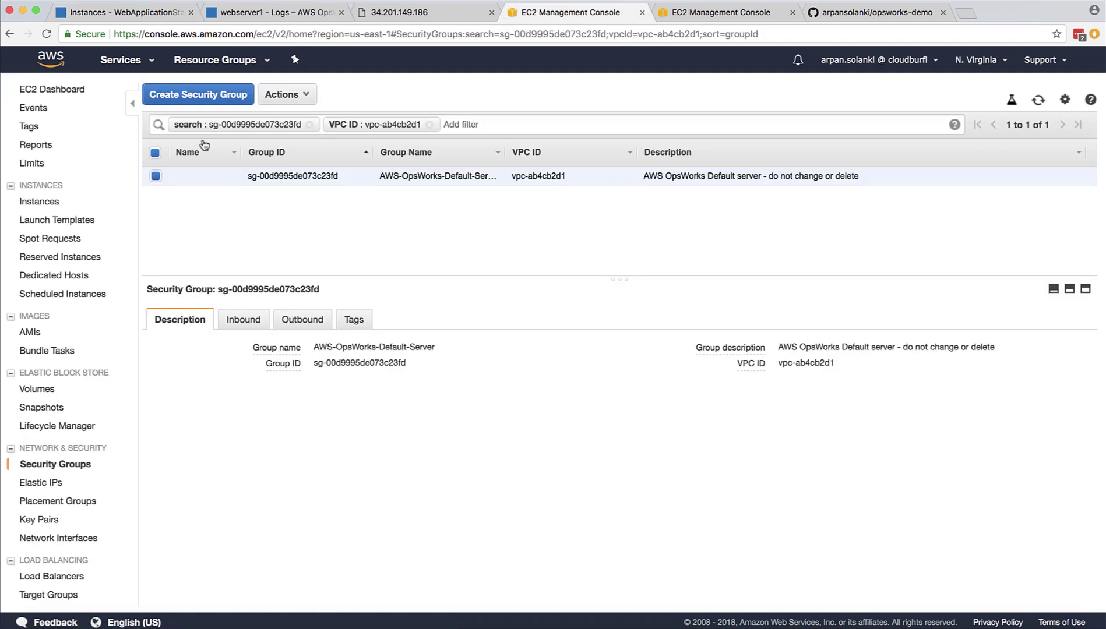
pyautogui.click(40, 65)
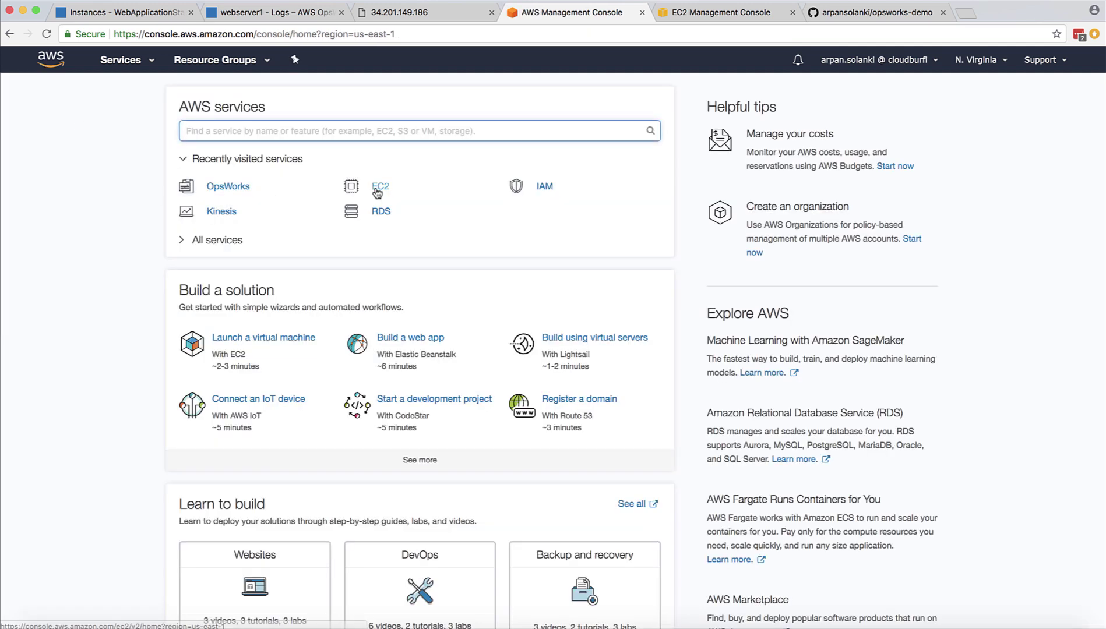
pyautogui.click(377, 183)
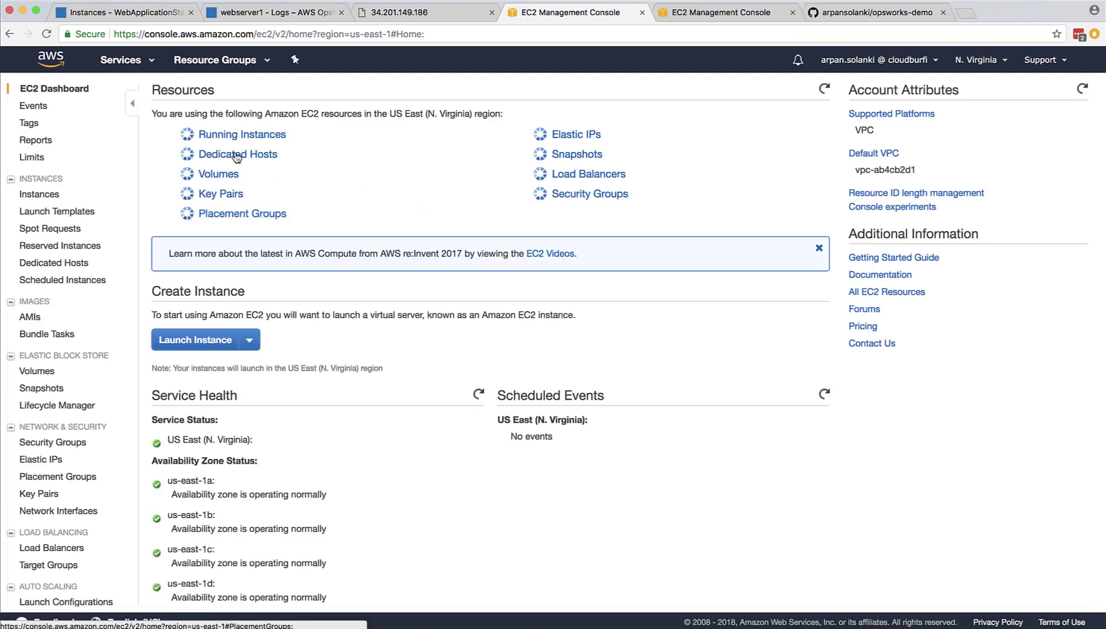
pyautogui.click(233, 141)
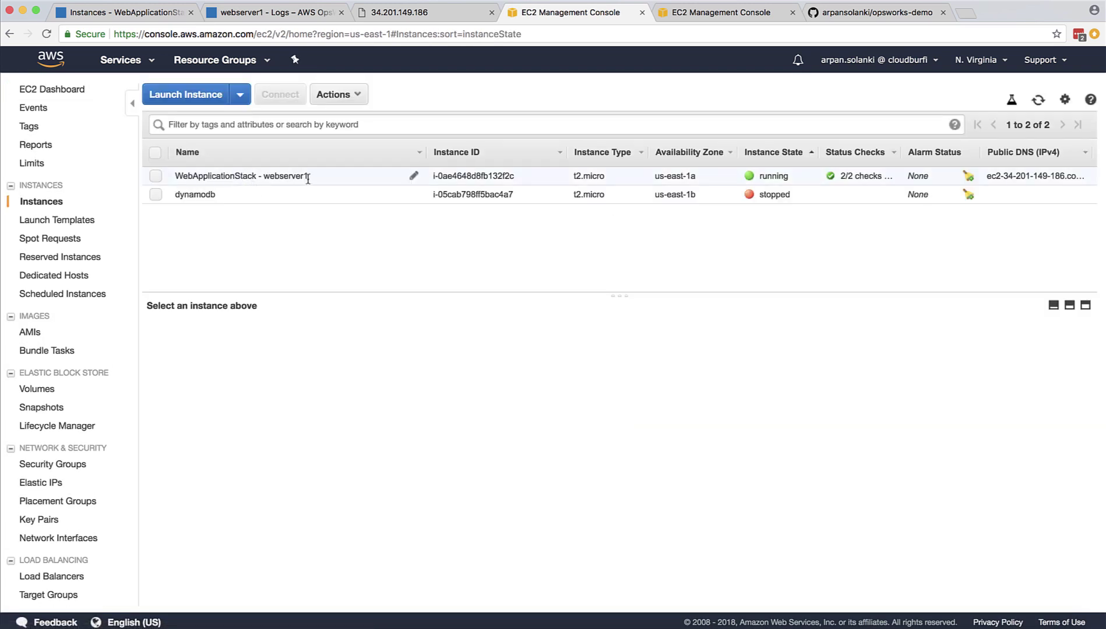
pyautogui.moveTo(307, 175); pyautogui.dragTo(177, 176)
pyautogui.click(177, 176)
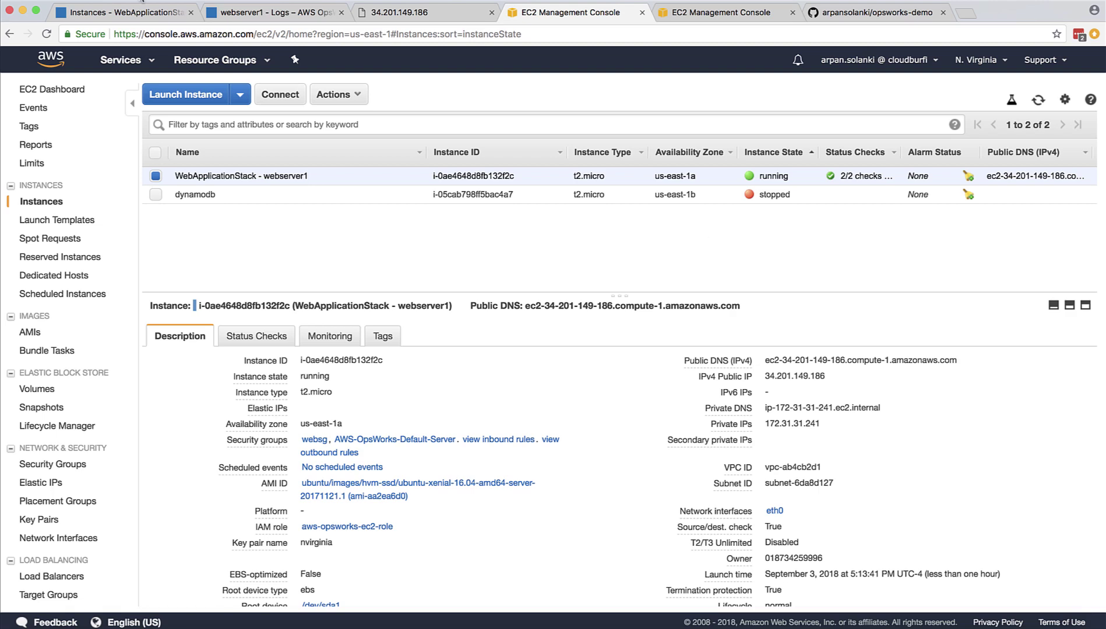
# - Return to the OpsWorks stack's instances, stop webserver1 and delete it
pyautogui.click(119, 12)
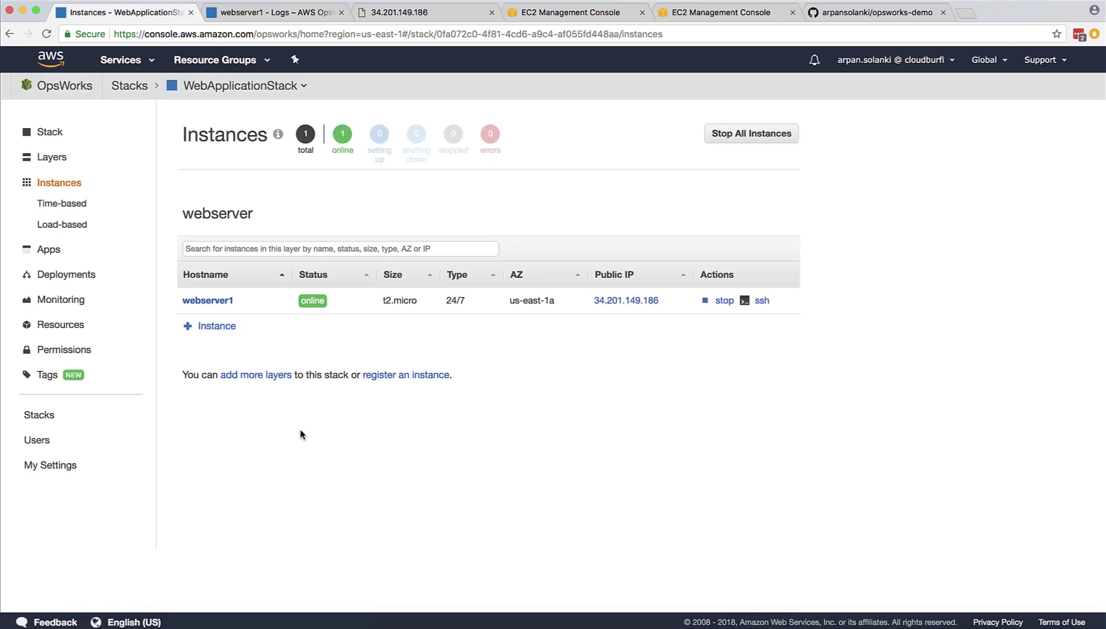
pyautogui.click(723, 301)
pyautogui.click(775, 371)
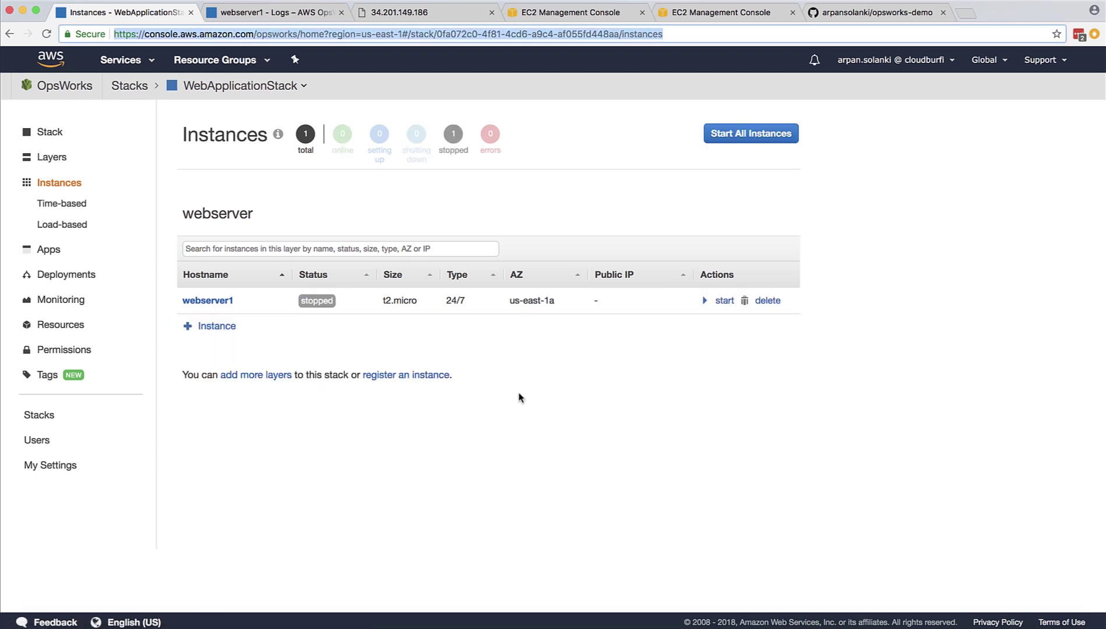
pyautogui.click(754, 302)
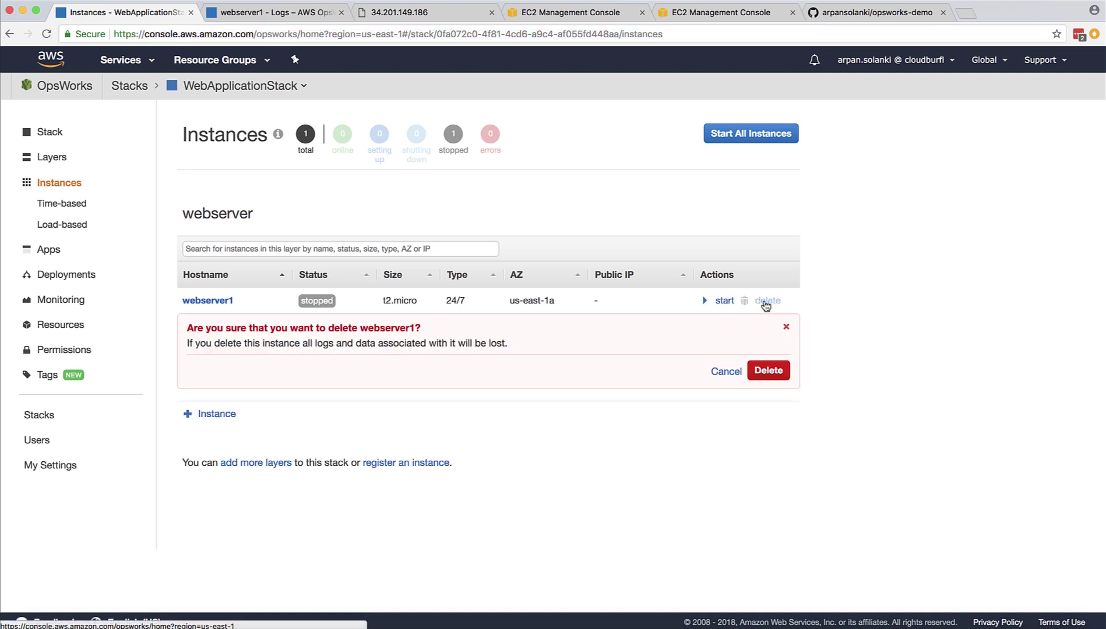
pyautogui.click(770, 372)
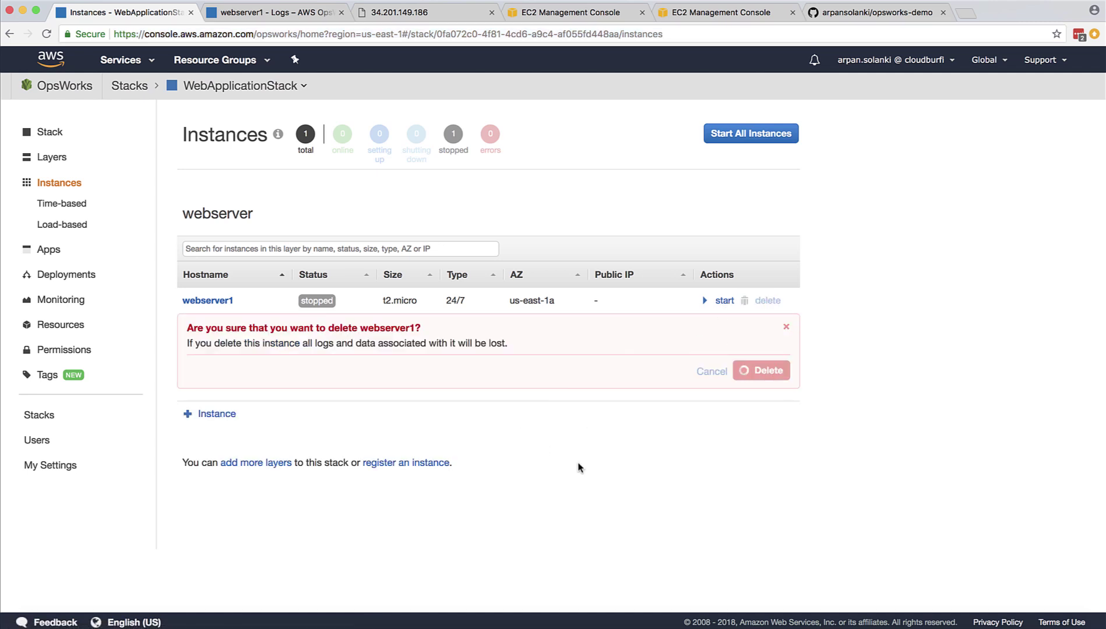
# - Delete the webserver layer from WebApplicationStack
pyautogui.click(53, 157)
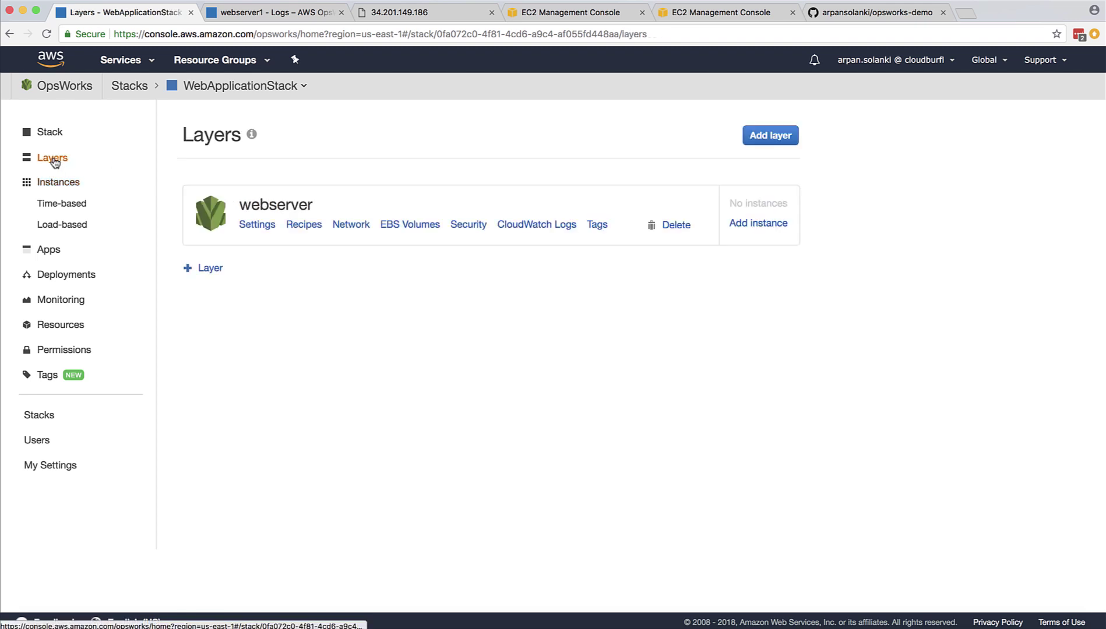
pyautogui.click(672, 225)
pyautogui.click(763, 316)
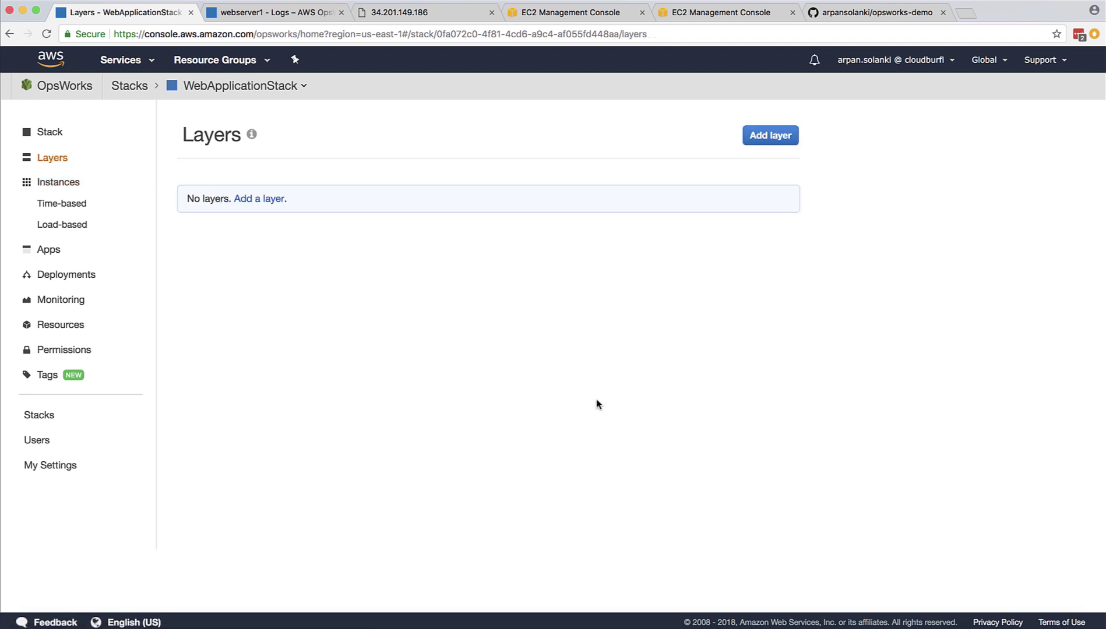
# - Try to delete WebApplicationStack, and delete the WebApplication app that remains in the stack
pyautogui.click(65, 136)
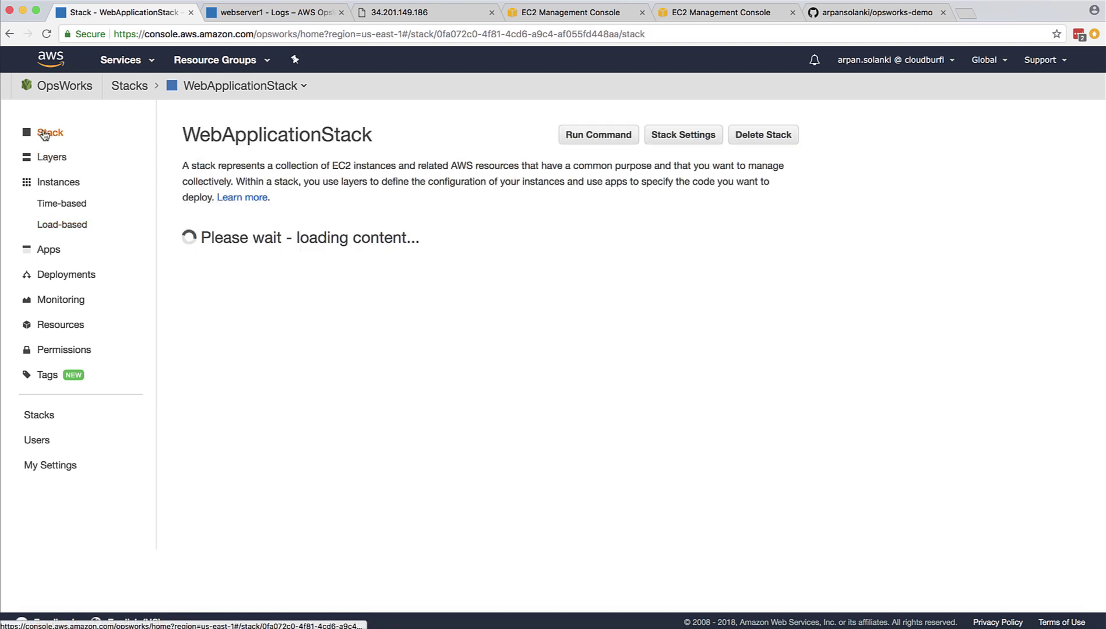
pyautogui.click(760, 137)
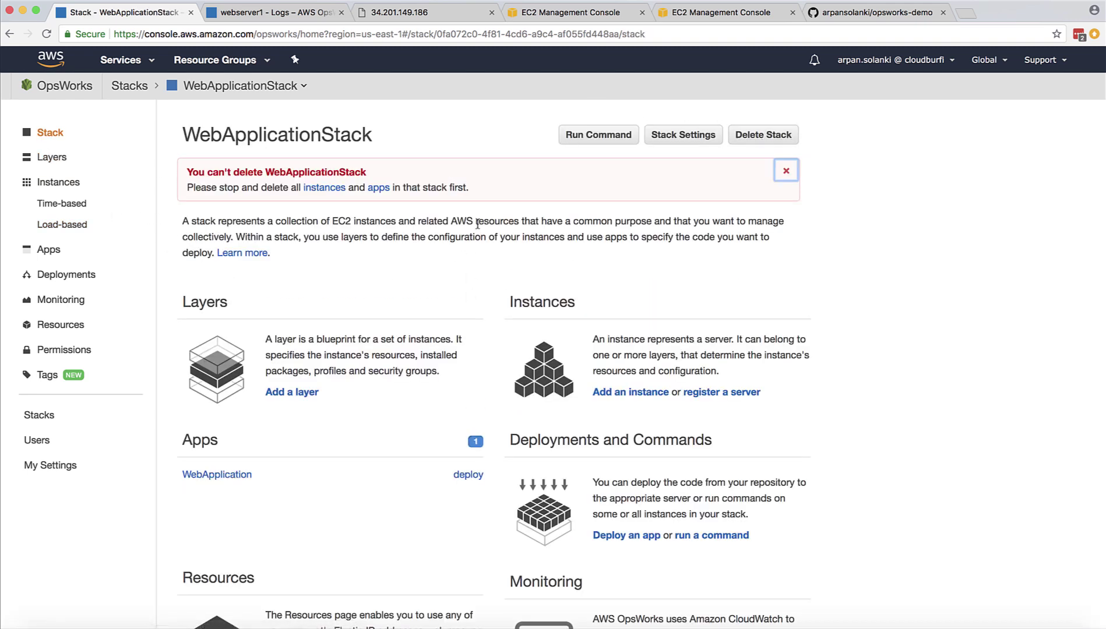
pyautogui.click(49, 250)
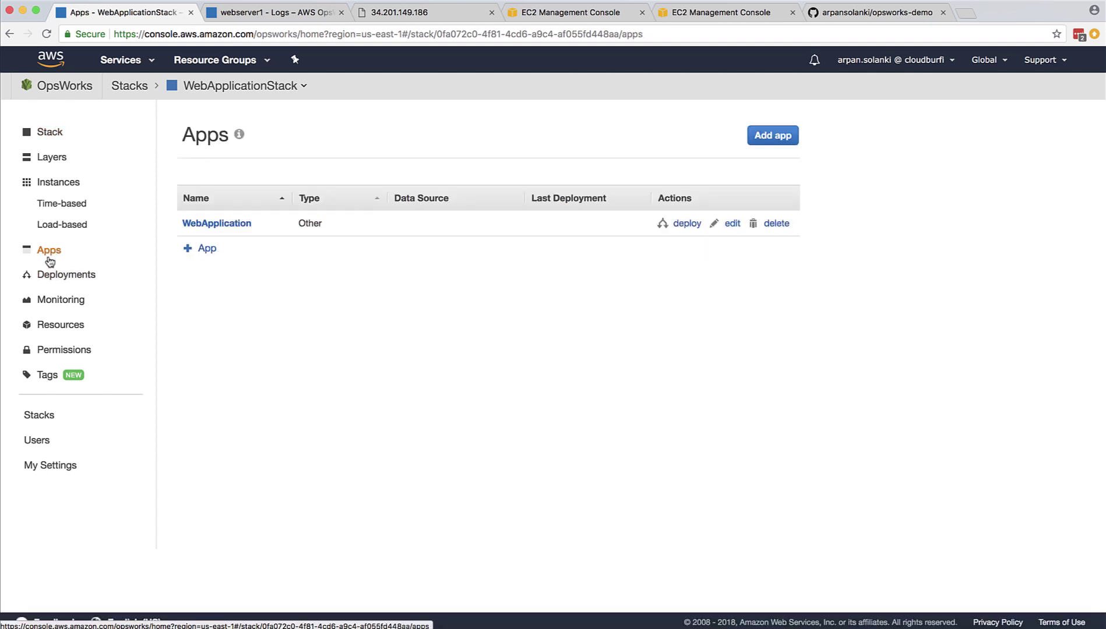
pyautogui.click(764, 226)
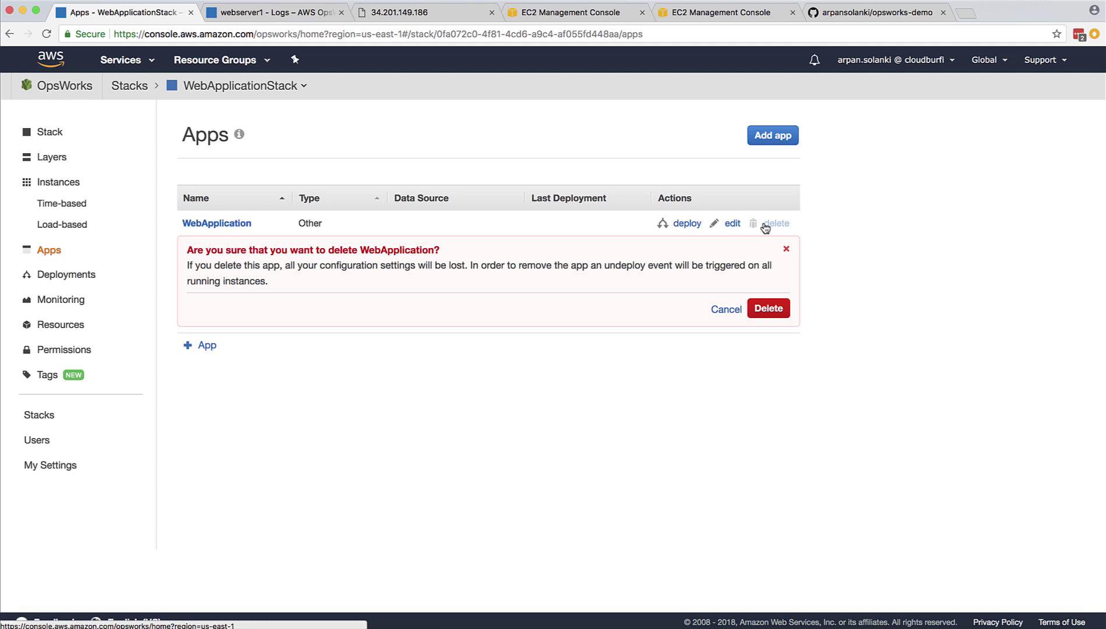
pyautogui.click(769, 310)
# - Check the stack's deployments and delete WebApplicationStack itself
pyautogui.click(79, 277)
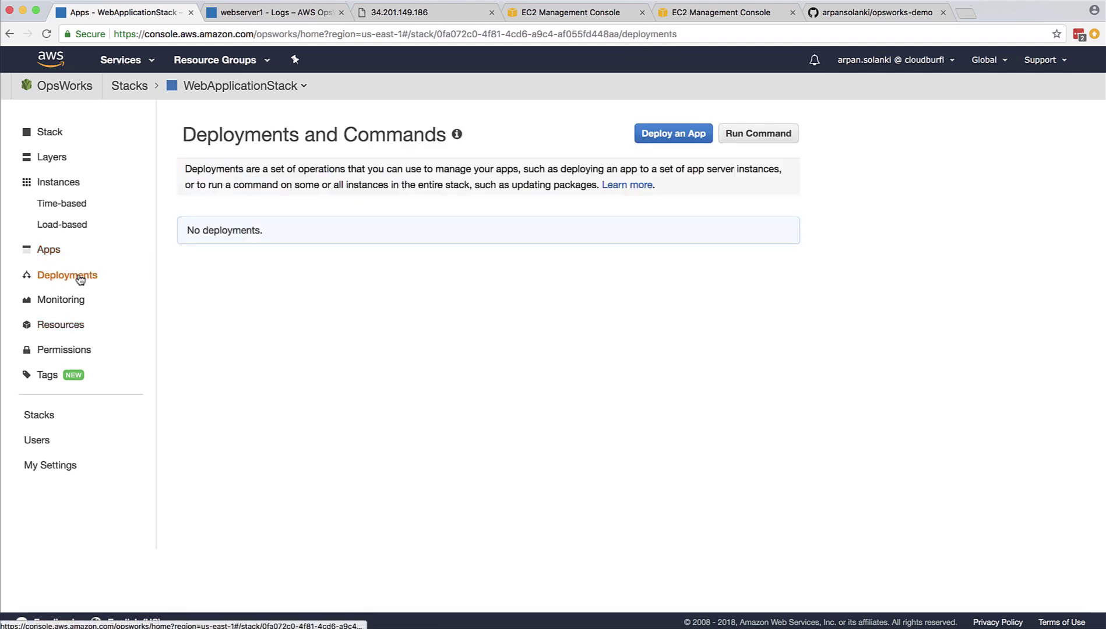
pyautogui.click(50, 135)
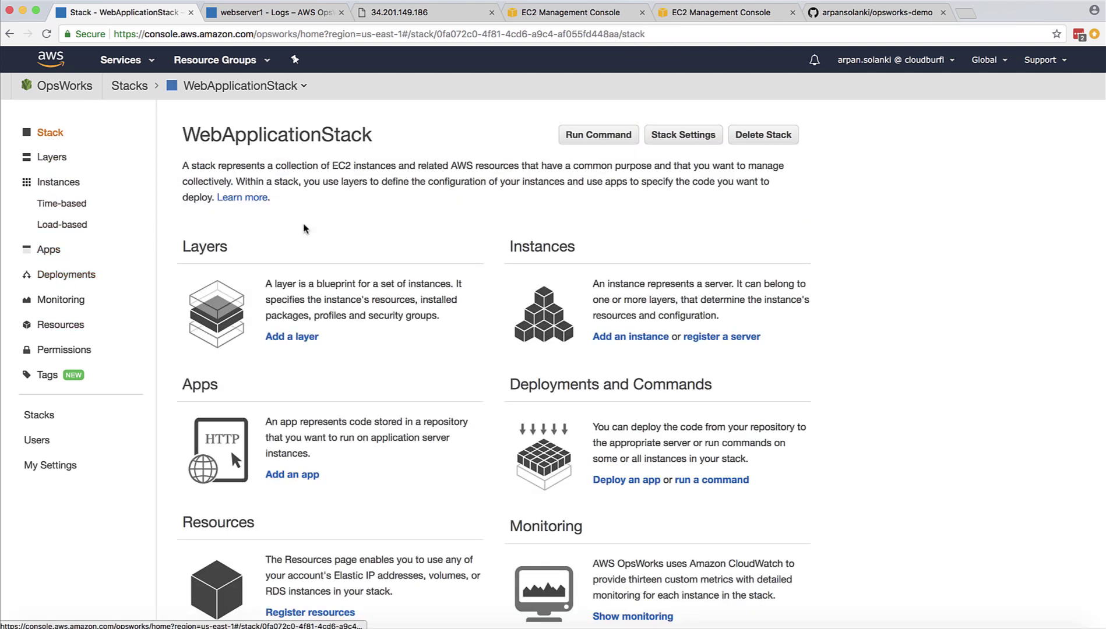
pyautogui.click(763, 135)
pyautogui.click(768, 215)
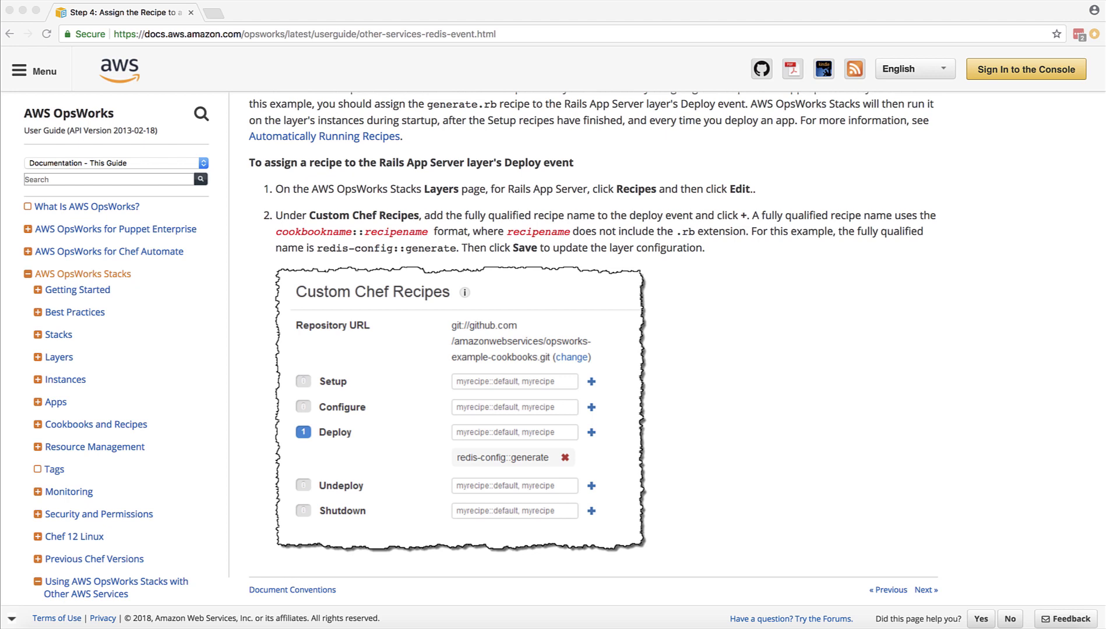
pyautogui.click(777, 363)
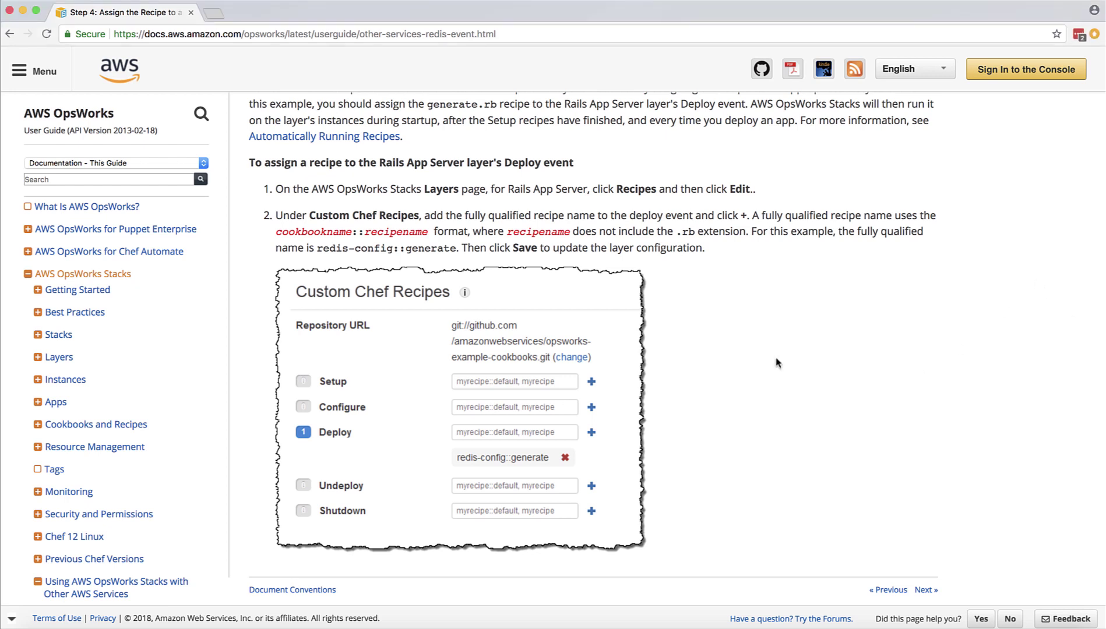